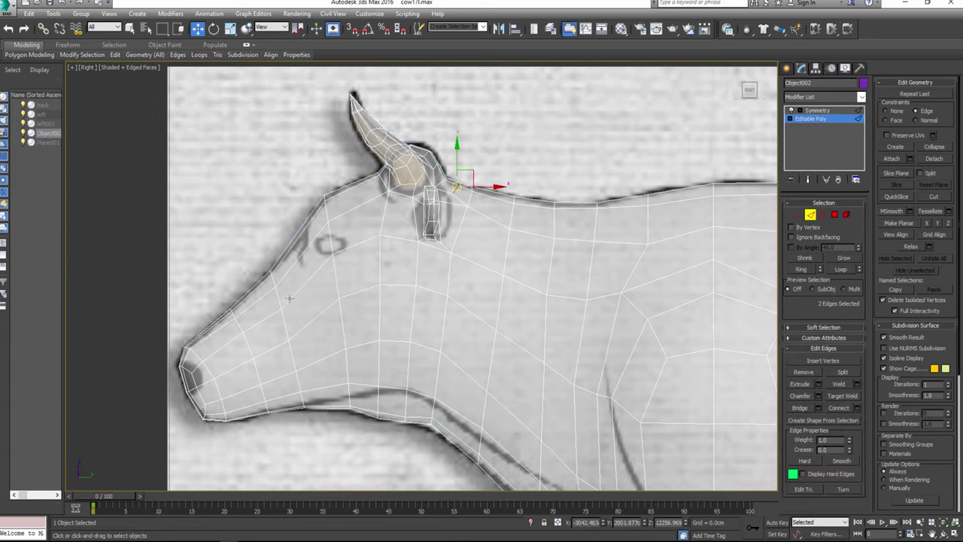
Step: Connect an edge ring across the head to add a new loop behind the eye
{"action": "left_click", "coordinate": [307, 280]}
{"action": "left_click", "coordinate": [322, 322], "text": "shift"}
{"action": "left_click", "coordinate": [857, 409]}
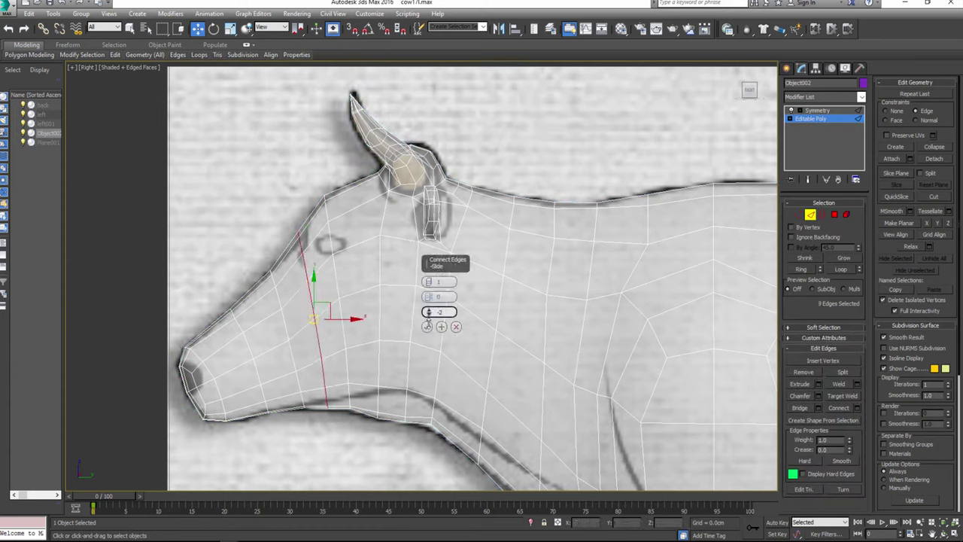
{"action": "left_click", "coordinate": [427, 325]}
Step: Move the new loop and overlapping jaw vertices onto the reference outline
{"action": "key", "text": "1"}
{"action": "scroll", "coordinate": [408, 306], "scroll_direction": "up", "scroll_amount": 3}
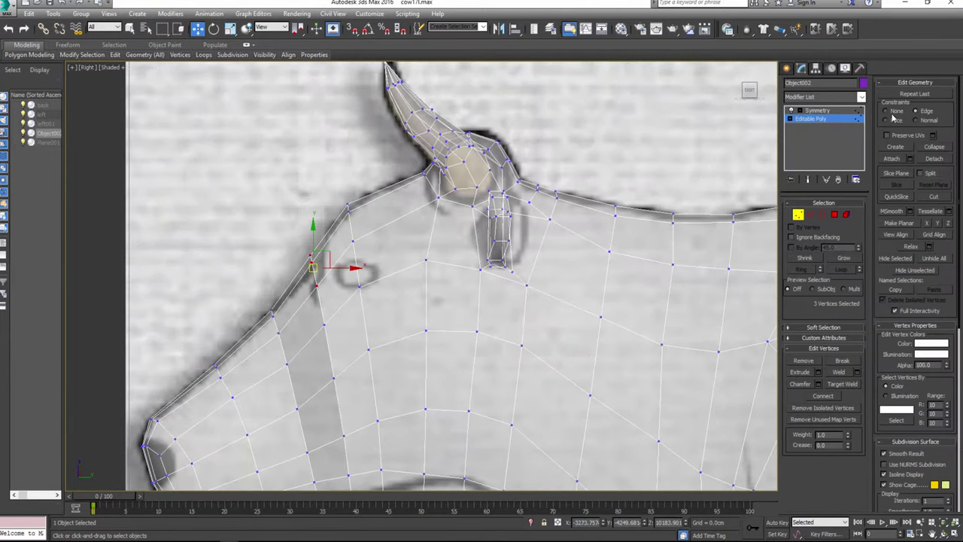
{"action": "left_click_drag", "start_coordinate": [311, 267], "coordinate": [358, 207]}
{"action": "middle_click_drag", "start_coordinate": [354, 211], "coordinate": [353, 140]}
{"action": "left_click", "coordinate": [325, 254]}
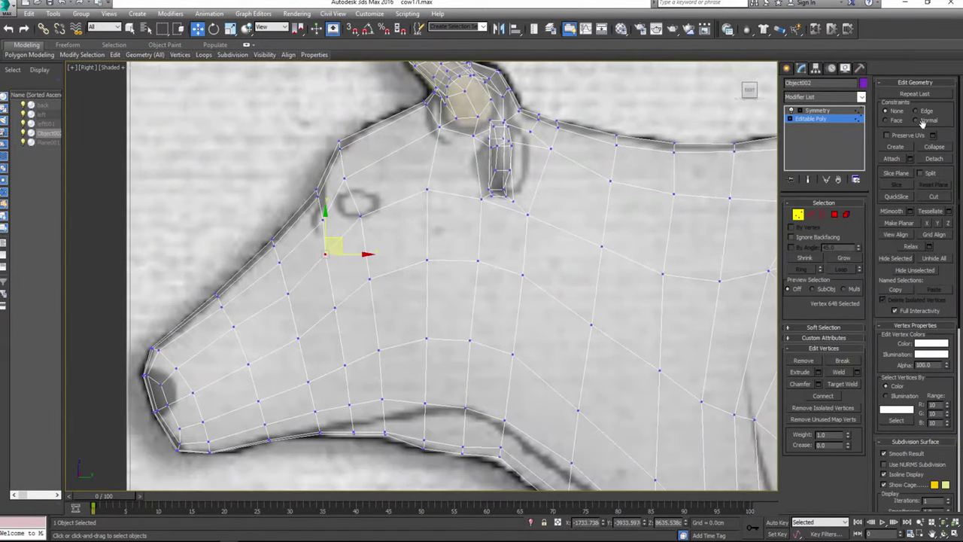
{"action": "scroll", "coordinate": [336, 342], "scroll_direction": "up", "scroll_amount": 2}
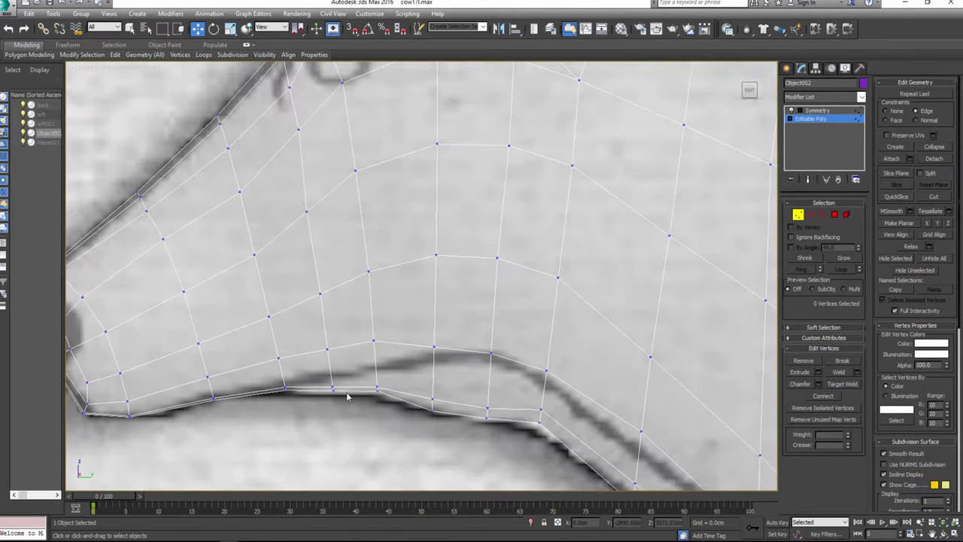
{"action": "left_click_drag", "start_coordinate": [336, 407], "coordinate": [334, 370]}
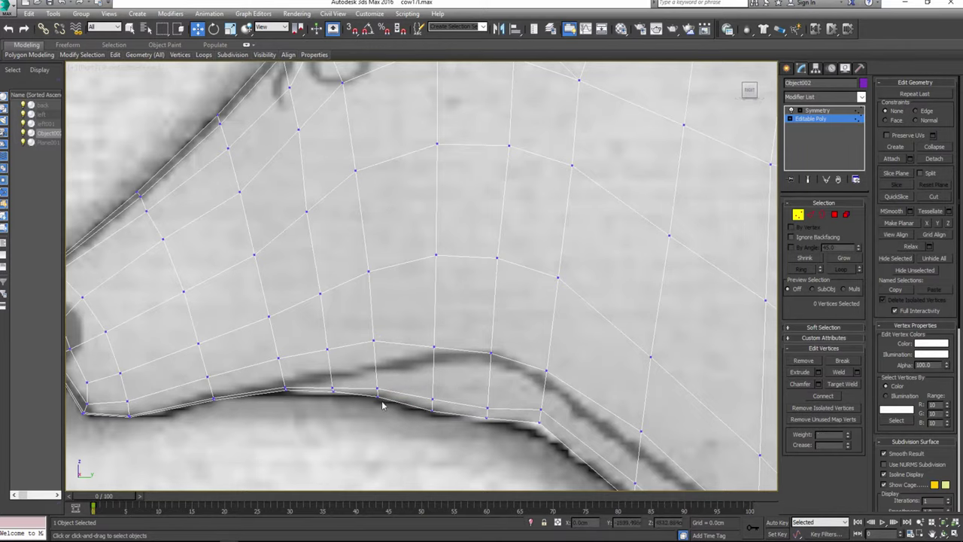
{"action": "scroll", "coordinate": [381, 405], "scroll_direction": "down", "scroll_amount": 4}
{"action": "scroll", "coordinate": [353, 257], "scroll_direction": "up", "scroll_amount": 3}
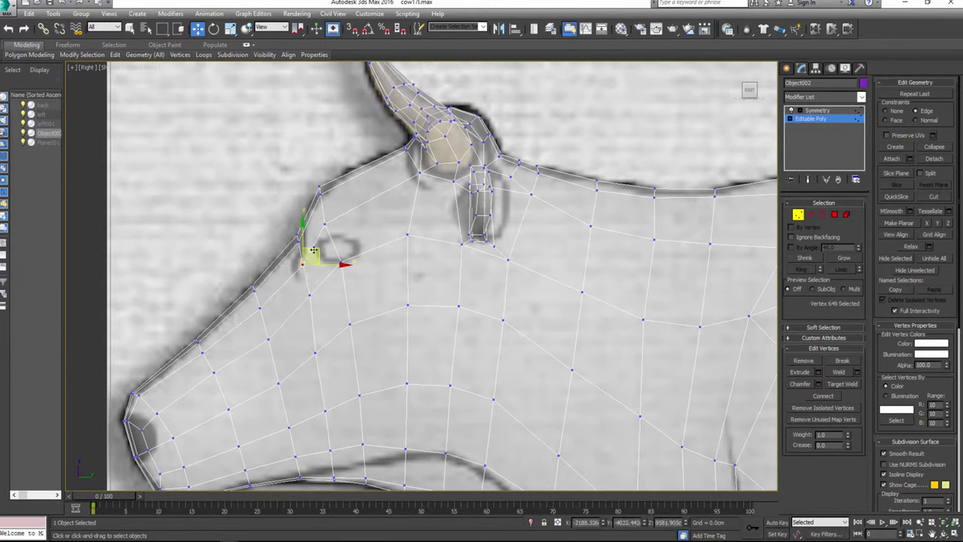
{"action": "left_click_drag", "start_coordinate": [314, 249], "coordinate": [352, 246]}
Step: In the side view, nudge the vertices beside and above the eye into place
{"action": "key", "text": "f"}
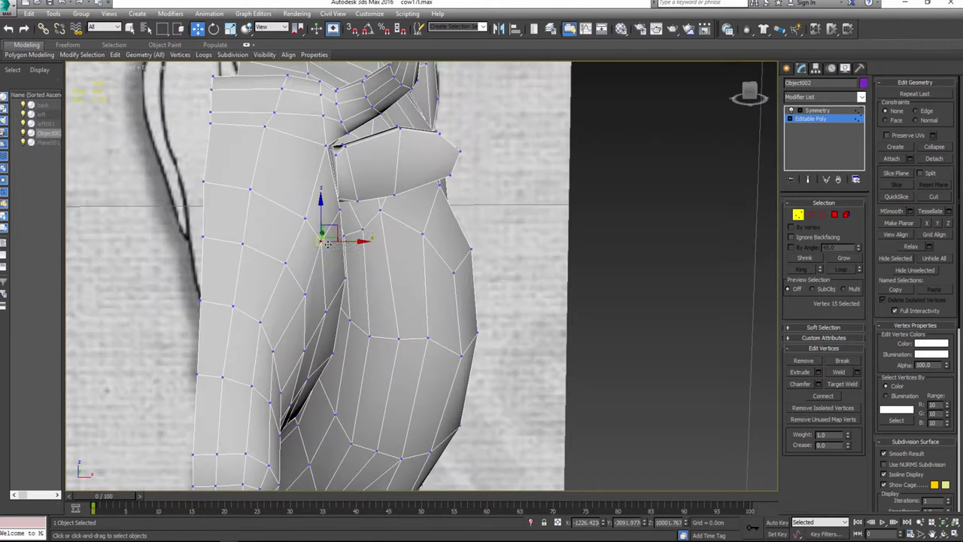
{"action": "key", "text": "alt+w"}
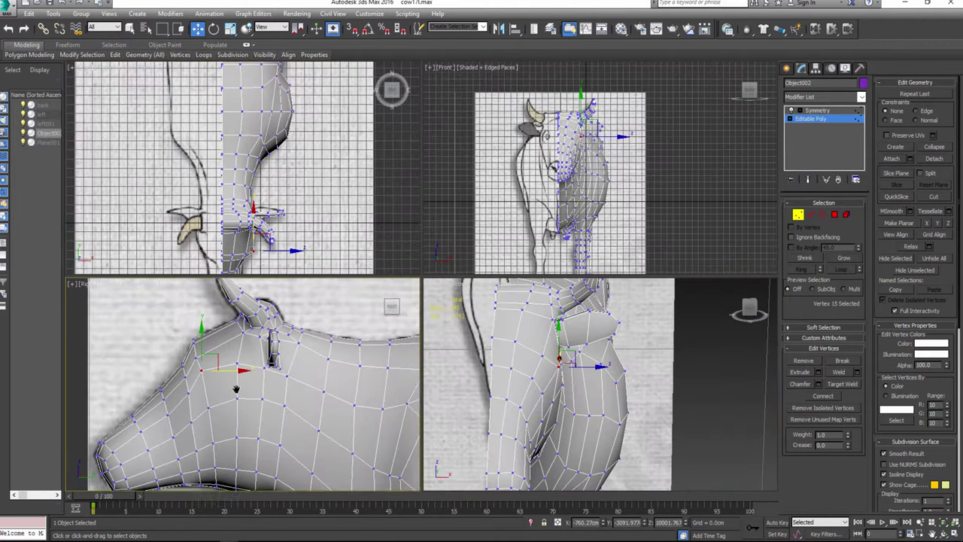
{"action": "key", "text": "alt+w"}
{"action": "scroll", "coordinate": [374, 273], "scroll_direction": "up", "scroll_amount": 5}
{"action": "key", "text": "2"}
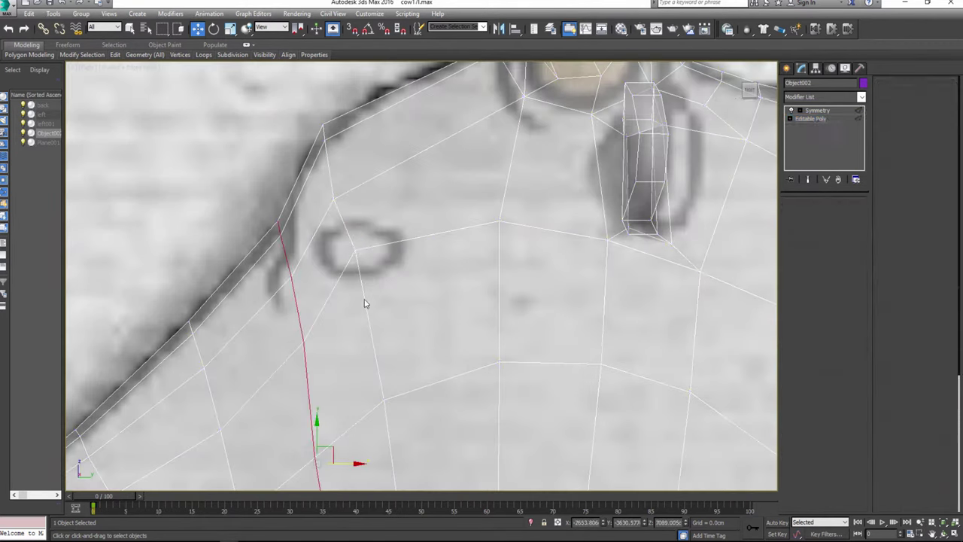
{"action": "key", "text": "1"}
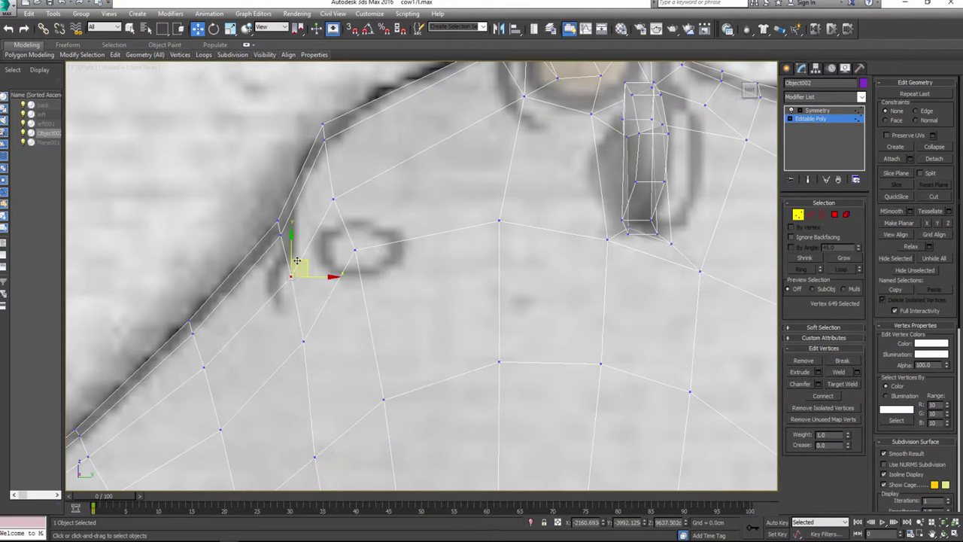
{"action": "left_click_drag", "start_coordinate": [297, 261], "coordinate": [291, 249]}
{"action": "left_click", "coordinate": [334, 198]}
{"action": "left_click_drag", "start_coordinate": [333, 178], "coordinate": [334, 168]}
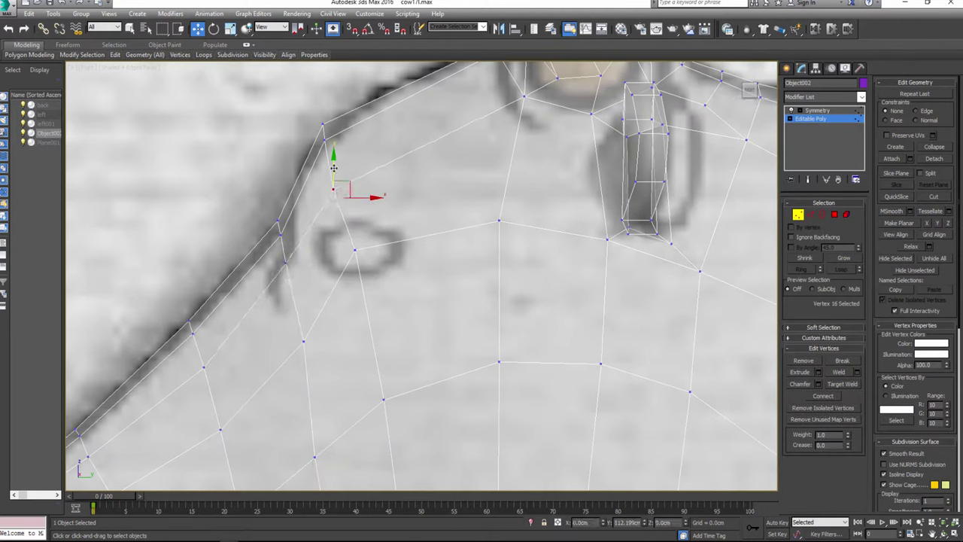
{"action": "left_click", "coordinate": [811, 215]}
Step: Connect the four edges surrounding the eye vertex to form a ring
{"action": "left_click", "coordinate": [344, 226]}
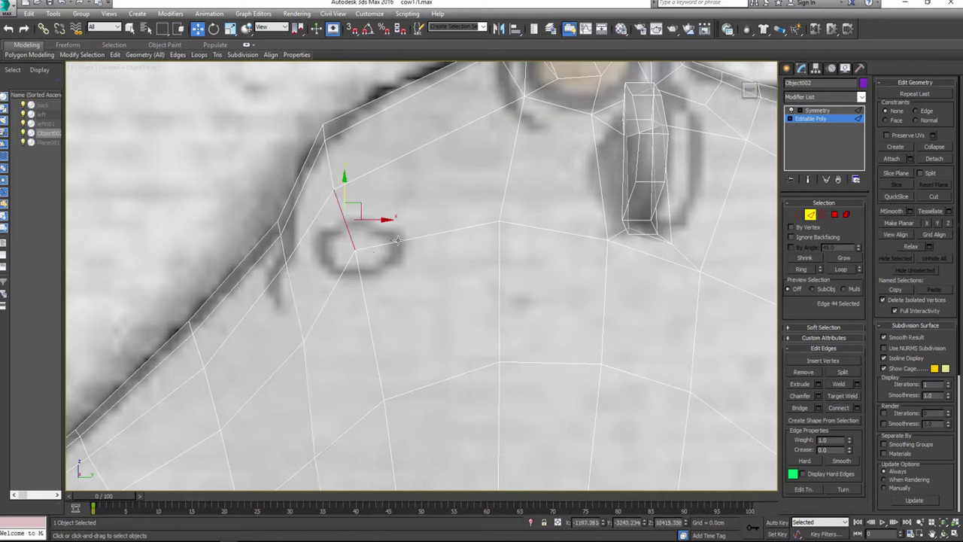
{"action": "left_click", "coordinate": [369, 245], "text": "ctrl"}
{"action": "left_click", "coordinate": [369, 315], "text": "ctrl"}
{"action": "left_click", "coordinate": [318, 317], "text": "ctrl"}
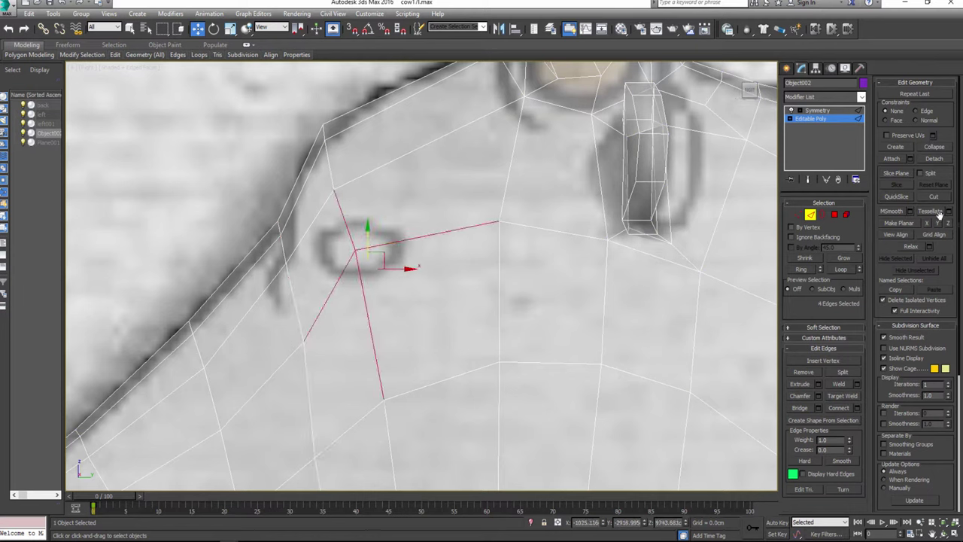
{"action": "left_click", "coordinate": [858, 408]}
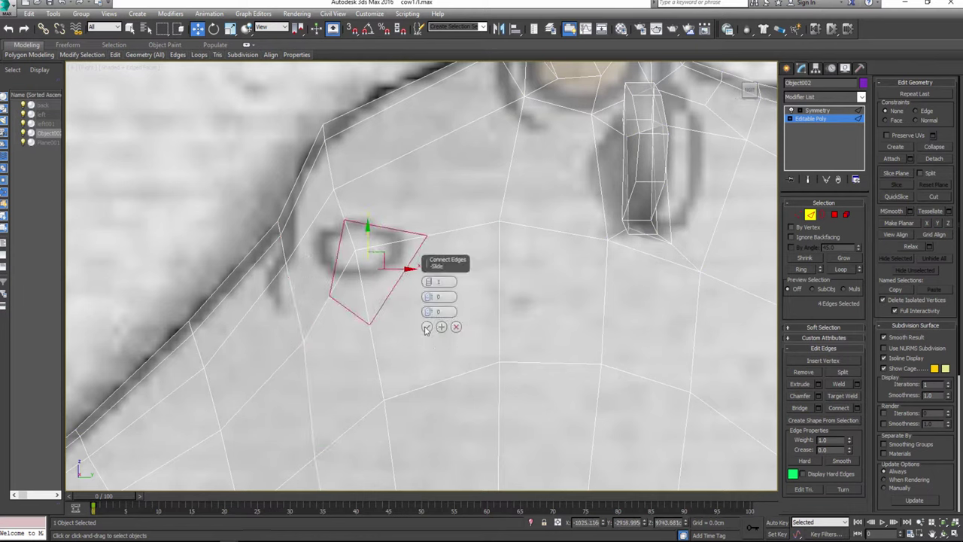
{"action": "left_click", "coordinate": [426, 330]}
Step: Cut new edges from the upper and lower vertices into the eye ring
{"action": "left_click", "coordinate": [798, 215]}
{"action": "left_click", "coordinate": [934, 196]}
{"action": "left_click", "coordinate": [524, 98]}
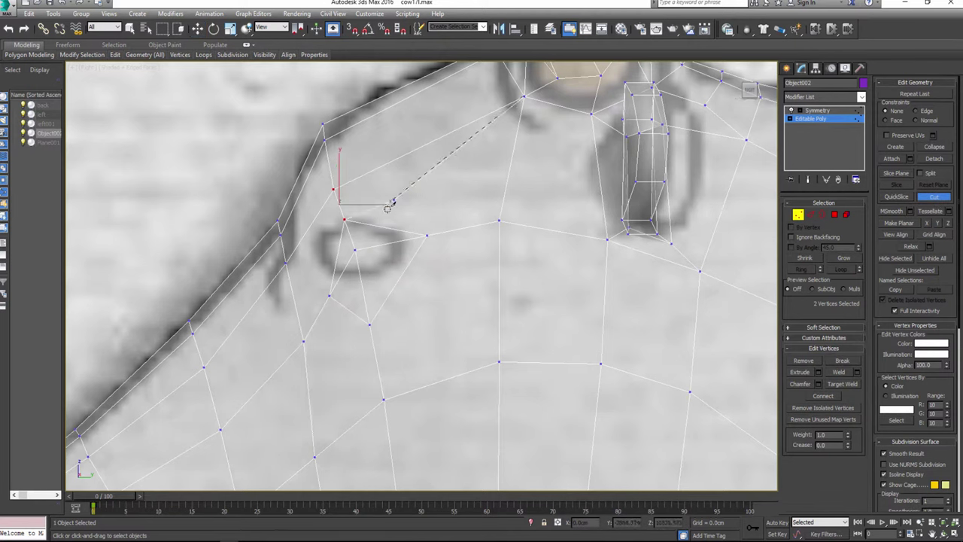
{"action": "left_click", "coordinate": [376, 226]}
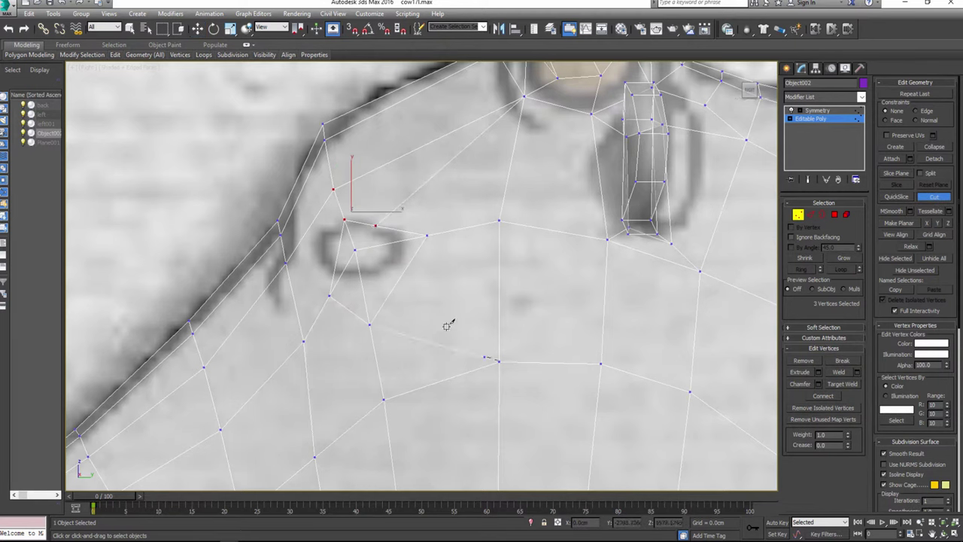
{"action": "left_click", "coordinate": [315, 456]}
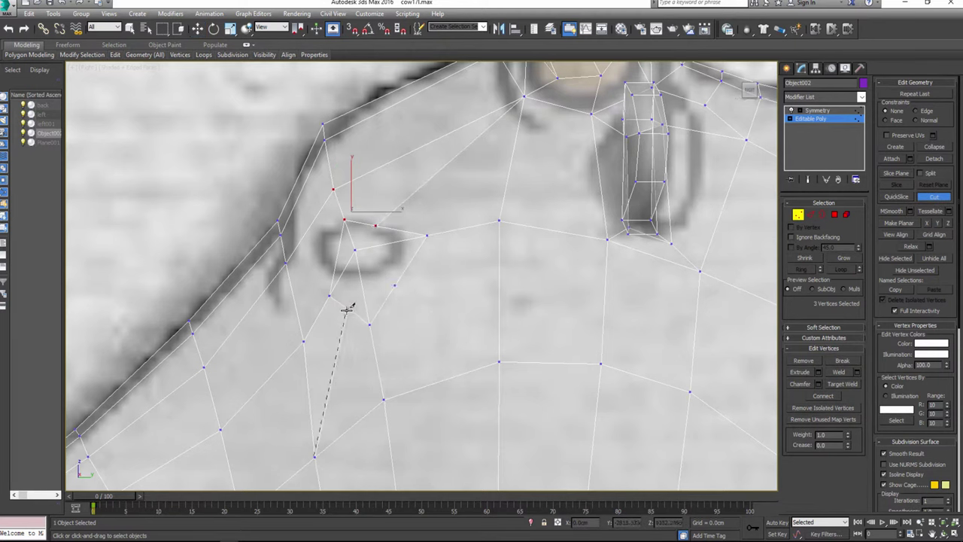
{"action": "left_click", "coordinate": [285, 262]}
{"action": "left_click", "coordinate": [337, 254]}
{"action": "key", "text": "w"}
Step: Move the cut vertex and surrounding eye-ring vertices onto the sketched eye outline
{"action": "left_click", "coordinate": [337, 255]}
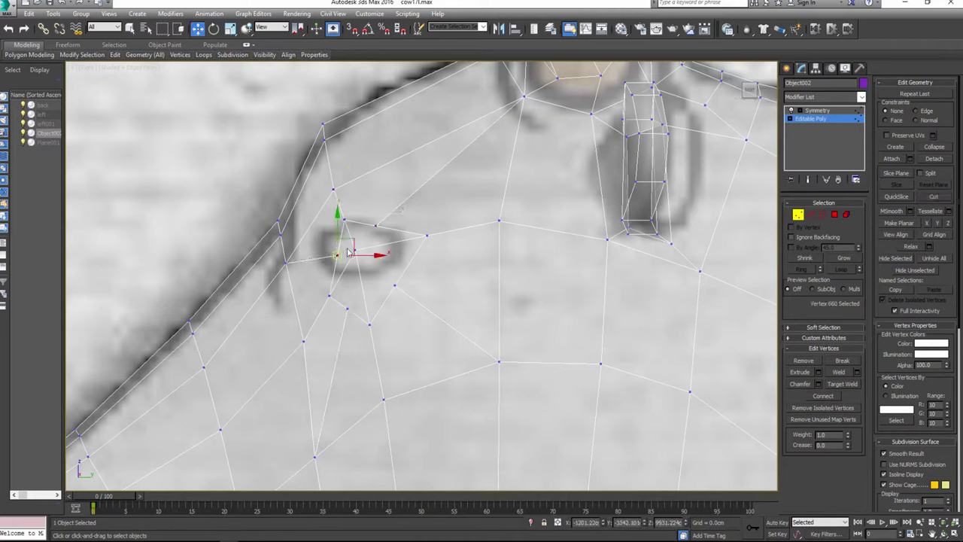
{"action": "left_click_drag", "start_coordinate": [339, 251], "coordinate": [325, 234]}
{"action": "left_click", "coordinate": [376, 225]}
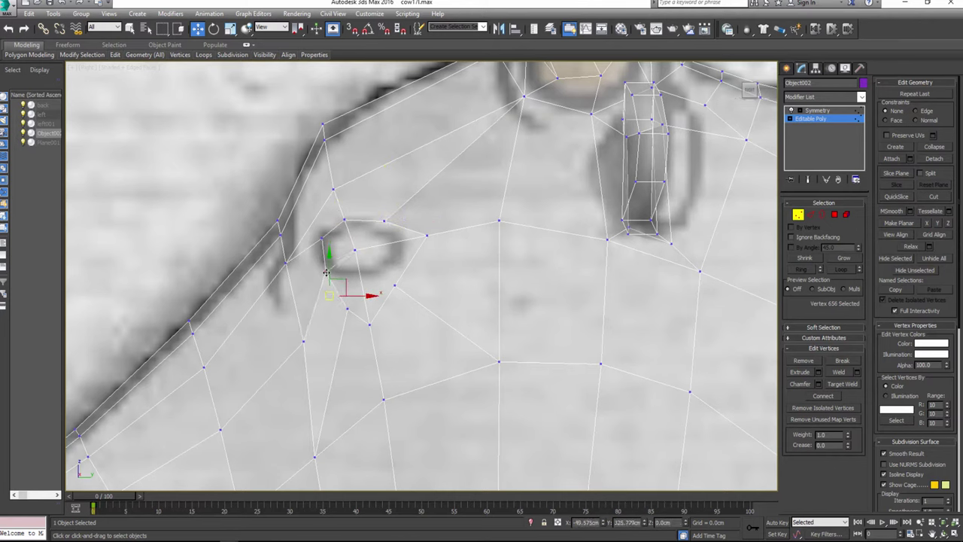
{"action": "left_click_drag", "start_coordinate": [326, 273], "coordinate": [318, 242]}
{"action": "left_click", "coordinate": [369, 324]}
{"action": "left_click_drag", "start_coordinate": [370, 323], "coordinate": [361, 288]}
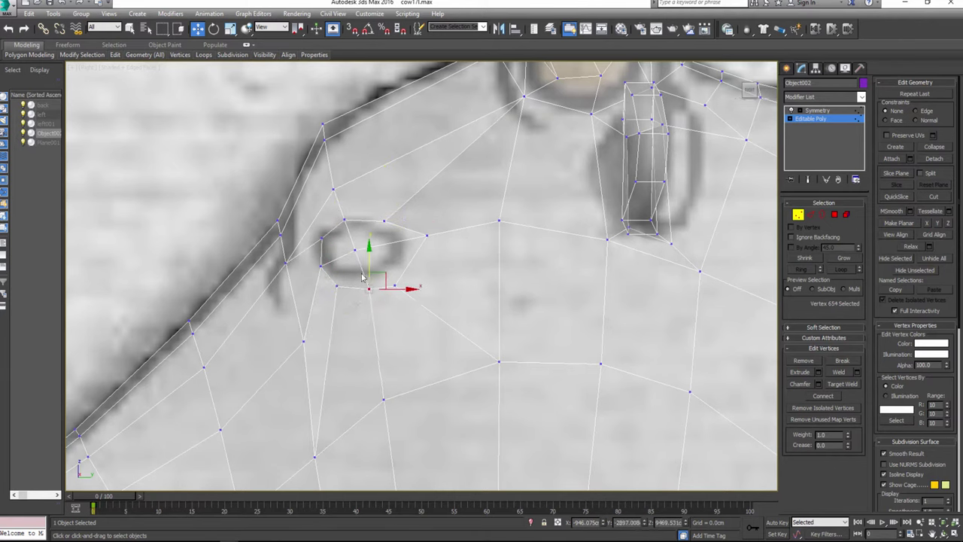
{"action": "left_click", "coordinate": [396, 286]}
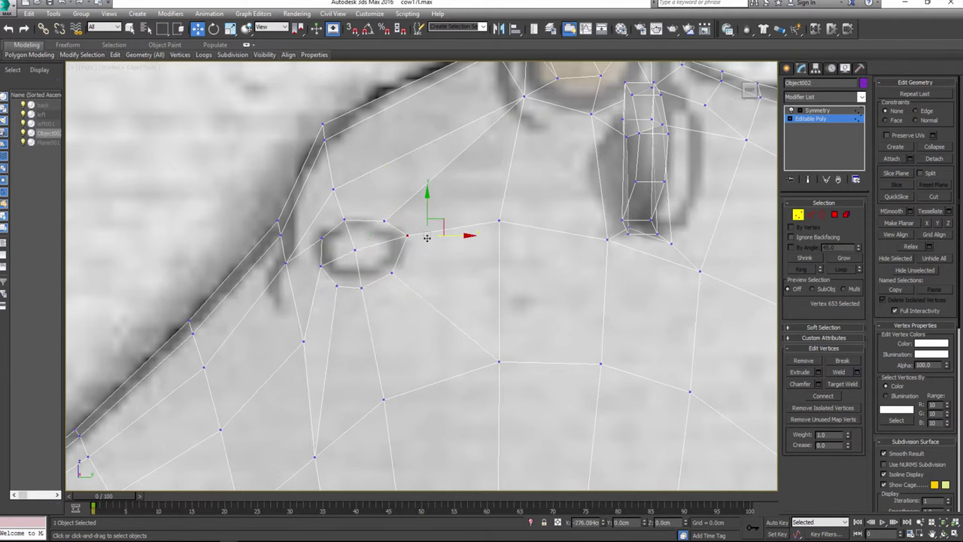
{"action": "scroll", "coordinate": [426, 237], "scroll_direction": "down", "scroll_amount": 2}
{"action": "key", "text": "alt+w"}
{"action": "key", "text": "alt+w"}
Step: Even out the eye ring by shifting and selecting its vertices in perspective
{"action": "middle_click_drag", "start_coordinate": [308, 279], "coordinate": [270, 243], "text": "alt"}
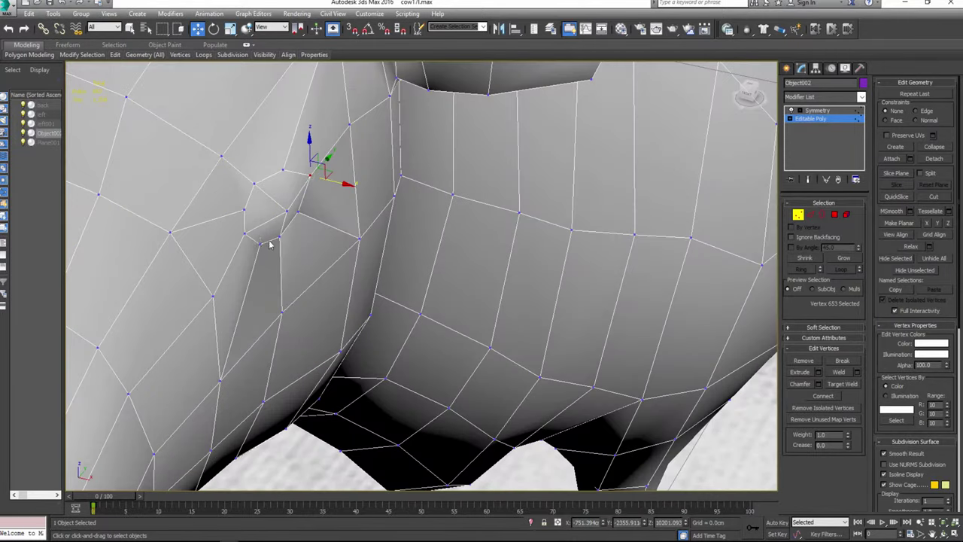
{"action": "left_click", "coordinate": [262, 241]}
{"action": "left_click_drag", "start_coordinate": [262, 241], "coordinate": [309, 245]}
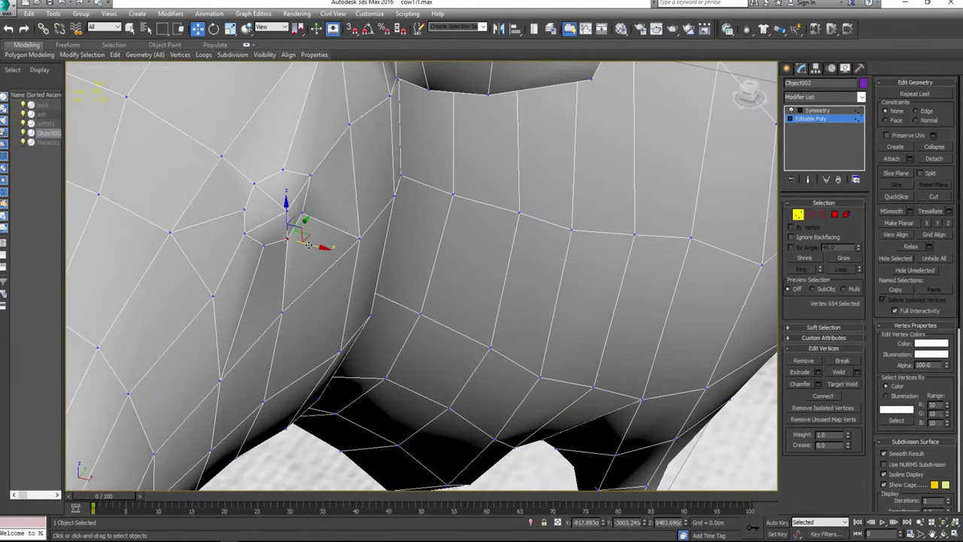
{"action": "middle_click_drag", "start_coordinate": [307, 245], "coordinate": [276, 261], "text": "alt"}
{"action": "left_click", "coordinate": [241, 293], "text": "ctrl"}
{"action": "left_click", "coordinate": [264, 313], "text": "ctrl"}
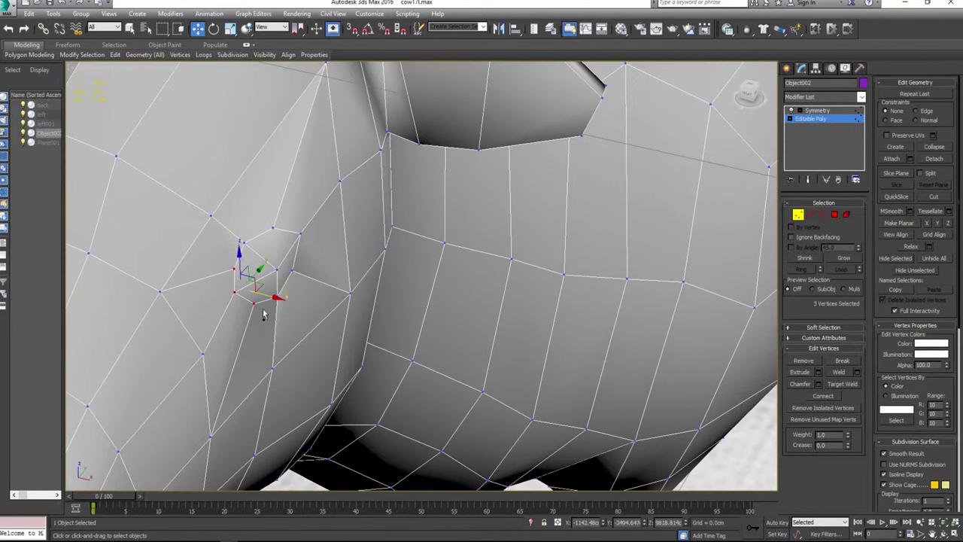
{"action": "middle_click_drag", "start_coordinate": [263, 312], "coordinate": [271, 294], "text": "alt"}
{"action": "left_click", "coordinate": [260, 257]}
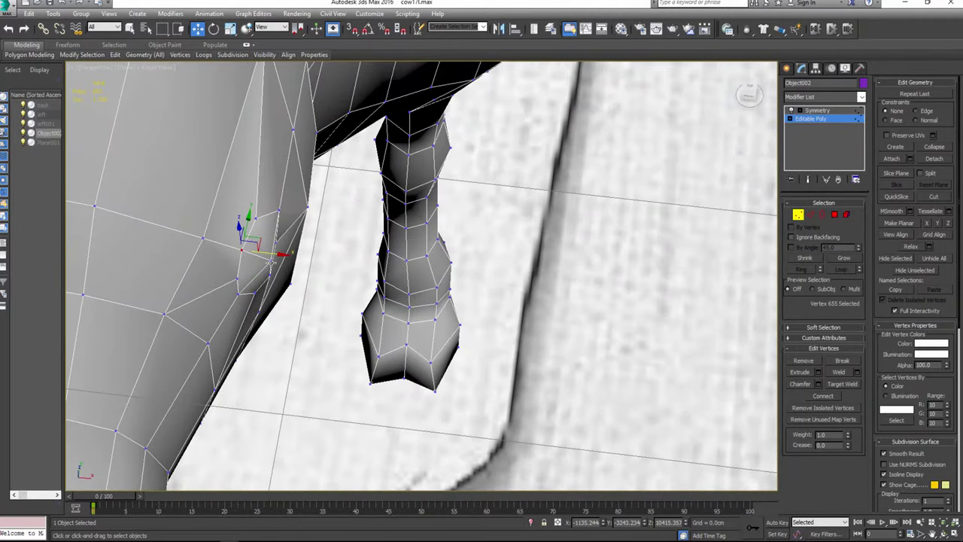
{"action": "left_click", "coordinate": [271, 258]}
{"action": "key", "text": "alt+w"}
{"action": "key", "text": "alt+w"}
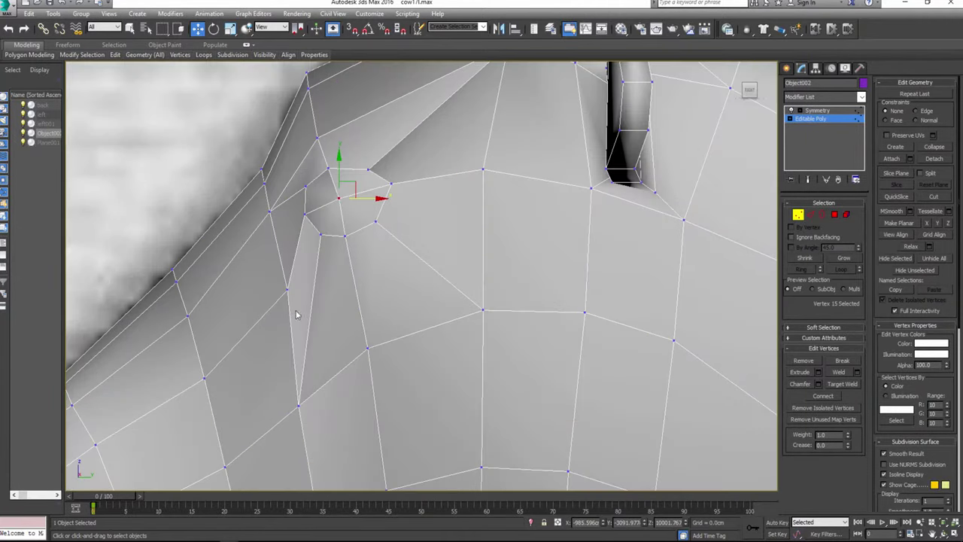
Step: Connect the edges radiating from the eye ring into a new edge ring
{"action": "left_click", "coordinate": [810, 215]}
{"action": "left_click", "coordinate": [801, 269]}
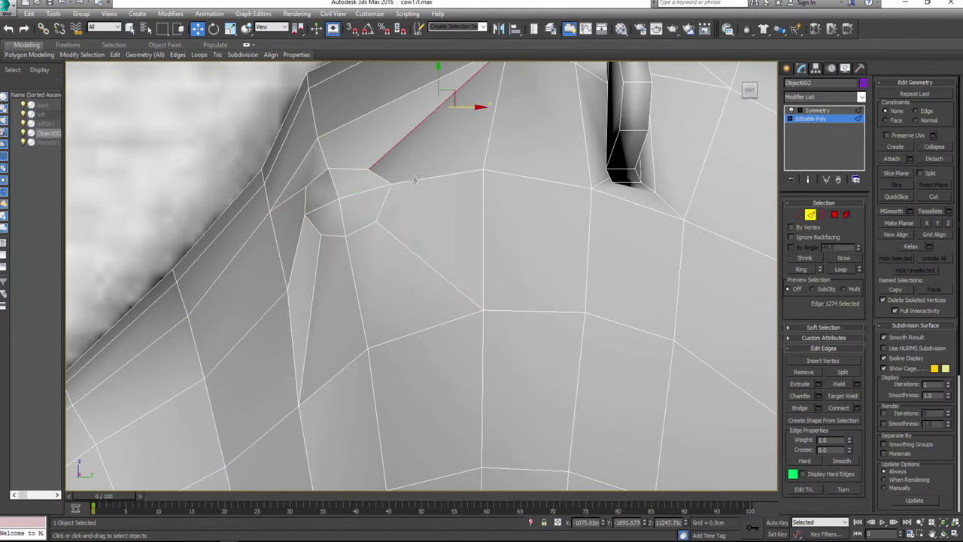
{"action": "left_click", "coordinate": [856, 408]}
{"action": "left_click", "coordinate": [441, 329]}
{"action": "key", "text": "1"}
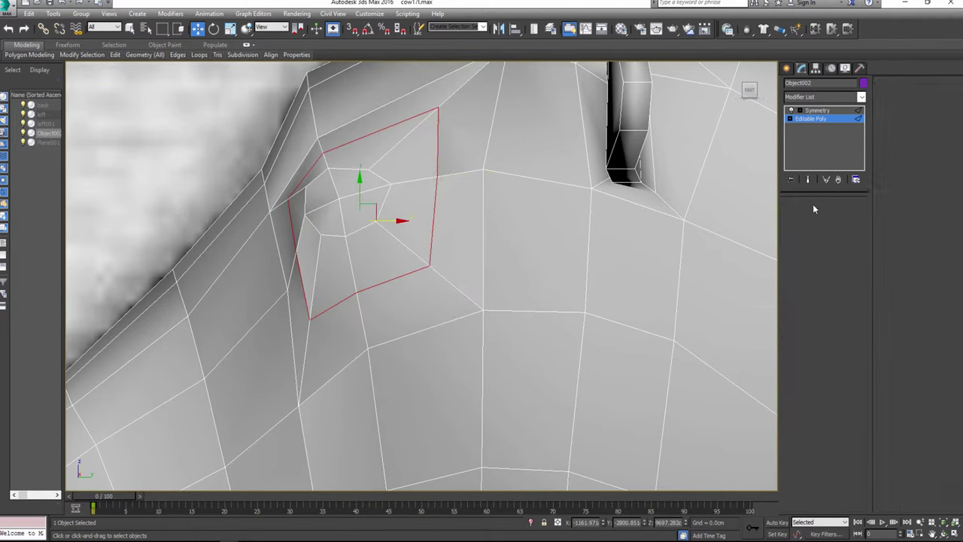
Step: Move the vertices beside the eye and on the head outline down-left
{"action": "middle_click_drag", "start_coordinate": [293, 294], "coordinate": [300, 296]}
{"action": "left_click", "coordinate": [297, 293]}
{"action": "left_click_drag", "start_coordinate": [296, 292], "coordinate": [278, 310]}
{"action": "left_click", "coordinate": [278, 213]}
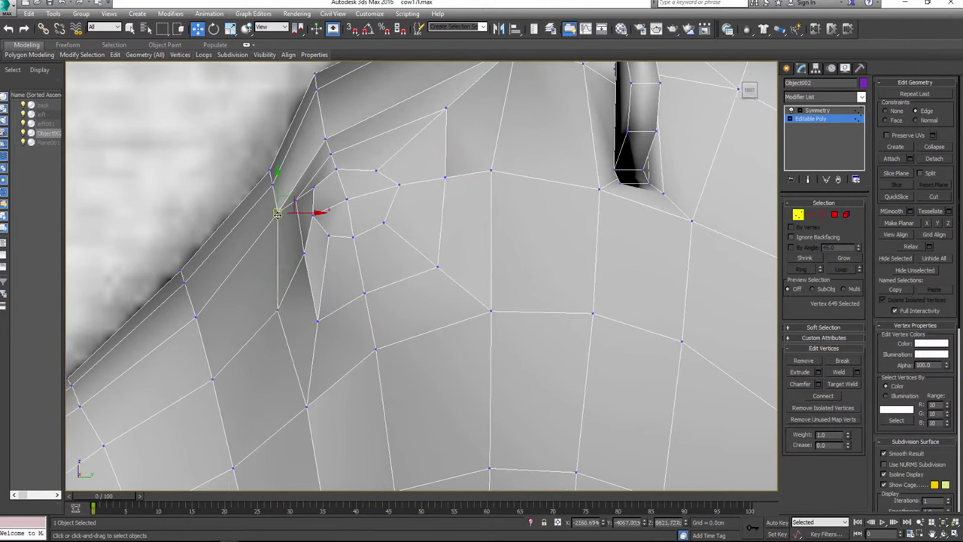
{"action": "left_click_drag", "start_coordinate": [279, 213], "coordinate": [268, 225]}
Step: Pull muzzle vertices around the nostril up and down to even the loops
{"action": "left_click", "coordinate": [327, 142]}
{"action": "left_click_drag", "start_coordinate": [325, 141], "coordinate": [322, 123]}
{"action": "left_click", "coordinate": [446, 178]}
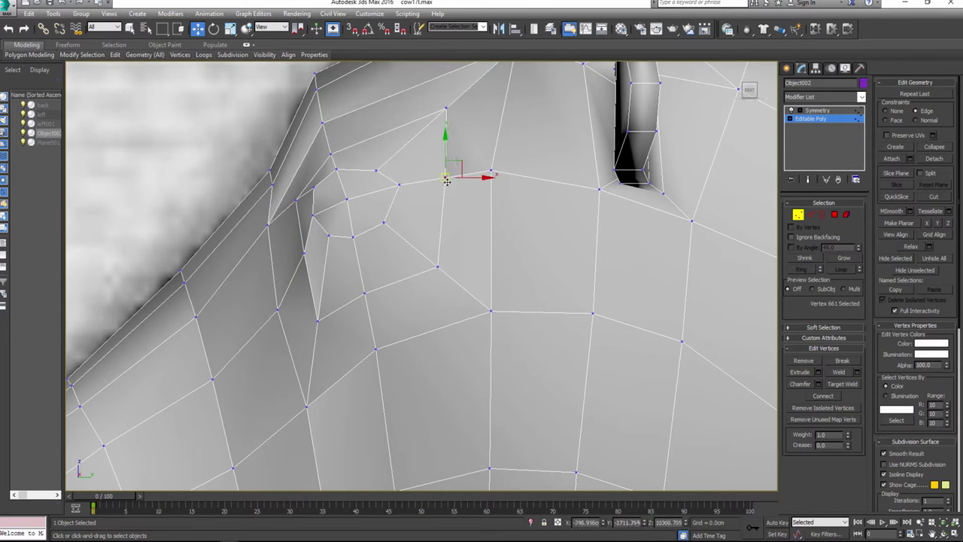
{"action": "left_click_drag", "start_coordinate": [445, 177], "coordinate": [460, 174]}
{"action": "left_click", "coordinate": [364, 292]}
{"action": "left_click_drag", "start_coordinate": [363, 280], "coordinate": [381, 352]}
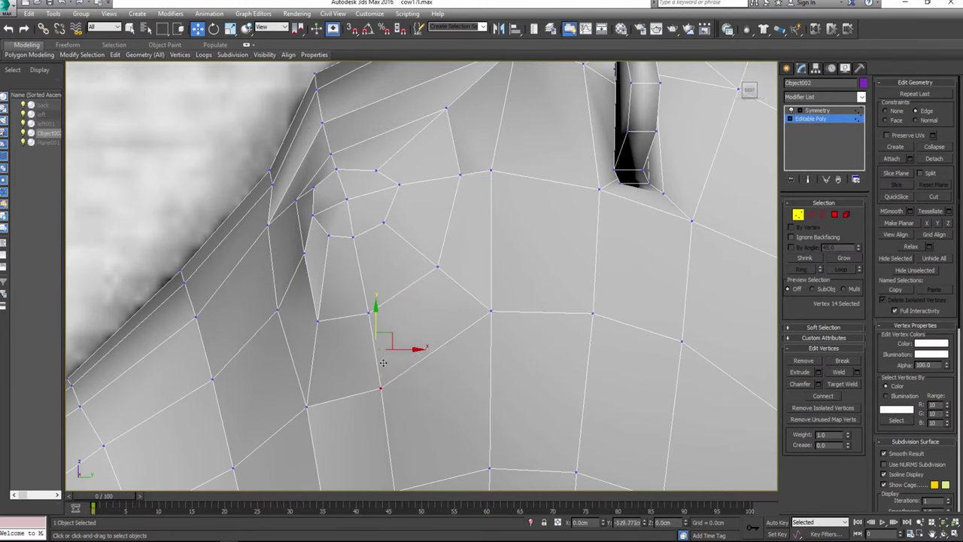
{"action": "key", "text": "alt+w"}
{"action": "scroll", "coordinate": [377, 347], "scroll_direction": "down", "scroll_amount": 3}
{"action": "key", "text": "alt+w"}
Step: Select vertices at the neck crease while orbiting around the neck
{"action": "left_click", "coordinate": [367, 281]}
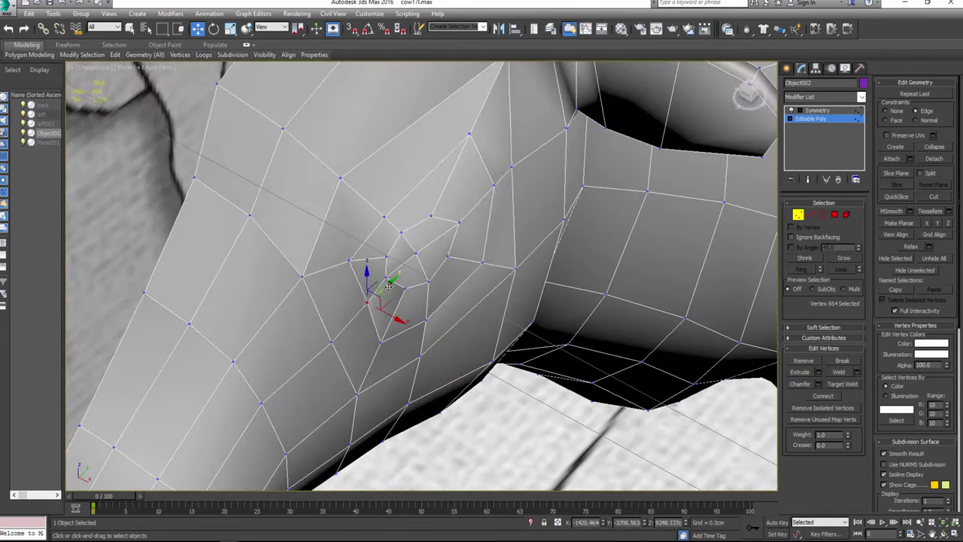
{"action": "left_click", "coordinate": [382, 204]}
{"action": "middle_click_drag", "start_coordinate": [381, 205], "coordinate": [421, 226], "text": "alt"}
{"action": "scroll", "coordinate": [369, 191], "scroll_direction": "up", "scroll_amount": 3}
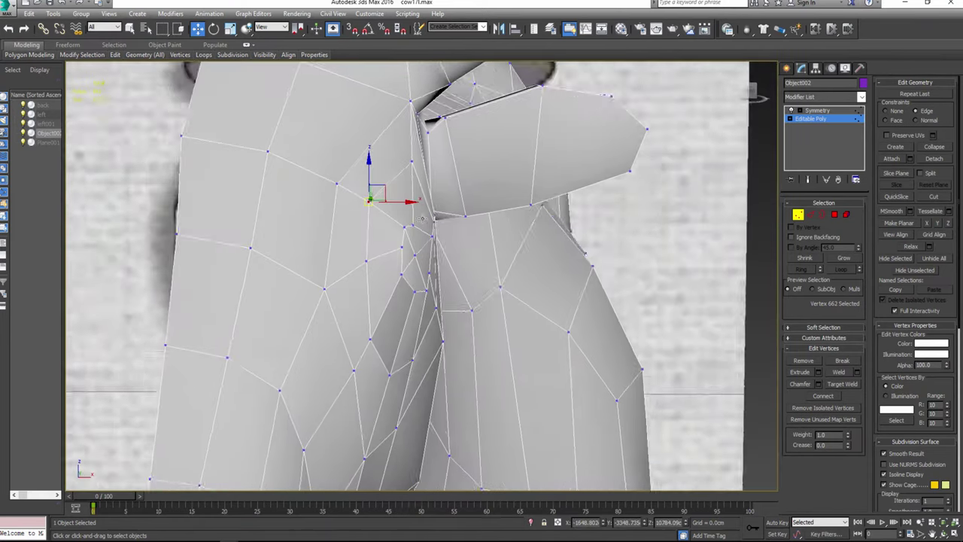
{"action": "scroll", "coordinate": [368, 192], "scroll_direction": "up", "scroll_amount": 2}
{"action": "left_click", "coordinate": [396, 225]}
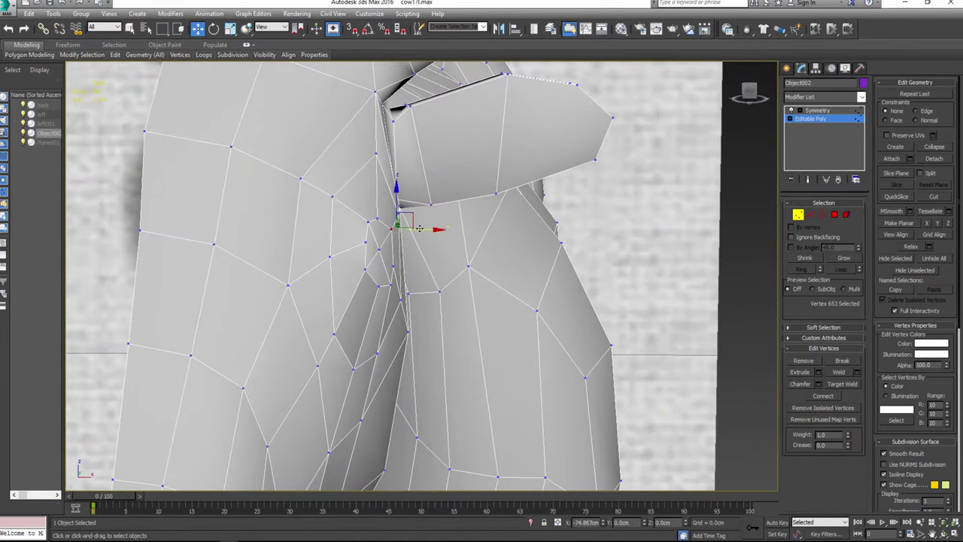
{"action": "mouse_move", "coordinate": [381, 228]}
{"action": "middle_mouse_down", "text": "alt"}
{"action": "mouse_move", "coordinate": [372, 218]}
{"action": "mouse_move", "coordinate": [403, 233]}
{"action": "middle_mouse_up", "text": "alt"}
{"action": "left_click", "coordinate": [350, 232], "text": "ctrl"}
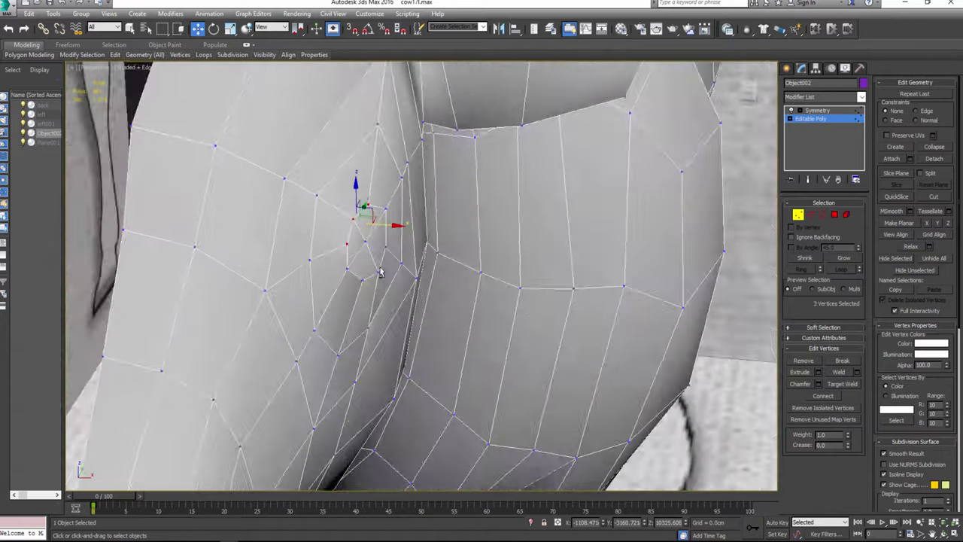
{"action": "left_click", "coordinate": [366, 222]}
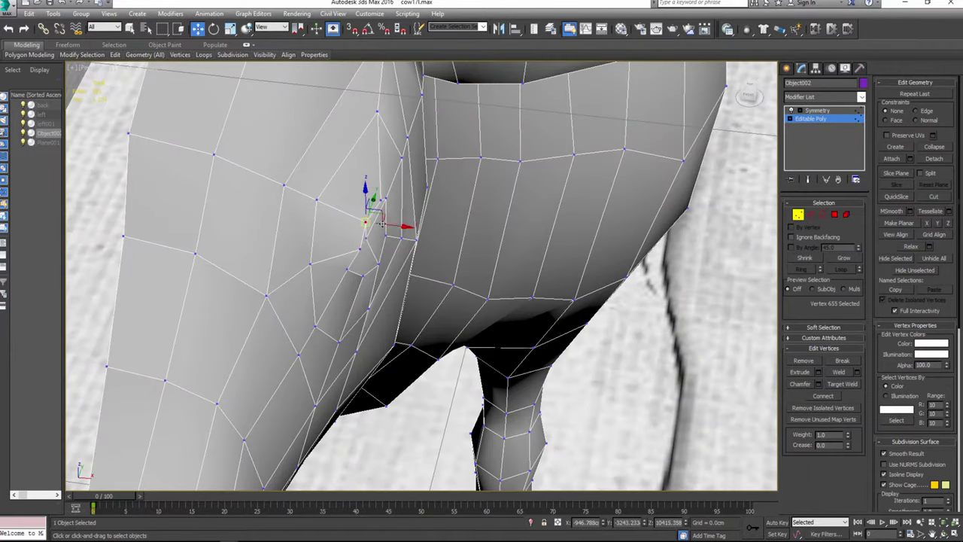
{"action": "mouse_move", "coordinate": [398, 226]}
{"action": "middle_mouse_down", "text": "alt"}
{"action": "mouse_move", "coordinate": [358, 273]}
{"action": "mouse_move", "coordinate": [427, 293]}
{"action": "mouse_move", "coordinate": [361, 294]}
{"action": "mouse_move", "coordinate": [444, 333]}
{"action": "mouse_move", "coordinate": [316, 299]}
{"action": "middle_mouse_up", "text": "alt"}
{"action": "left_click", "coordinate": [418, 274], "text": "ctrl"}
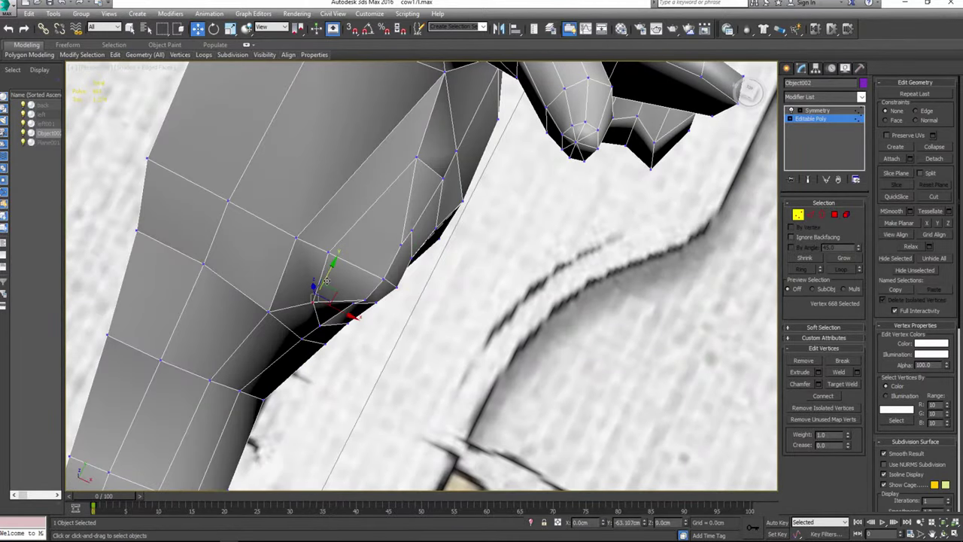
Step: Shift a head vertex left and slide another vertex along its edge
{"action": "mouse_move", "coordinate": [357, 270]}
{"action": "middle_mouse_down", "text": "alt"}
{"action": "mouse_move", "coordinate": [469, 209]}
{"action": "mouse_move", "coordinate": [481, 238]}
{"action": "mouse_move", "coordinate": [404, 263]}
{"action": "mouse_move", "coordinate": [533, 277]}
{"action": "mouse_move", "coordinate": [380, 319]}
{"action": "middle_mouse_up", "text": "alt"}
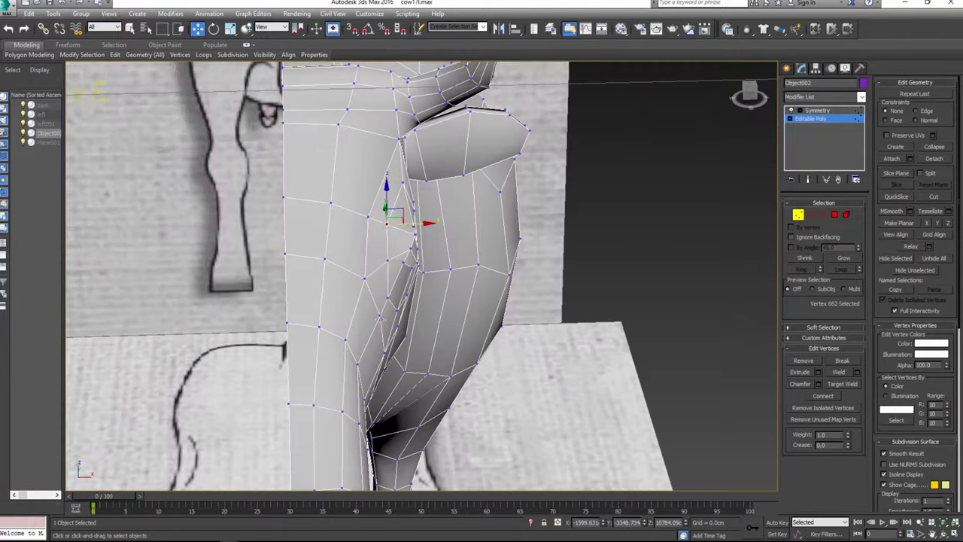
{"action": "mouse_move", "coordinate": [578, 265]}
{"action": "middle_mouse_down", "text": "alt"}
{"action": "mouse_move", "coordinate": [426, 312]}
{"action": "mouse_move", "coordinate": [503, 270]}
{"action": "middle_mouse_up", "text": "alt"}
{"action": "left_click", "coordinate": [502, 267]}
{"action": "left_click_drag", "start_coordinate": [532, 263], "coordinate": [493, 261]}
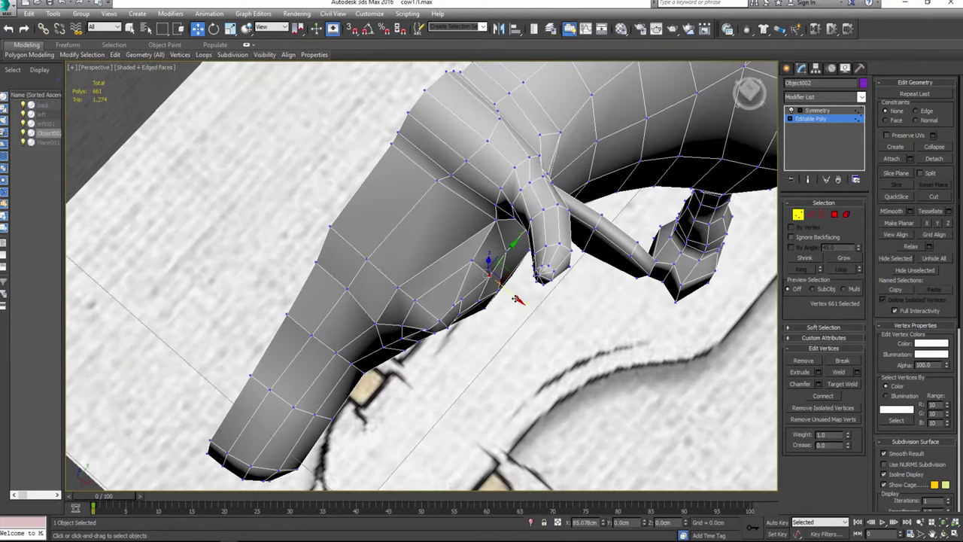
{"action": "mouse_move", "coordinate": [516, 300]}
{"action": "middle_mouse_down", "text": "alt"}
{"action": "mouse_move", "coordinate": [496, 299]}
{"action": "mouse_move", "coordinate": [456, 218]}
{"action": "mouse_move", "coordinate": [489, 238]}
{"action": "mouse_move", "coordinate": [459, 186]}
{"action": "middle_mouse_up", "text": "alt"}
{"action": "left_click", "coordinate": [390, 182]}
{"action": "left_click_drag", "start_coordinate": [390, 182], "coordinate": [426, 221]}
Step: Select the vertices near the ear base, checking them at Edge and Vertex levels
{"action": "middle_click_drag", "start_coordinate": [426, 221], "coordinate": [418, 224], "text": "alt"}
{"action": "left_click", "coordinate": [411, 192]}
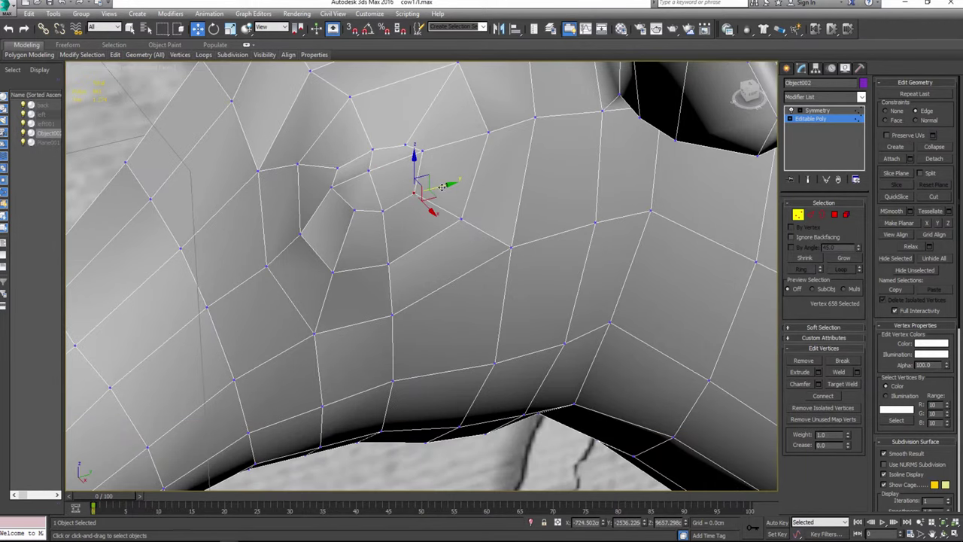
{"action": "left_click", "coordinate": [383, 212]}
{"action": "mouse_move", "coordinate": [385, 214]}
{"action": "middle_mouse_down", "text": "alt"}
{"action": "mouse_move", "coordinate": [430, 254]}
{"action": "mouse_move", "coordinate": [416, 234]}
{"action": "mouse_move", "coordinate": [526, 301]}
{"action": "middle_mouse_up", "text": "alt"}
{"action": "key", "text": "2"}
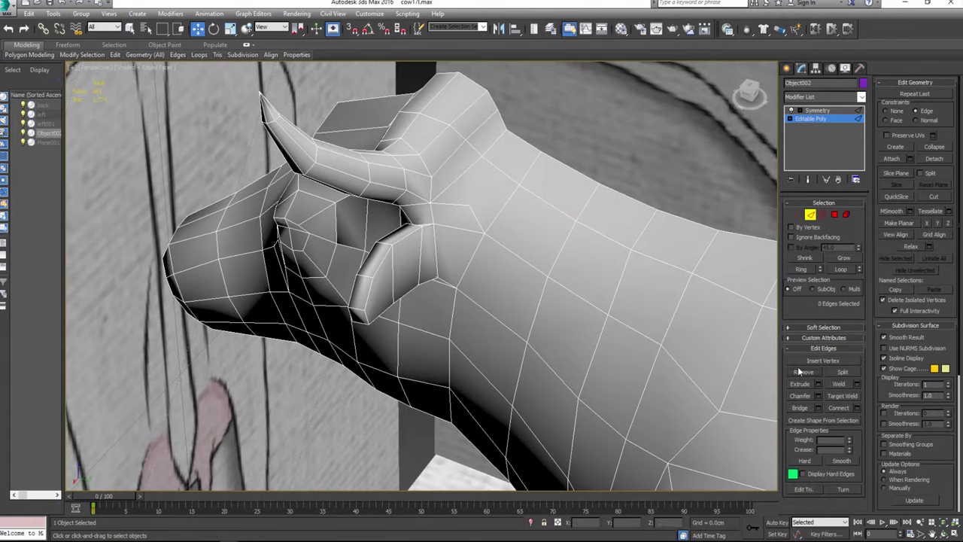
{"action": "scroll", "coordinate": [466, 275], "scroll_direction": "up", "scroll_amount": 3}
{"action": "scroll", "coordinate": [444, 276], "scroll_direction": "up", "scroll_amount": 2}
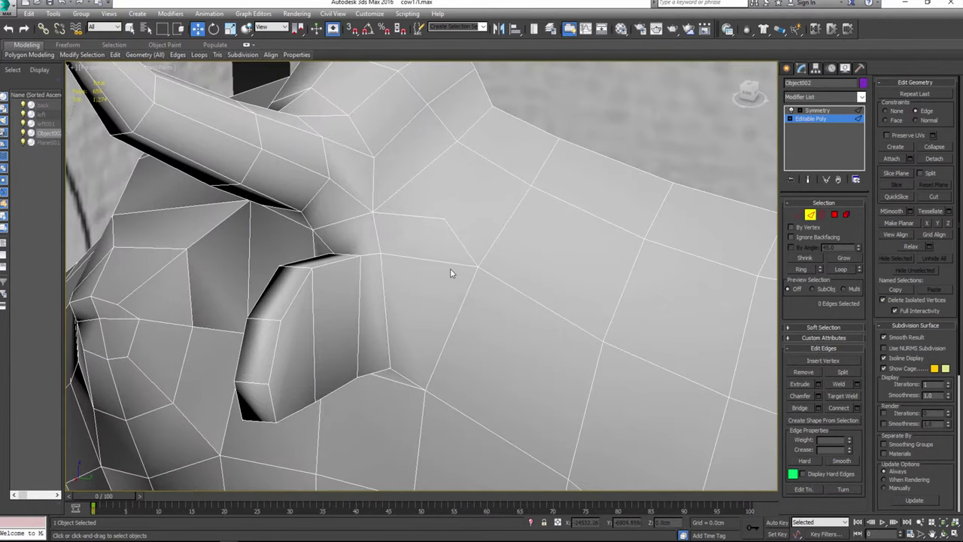
{"action": "left_click", "coordinate": [798, 215]}
Step: Remove the three selected vertices beside the ear
{"action": "left_click", "coordinate": [444, 218]}
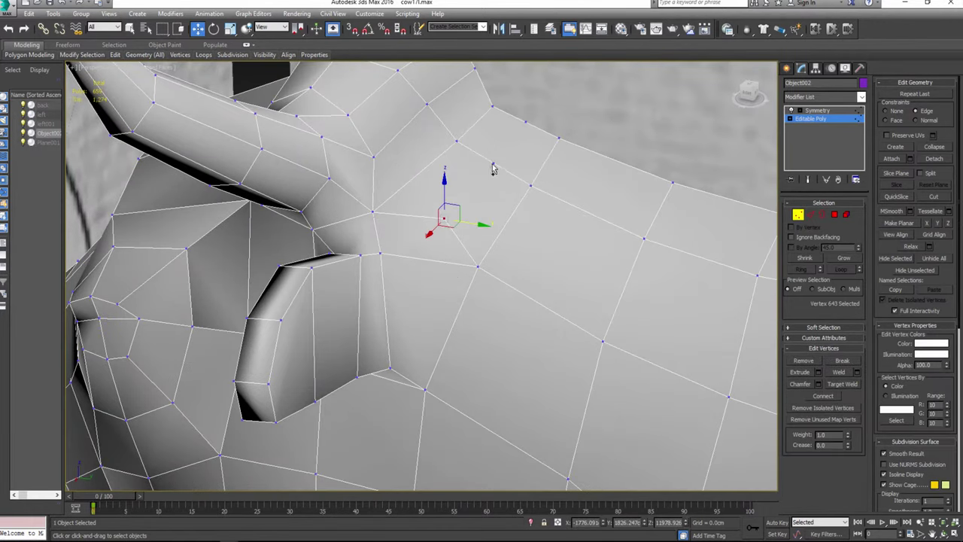
{"action": "left_click", "coordinate": [525, 122], "text": "ctrl"}
{"action": "left_click", "coordinate": [802, 361]}
{"action": "middle_click_drag", "start_coordinate": [482, 342], "coordinate": [477, 284]}
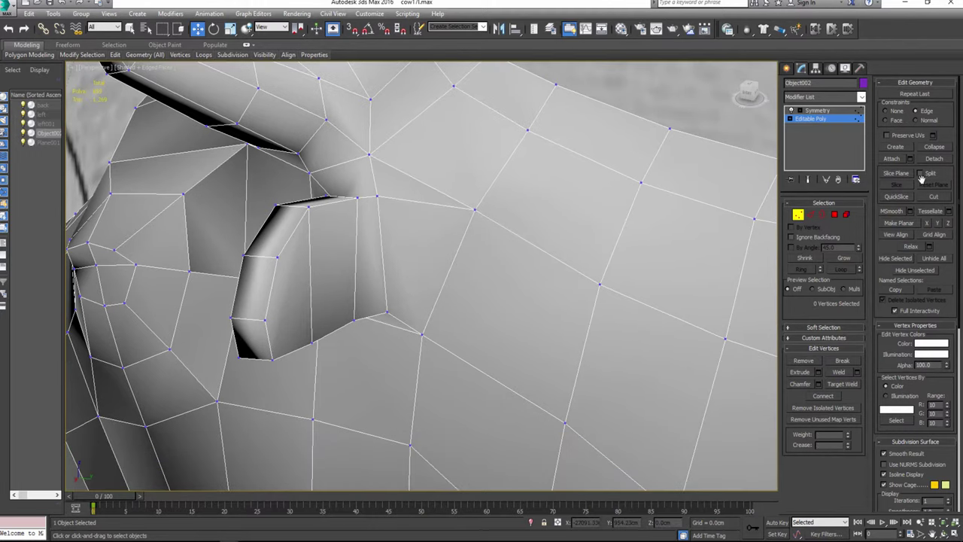
Step: Cut a new edge down to the lower vertex and select edges near the ear
{"action": "left_click", "coordinate": [475, 209]}
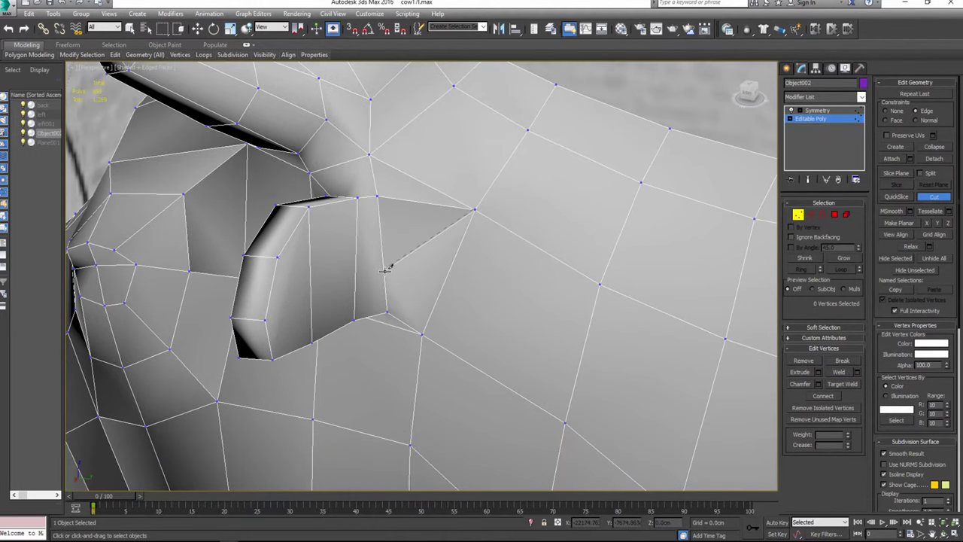
{"action": "left_click", "coordinate": [264, 319]}
{"action": "left_click", "coordinate": [934, 196]}
{"action": "left_click", "coordinate": [809, 214]}
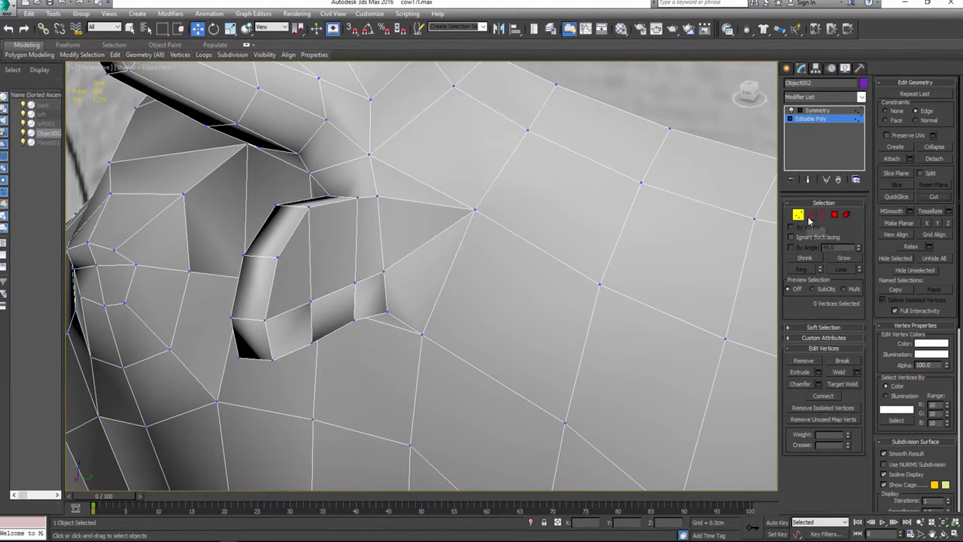
{"action": "left_click", "coordinate": [369, 264]}
{"action": "left_click", "coordinate": [423, 204]}
{"action": "mouse_move", "coordinate": [423, 203]}
{"action": "middle_mouse_down", "text": "alt"}
{"action": "mouse_move", "coordinate": [453, 292]}
{"action": "mouse_move", "coordinate": [508, 314]}
{"action": "middle_mouse_up", "text": "alt"}
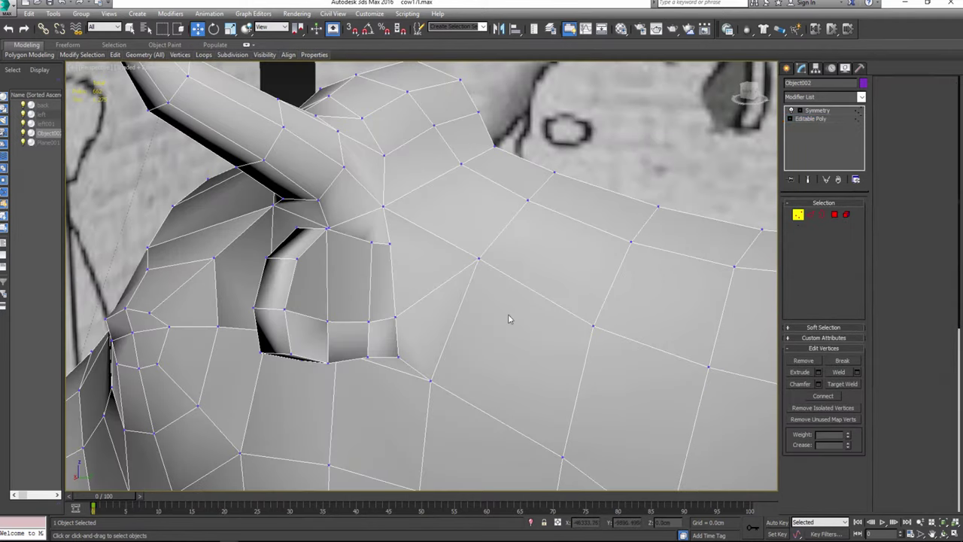
{"action": "key", "text": "1"}
Step: Raise and nudge the neighbouring vertices beside the ear into place
{"action": "left_click", "coordinate": [368, 320]}
{"action": "left_click_drag", "start_coordinate": [369, 289], "coordinate": [369, 269]}
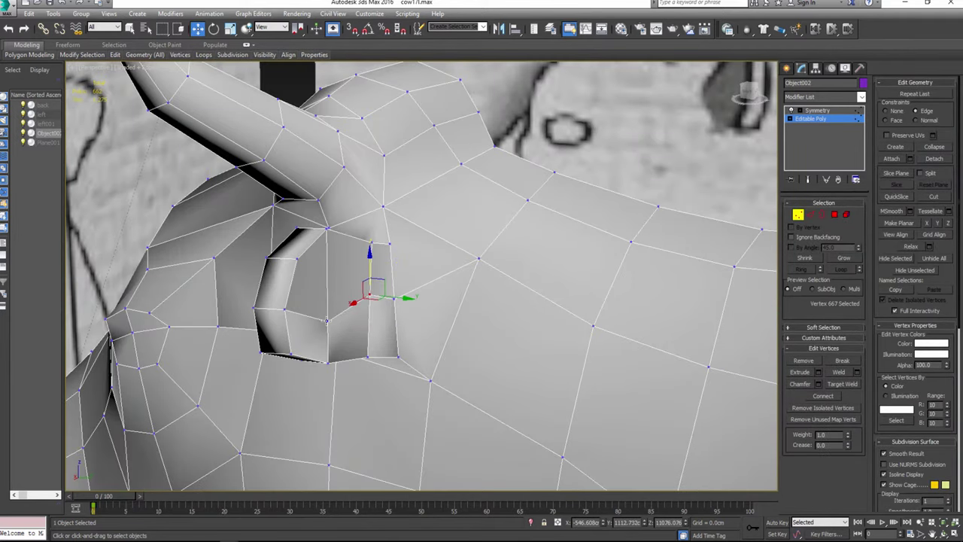
{"action": "left_click", "coordinate": [327, 322]}
{"action": "middle_click_drag", "start_coordinate": [327, 322], "coordinate": [900, 224], "text": "alt"}
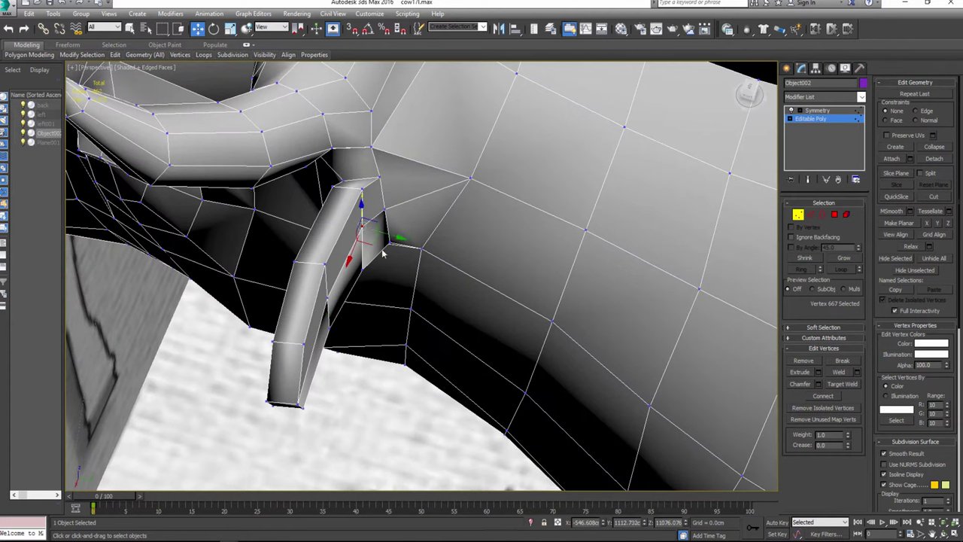
{"action": "left_click_drag", "start_coordinate": [382, 255], "coordinate": [391, 239]}
{"action": "left_click", "coordinate": [326, 307]}
{"action": "mouse_move", "coordinate": [326, 307]}
{"action": "middle_mouse_down", "text": "alt"}
{"action": "mouse_move", "coordinate": [483, 301]}
{"action": "mouse_move", "coordinate": [526, 248]}
{"action": "middle_mouse_up", "text": "alt"}
Step: Cut a new edge across the ear area to the next edge
{"action": "key", "text": "alt+c"}
{"action": "left_click", "coordinate": [629, 214]}
{"action": "left_click", "coordinate": [427, 240]}
Step: Extend the cut across two more edges of the nose and inspect it from the side
{"action": "left_click", "coordinate": [403, 243]}
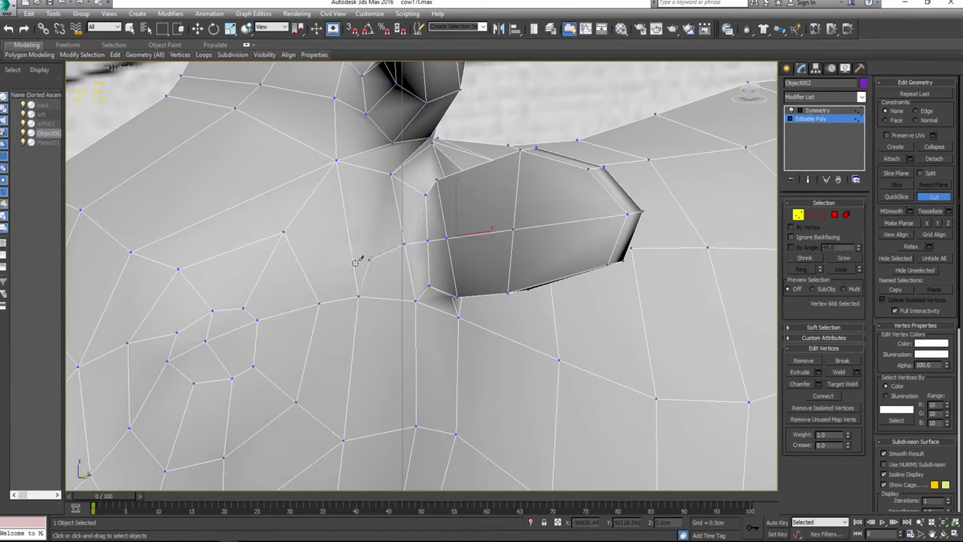
{"action": "left_click", "coordinate": [353, 267]}
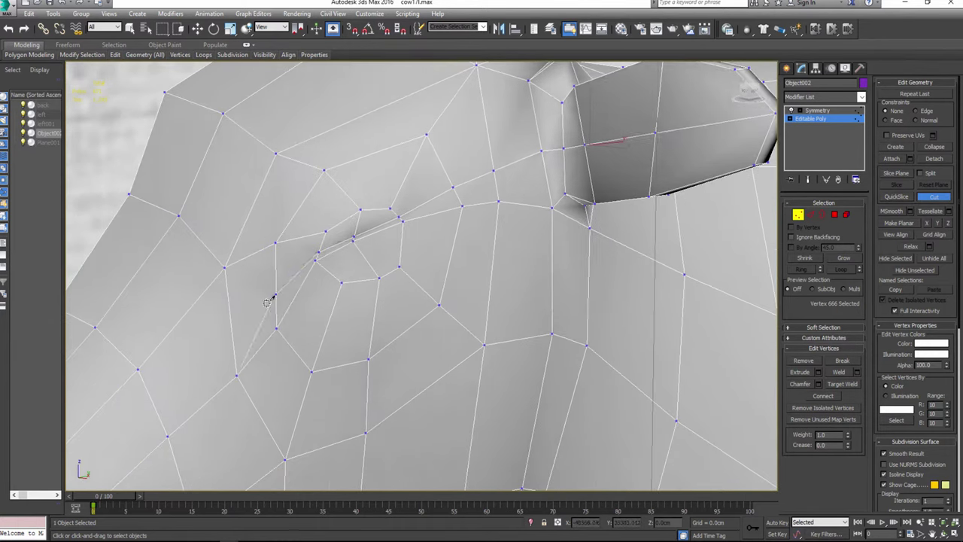
{"action": "middle_click_drag", "start_coordinate": [237, 325], "coordinate": [230, 322], "text": "alt"}
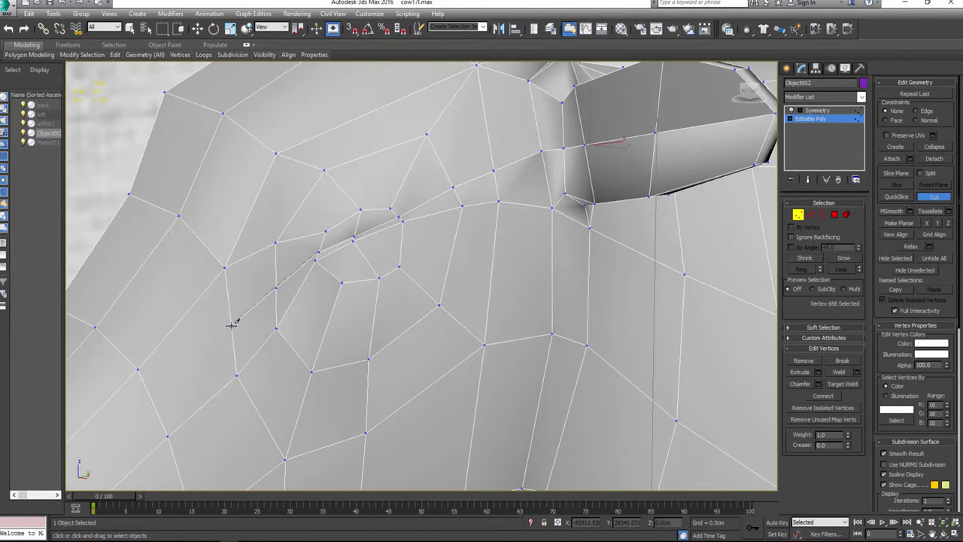
{"action": "scroll", "coordinate": [231, 325], "scroll_direction": "down", "scroll_amount": 3}
{"action": "middle_click_drag", "start_coordinate": [204, 354], "coordinate": [237, 326], "text": "alt"}
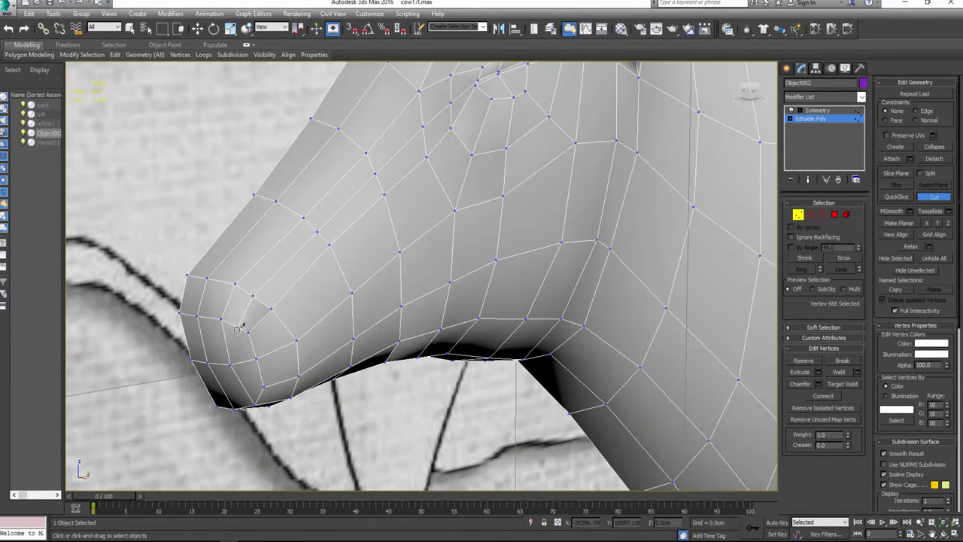
{"action": "scroll", "coordinate": [237, 328], "scroll_direction": "up", "scroll_amount": 5}
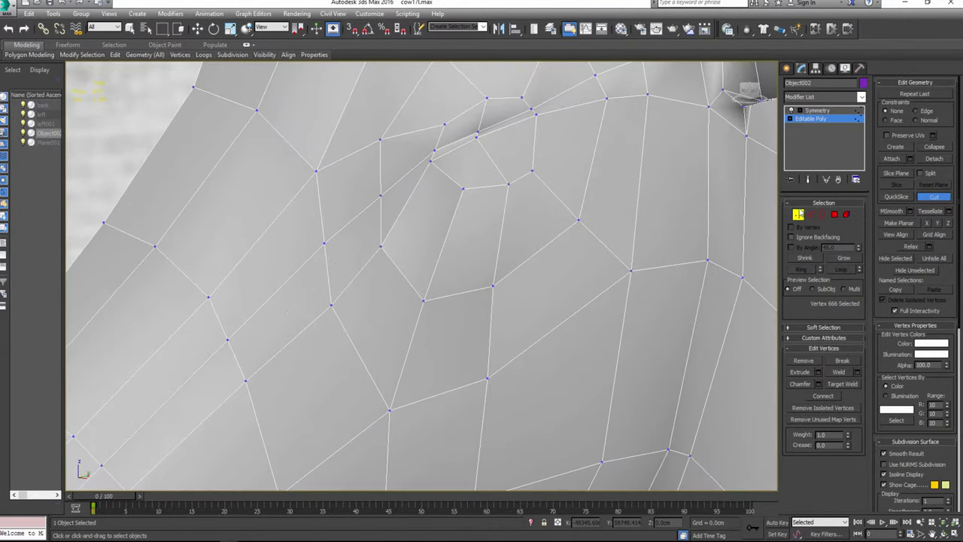
Step: Check the ear, then move a vertex in the cut area to tidy the new edges
{"action": "left_click", "coordinate": [799, 214]}
{"action": "scroll", "coordinate": [569, 268], "scroll_direction": "down", "scroll_amount": 2}
{"action": "middle_click_drag", "start_coordinate": [569, 268], "coordinate": [394, 344], "text": "alt"}
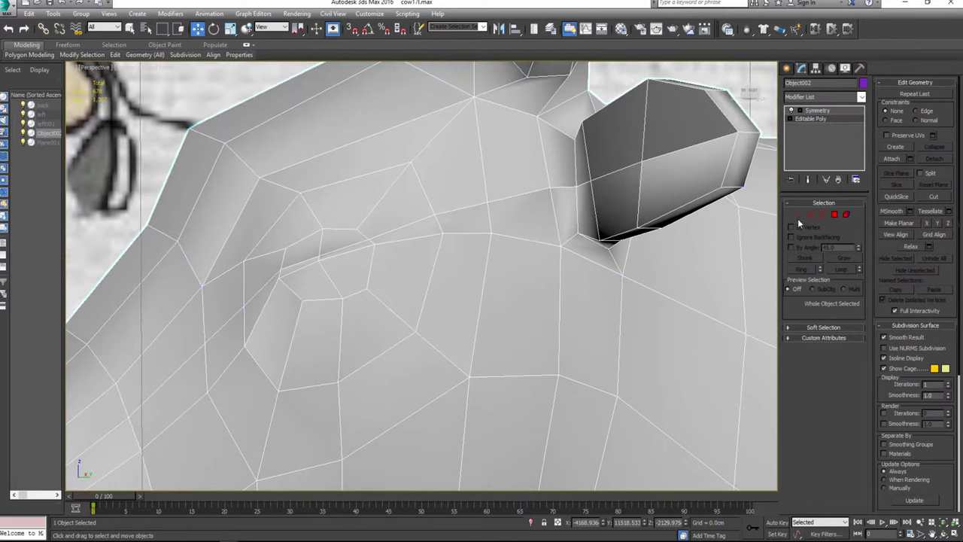
{"action": "left_click", "coordinate": [797, 215]}
{"action": "scroll", "coordinate": [387, 248], "scroll_direction": "up", "scroll_amount": 4}
{"action": "left_click", "coordinate": [400, 233]}
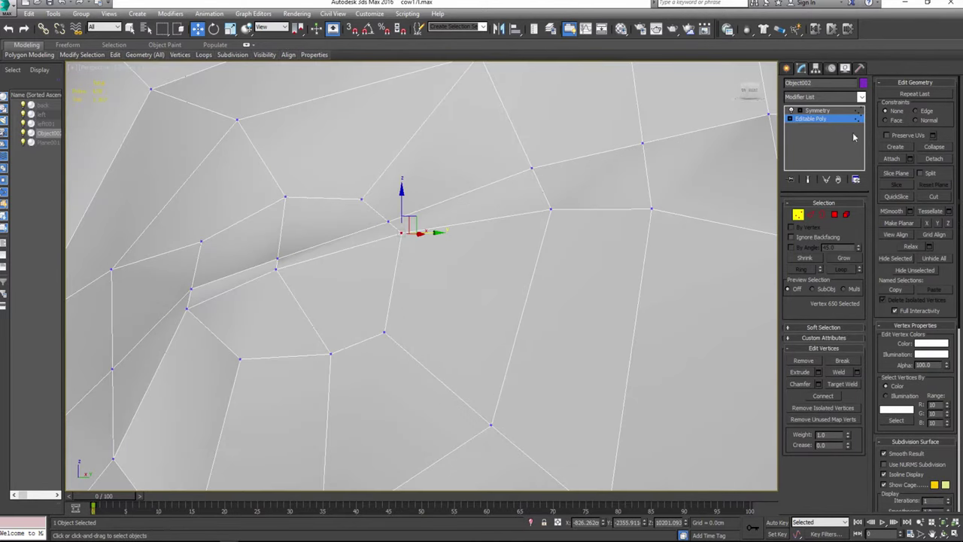
{"action": "left_click_drag", "start_coordinate": [387, 221], "coordinate": [389, 209]}
Step: Adjust vertices along the crease by the eye socket, pushing one down into the muzzle
{"action": "middle_click_drag", "start_coordinate": [391, 214], "coordinate": [443, 208], "text": "alt"}
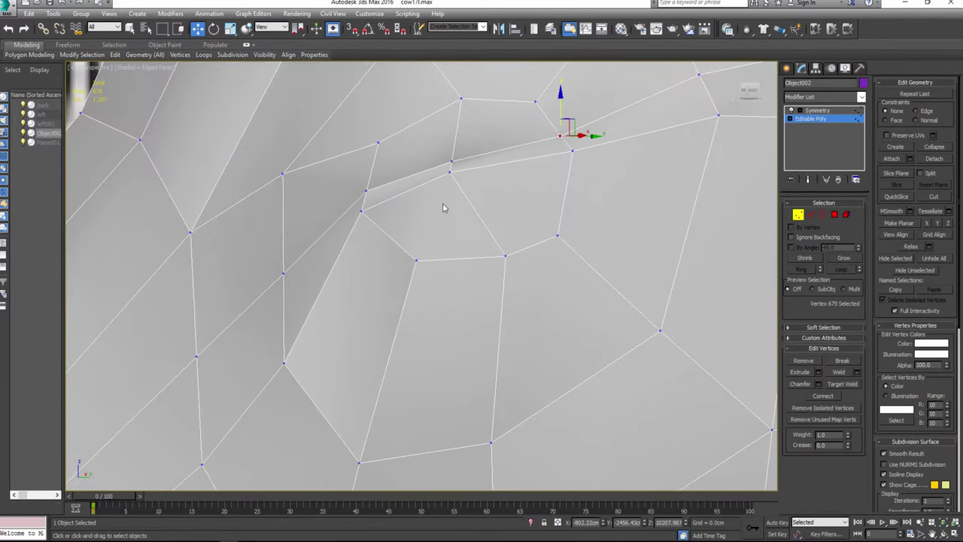
{"action": "left_click", "coordinate": [450, 173]}
{"action": "mouse_move", "coordinate": [450, 172]}
{"action": "middle_mouse_down", "text": "alt"}
{"action": "mouse_move", "coordinate": [413, 248]}
{"action": "mouse_move", "coordinate": [437, 208]}
{"action": "middle_mouse_up", "text": "alt"}
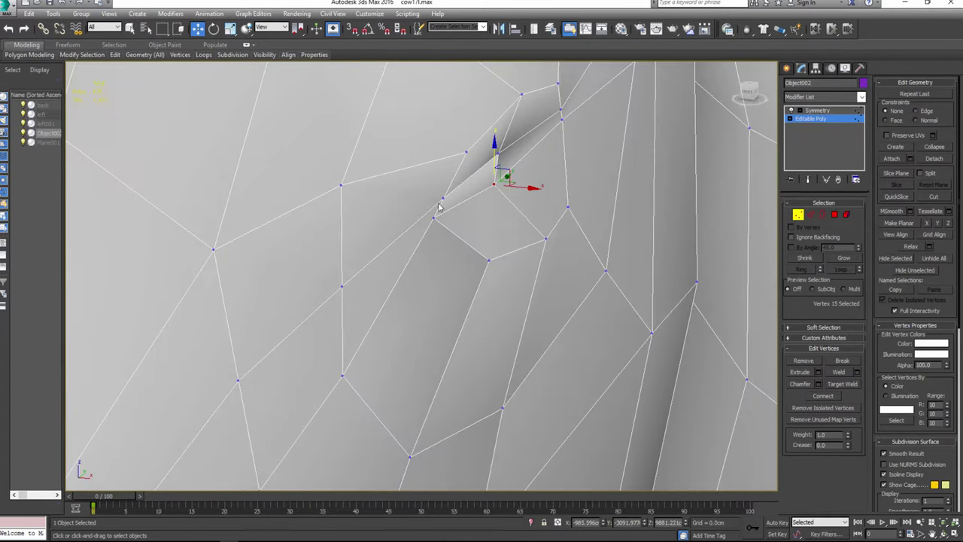
{"action": "left_click", "coordinate": [444, 197]}
{"action": "left_click", "coordinate": [434, 218]}
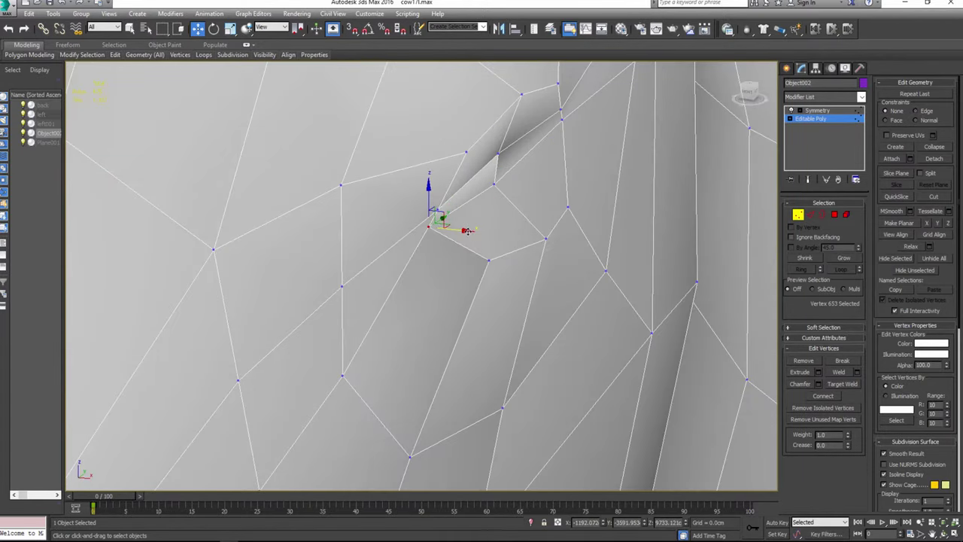
{"action": "mouse_move", "coordinate": [467, 230]}
{"action": "middle_mouse_down", "text": "alt"}
{"action": "mouse_move", "coordinate": [517, 151]}
{"action": "mouse_move", "coordinate": [518, 209]}
{"action": "mouse_move", "coordinate": [528, 179]}
{"action": "mouse_move", "coordinate": [559, 204]}
{"action": "mouse_move", "coordinate": [526, 181]}
{"action": "middle_mouse_up", "text": "alt"}
{"action": "left_click", "coordinate": [506, 142]}
{"action": "left_click", "coordinate": [527, 155]}
{"action": "left_click", "coordinate": [438, 197]}
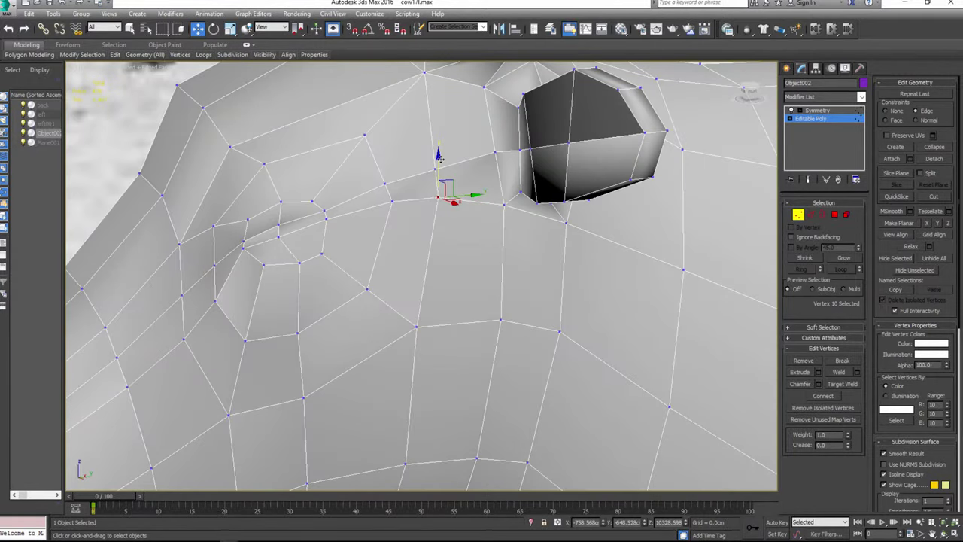
{"action": "left_click_drag", "start_coordinate": [439, 155], "coordinate": [434, 190]}
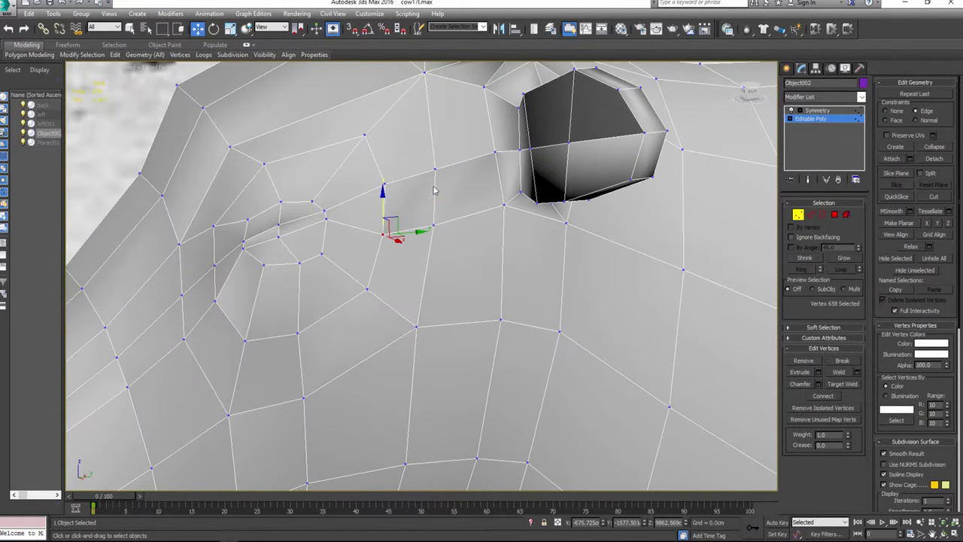
Step: Pull an upper snout vertex down to reshape the muzzle, then restore the four viewports
{"action": "mouse_move", "coordinate": [433, 190]}
{"action": "middle_mouse_down", "text": "alt"}
{"action": "mouse_move", "coordinate": [364, 205]}
{"action": "mouse_move", "coordinate": [361, 197]}
{"action": "middle_mouse_up", "text": "alt"}
{"action": "left_click", "coordinate": [341, 190]}
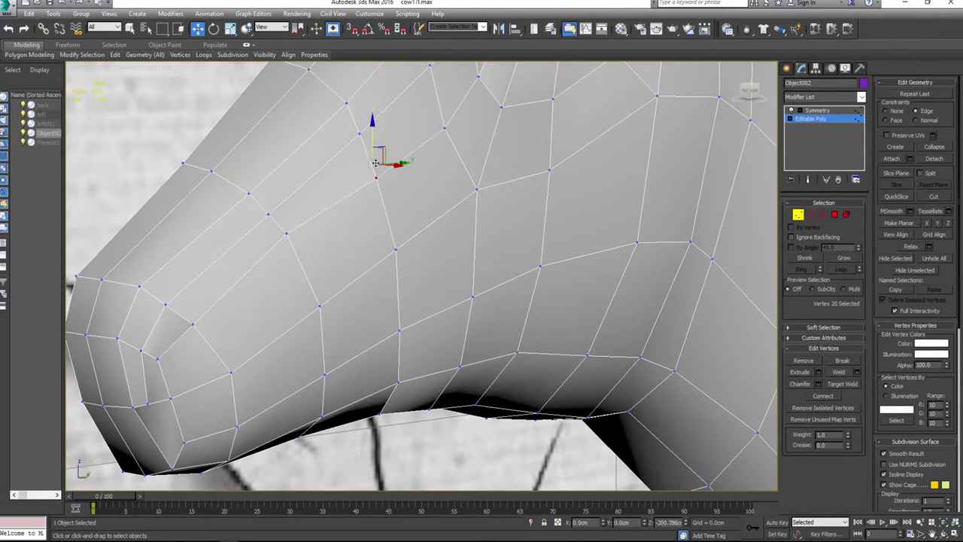
{"action": "left_click", "coordinate": [286, 234]}
{"action": "left_click_drag", "start_coordinate": [286, 234], "coordinate": [293, 229]}
{"action": "middle_click_drag", "start_coordinate": [293, 229], "coordinate": [328, 297], "text": "alt"}
{"action": "key", "text": "alt+w"}
Step: Select and adjust vertices along the nostril edge in the maximized Perspective view
{"action": "scroll", "coordinate": [338, 318], "scroll_direction": "up", "scroll_amount": 3}
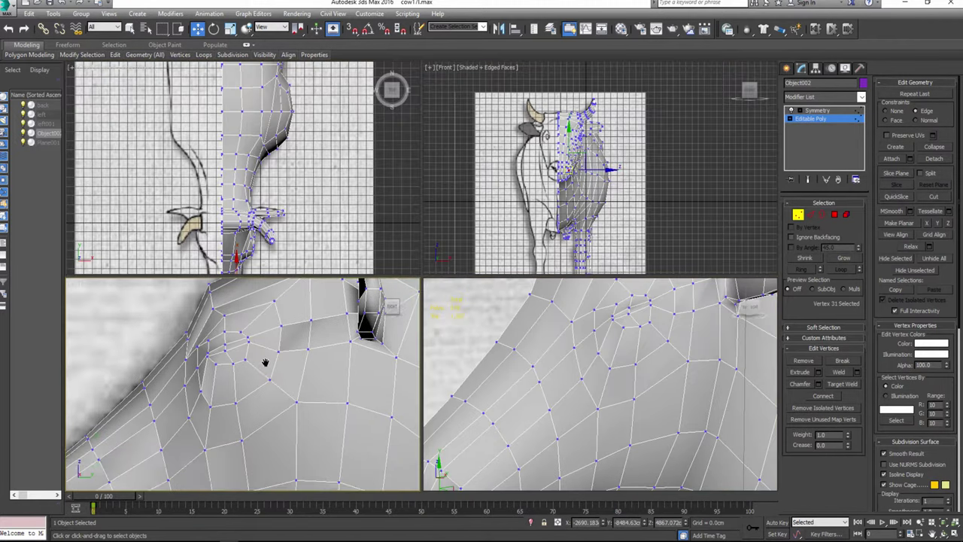
{"action": "key", "text": "alt+w"}
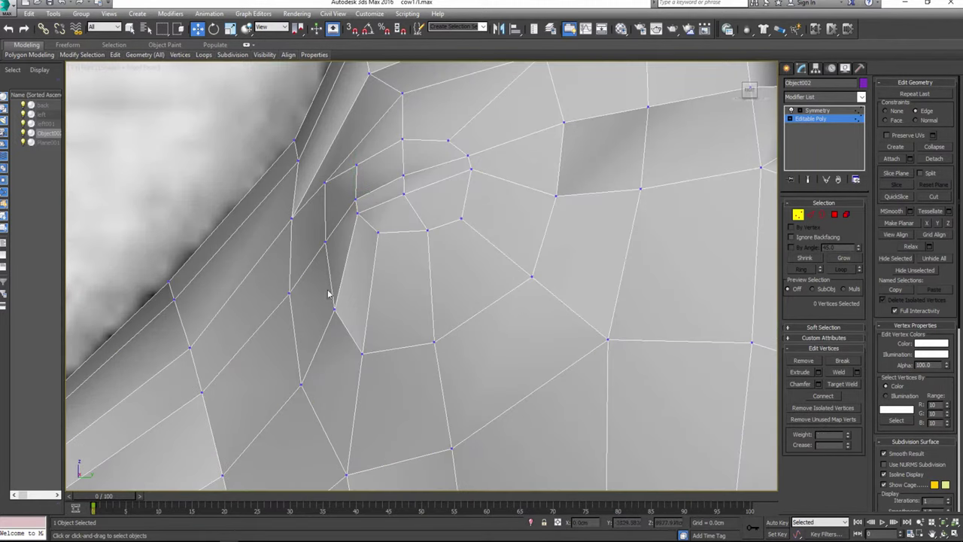
{"action": "middle_click_drag", "start_coordinate": [355, 213], "coordinate": [380, 169], "text": "alt"}
{"action": "left_click", "coordinate": [345, 193]}
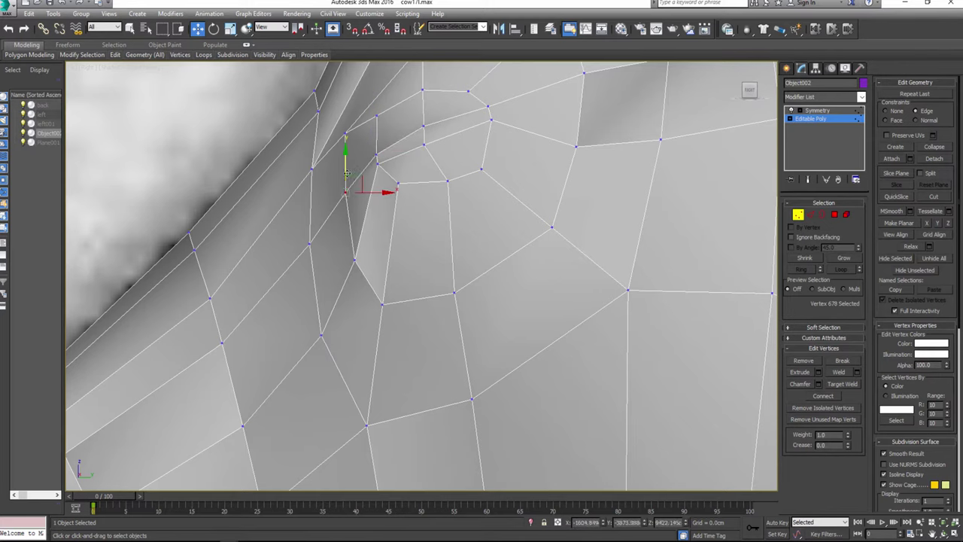
{"action": "scroll", "coordinate": [316, 240], "scroll_direction": "down", "scroll_amount": 3}
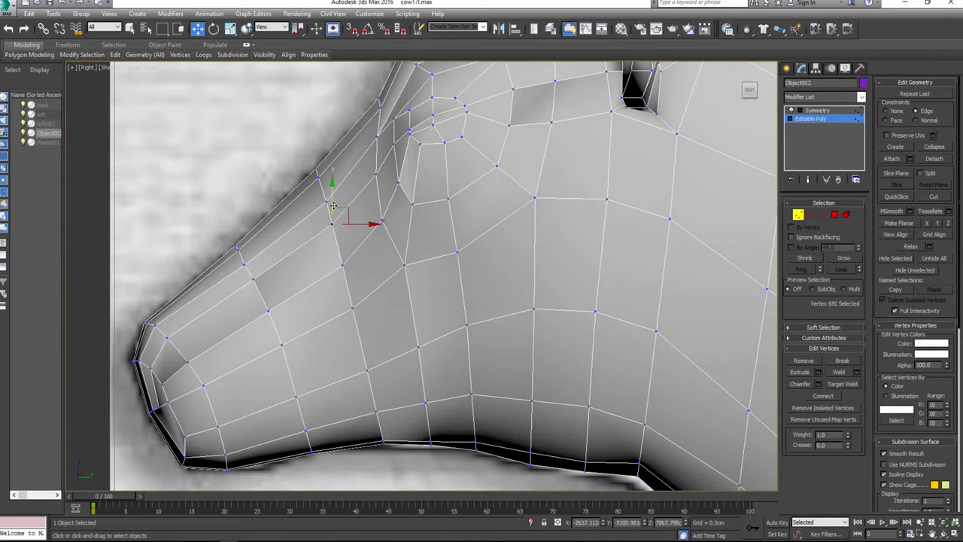
{"action": "left_click", "coordinate": [254, 278]}
{"action": "scroll", "coordinate": [332, 267], "scroll_direction": "up", "scroll_amount": 2}
{"action": "scroll", "coordinate": [331, 267], "scroll_direction": "up", "scroll_amount": 2}
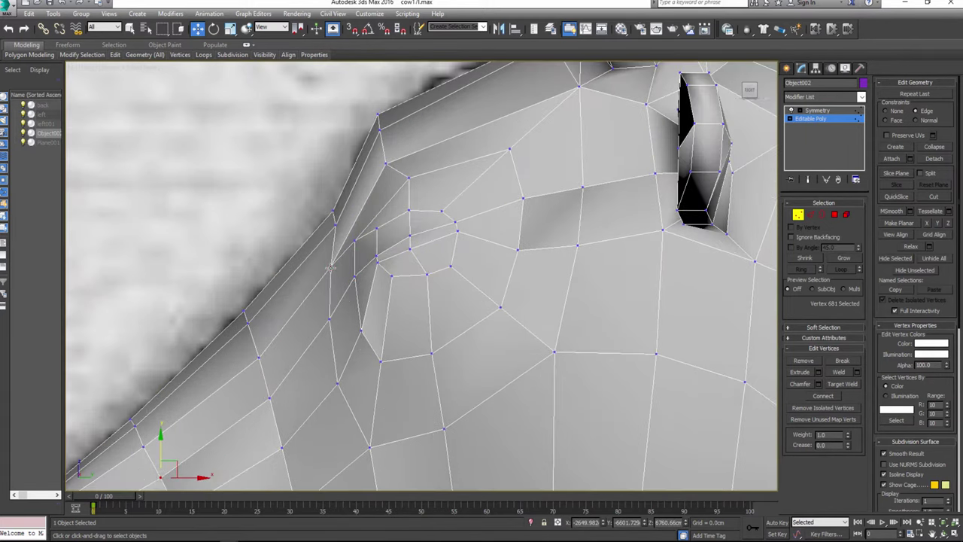
{"action": "left_click", "coordinate": [329, 267]}
Step: Adjust further nostril-ring vertices, checking the loop from below and from the front
{"action": "key", "text": "alt+w"}
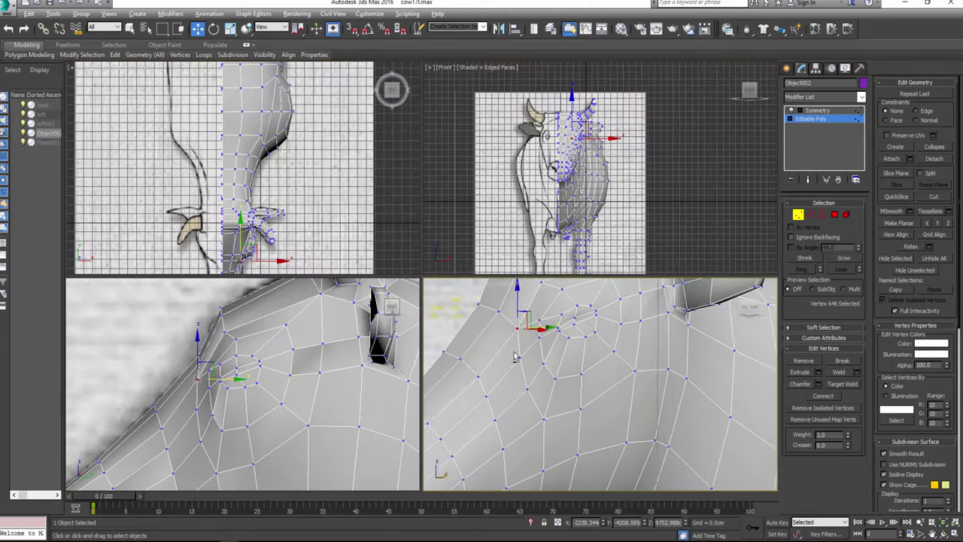
{"action": "key", "text": "alt+w"}
{"action": "middle_click_drag", "start_coordinate": [515, 357], "coordinate": [897, 124], "text": "alt"}
{"action": "left_click", "coordinate": [272, 212]}
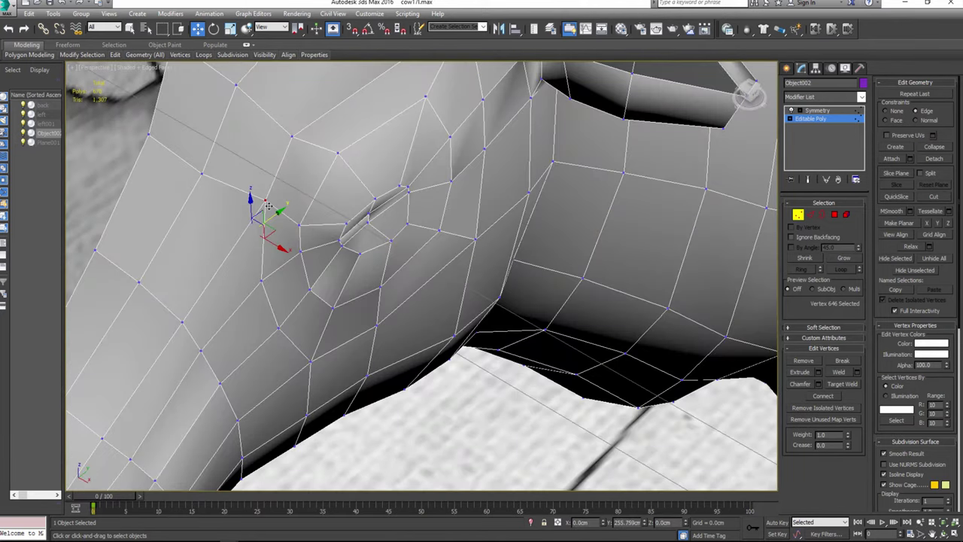
{"action": "middle_click_drag", "start_coordinate": [272, 212], "coordinate": [285, 196], "text": "alt"}
{"action": "left_click", "coordinate": [321, 250]}
{"action": "scroll", "coordinate": [366, 323], "scroll_direction": "up", "scroll_amount": 3}
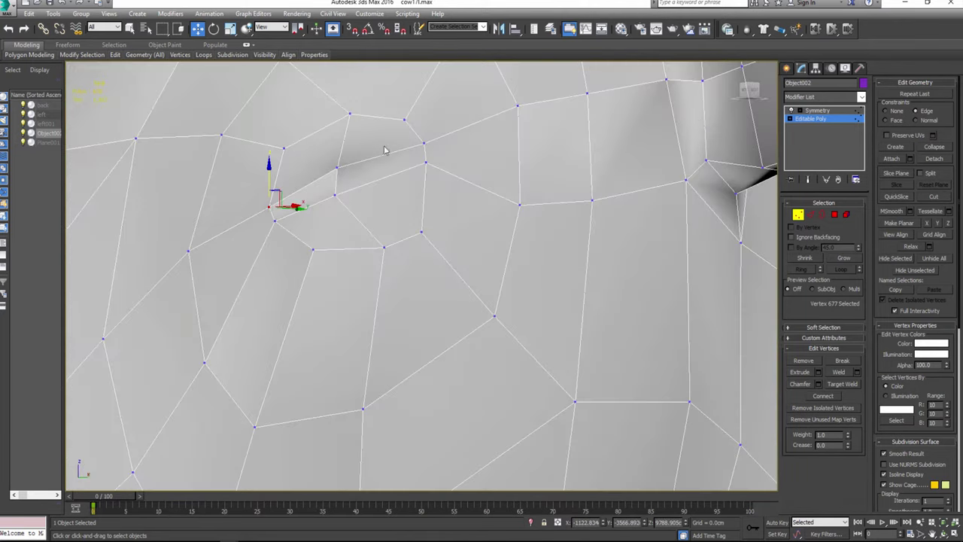
{"action": "mouse_move", "coordinate": [458, 183]}
{"action": "middle_mouse_down", "text": "alt"}
{"action": "mouse_move", "coordinate": [467, 264]}
{"action": "mouse_move", "coordinate": [434, 236]}
{"action": "middle_mouse_up", "text": "alt"}
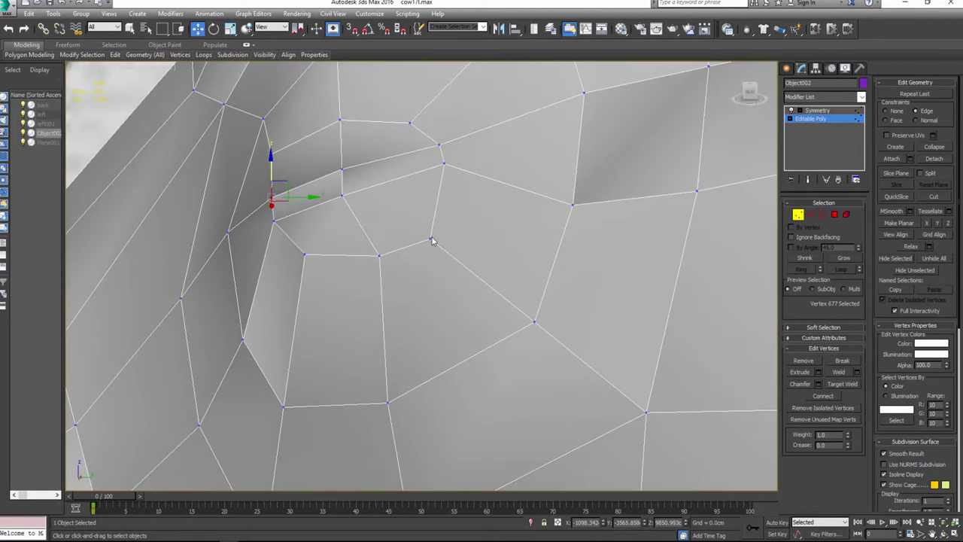
{"action": "left_click", "coordinate": [434, 238]}
Step: Select the six polygon faces inside the nostril ring in Polygon mode
{"action": "key", "text": "3"}
{"action": "left_click", "coordinate": [406, 207]}
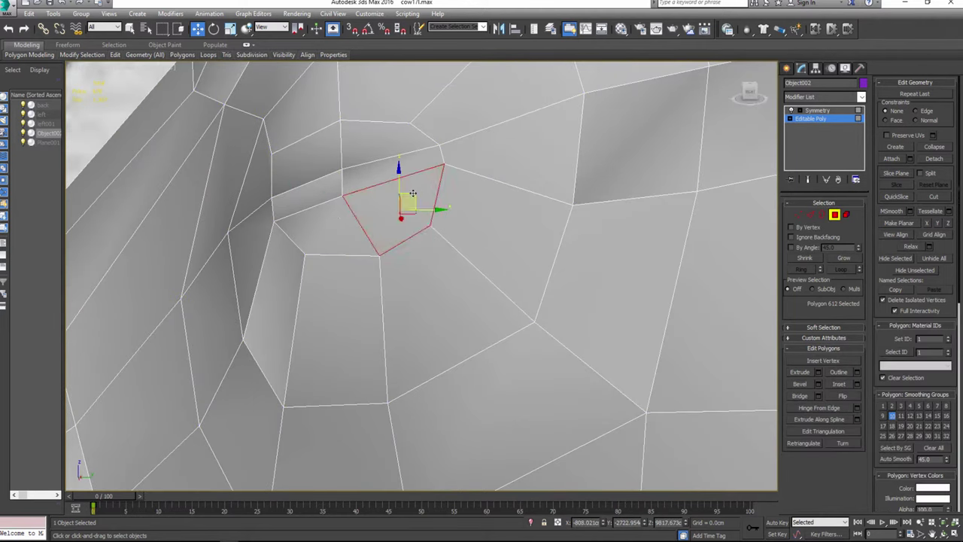
{"action": "left_click", "coordinate": [325, 198], "text": "ctrl"}
{"action": "left_click", "coordinate": [305, 155], "text": "ctrl"}
{"action": "left_click", "coordinate": [391, 150], "text": "ctrl"}
{"action": "mouse_move", "coordinate": [391, 151]}
{"action": "middle_mouse_down", "text": "alt"}
{"action": "mouse_move", "coordinate": [426, 240]}
{"action": "mouse_move", "coordinate": [467, 263]}
{"action": "middle_mouse_up", "text": "alt"}
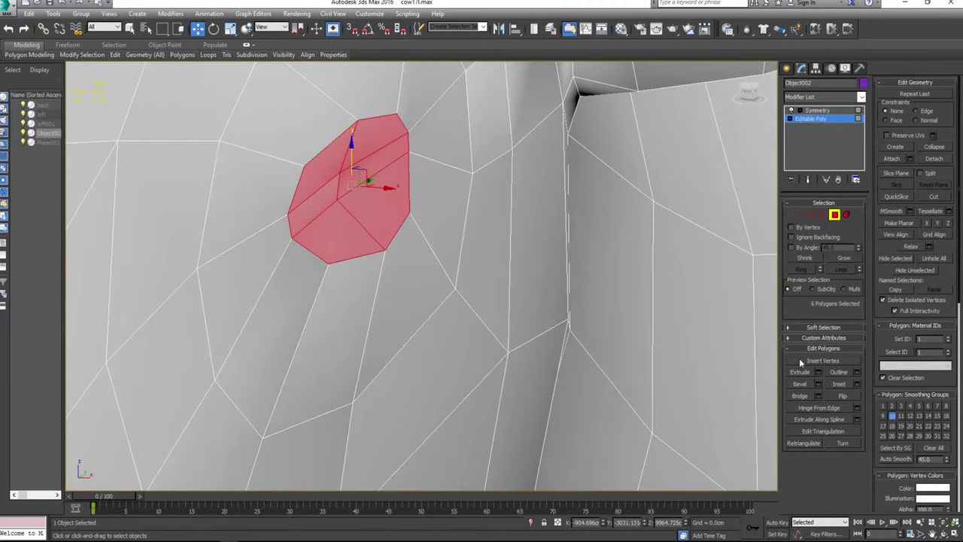
Step: Extrude the nostril faces inward by -57.649 cm, then select the edges radiating from the nostril
{"action": "left_click", "coordinate": [821, 373]}
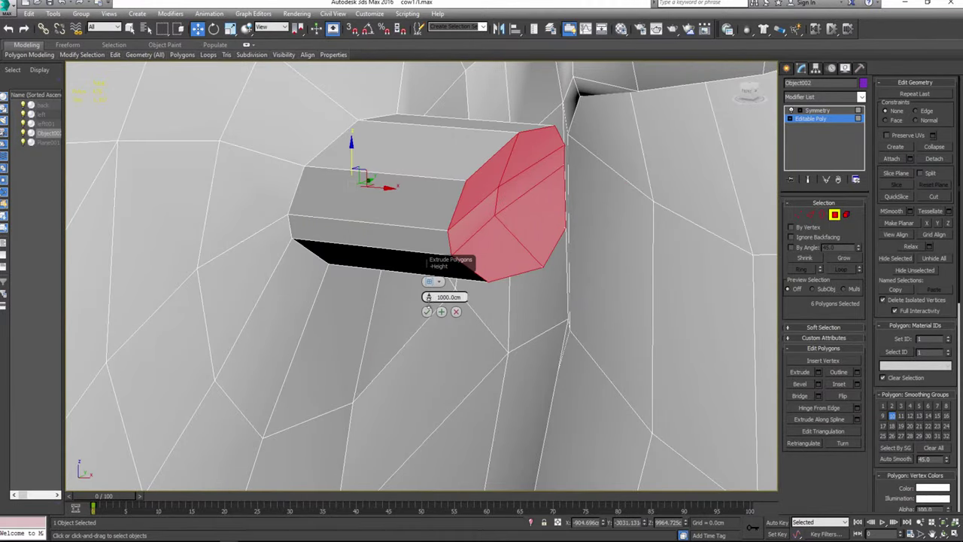
{"action": "left_click_drag", "start_coordinate": [428, 296], "coordinate": [439, 393]}
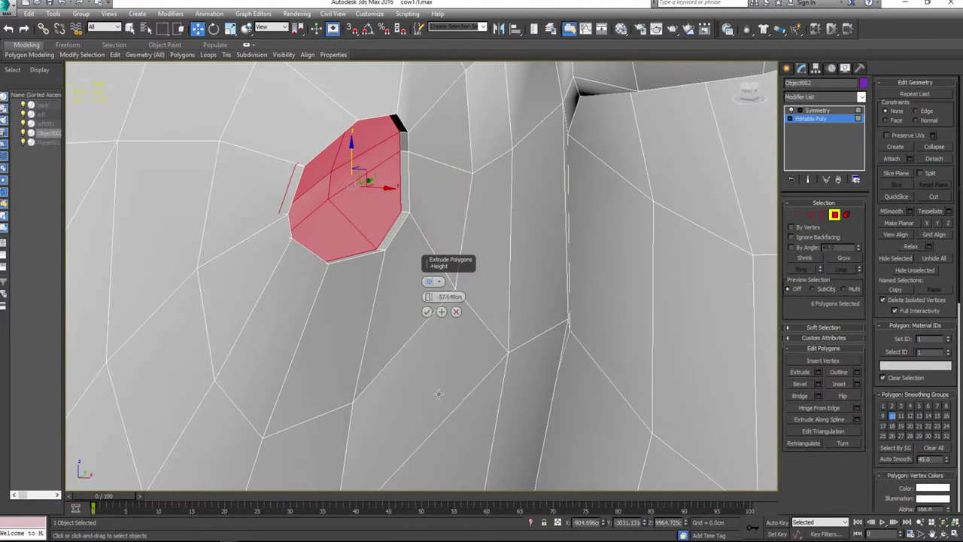
{"action": "left_click", "coordinate": [427, 311]}
{"action": "middle_click_drag", "start_coordinate": [427, 311], "coordinate": [482, 331], "text": "alt"}
{"action": "key", "text": "r"}
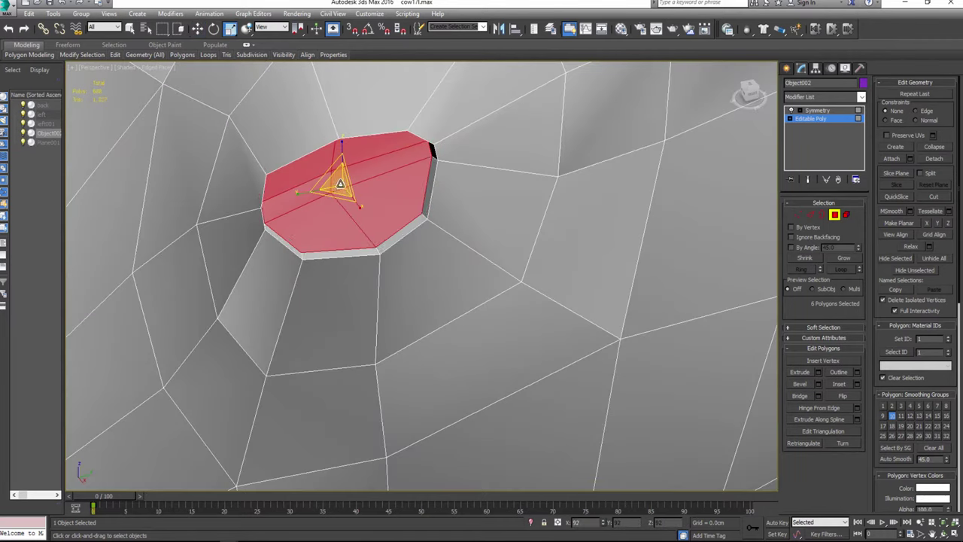
{"action": "middle_click_drag", "start_coordinate": [340, 183], "coordinate": [396, 137], "text": "alt"}
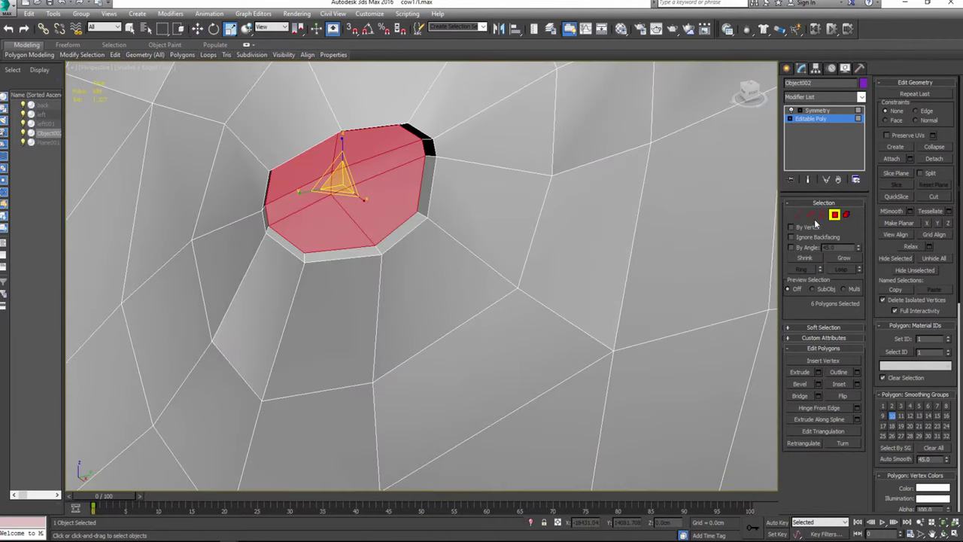
{"action": "key", "text": "2"}
{"action": "left_click", "coordinate": [456, 124], "text": "shift"}
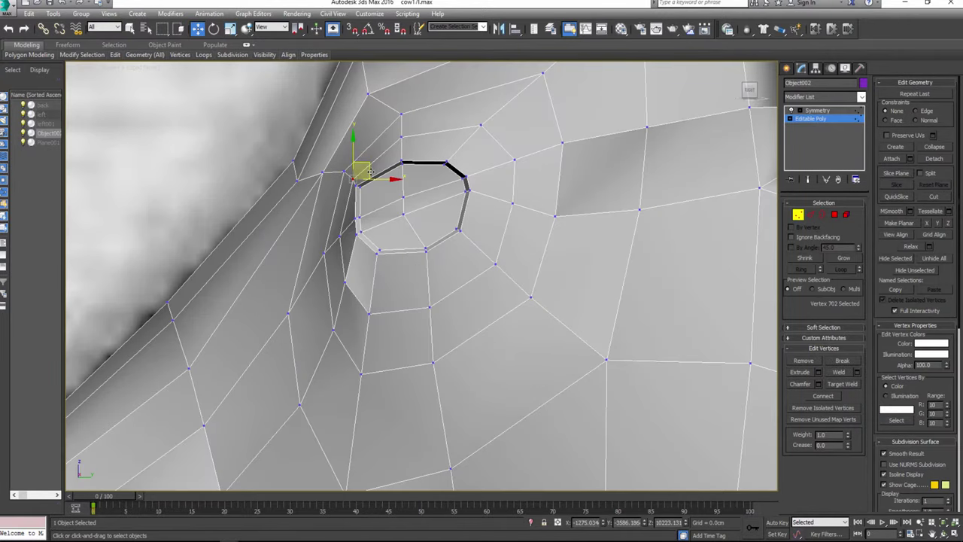
Step: Clear the vertex selection and review the finished nostril from several angles
{"action": "left_click", "coordinate": [357, 246]}
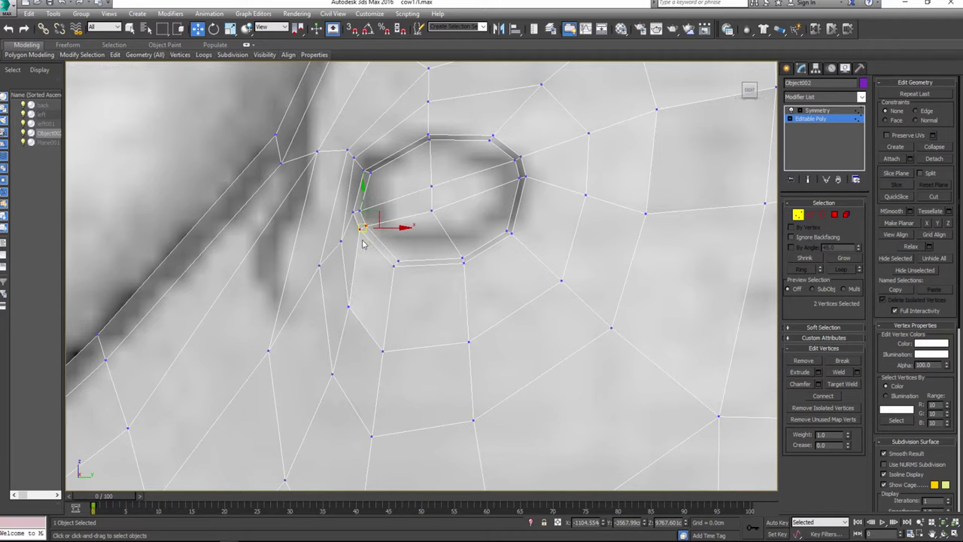
{"action": "middle_click_drag", "start_coordinate": [362, 243], "coordinate": [369, 262], "text": "alt"}
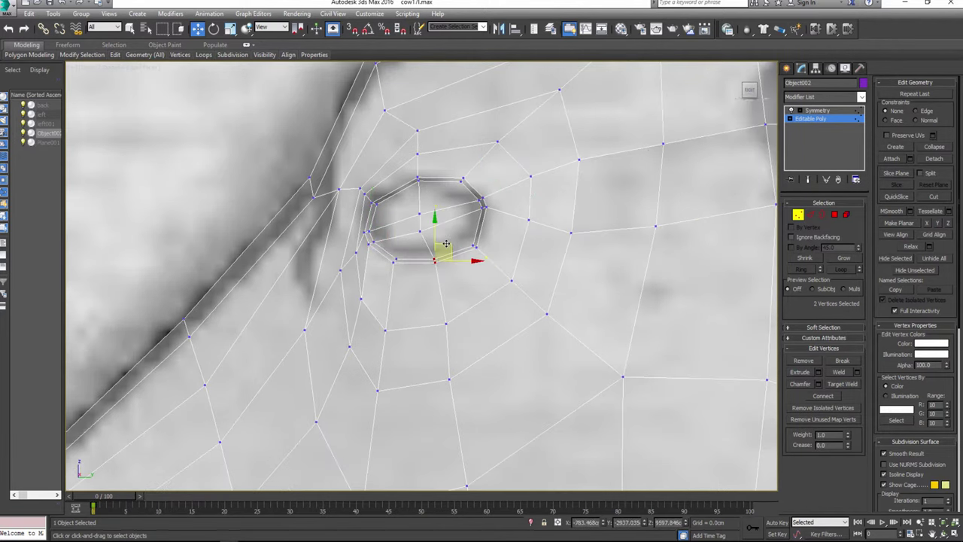
{"action": "scroll", "coordinate": [447, 244], "scroll_direction": "down", "scroll_amount": 3}
{"action": "middle_click_drag", "start_coordinate": [446, 243], "coordinate": [421, 263], "text": "alt"}
{"action": "scroll", "coordinate": [416, 269], "scroll_direction": "up", "scroll_amount": 3}
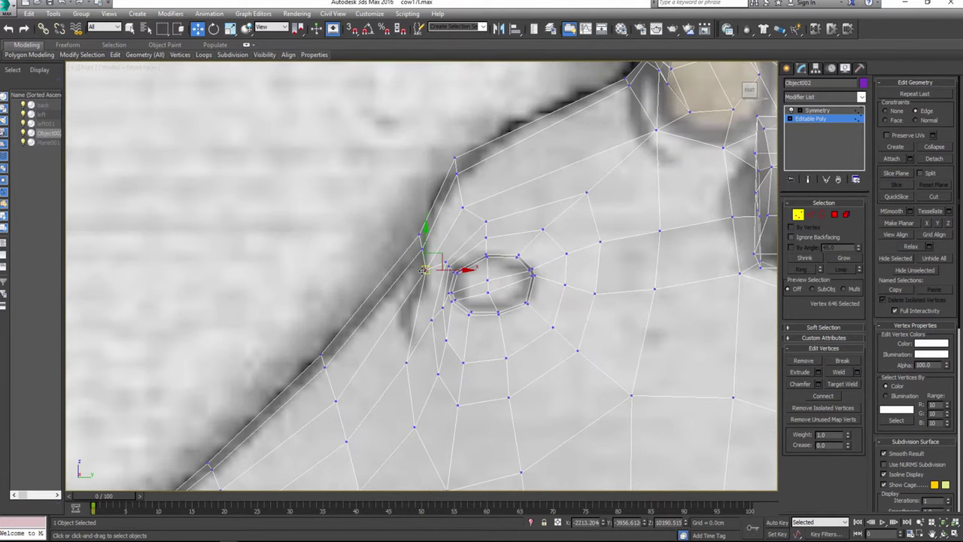
{"action": "left_click", "coordinate": [424, 268]}
{"action": "scroll", "coordinate": [414, 259], "scroll_direction": "down", "scroll_amount": 3}
{"action": "scroll", "coordinate": [402, 254], "scroll_direction": "up", "scroll_amount": 2}
{"action": "scroll", "coordinate": [398, 208], "scroll_direction": "up", "scroll_amount": 2}
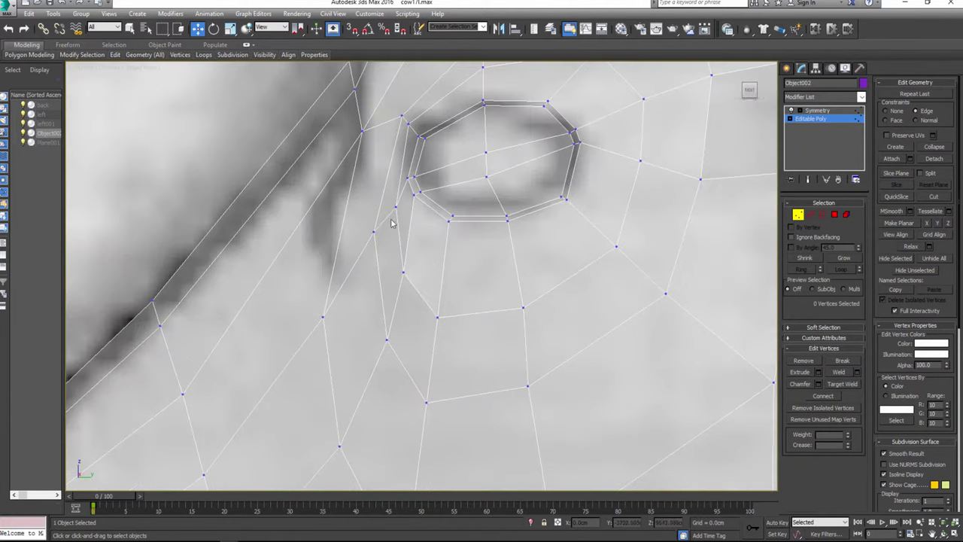
{"action": "left_click", "coordinate": [393, 223]}
{"action": "middle_click_drag", "start_coordinate": [392, 224], "coordinate": [390, 206]}
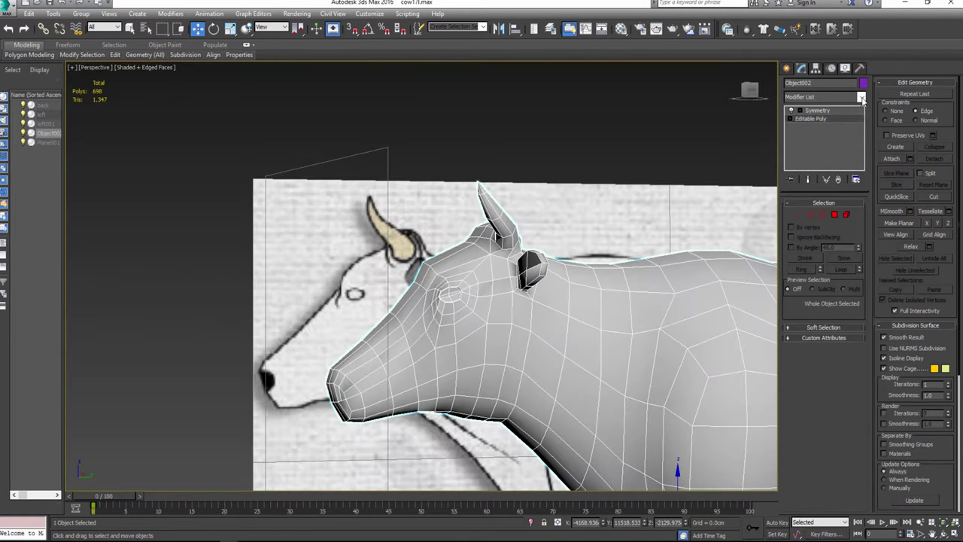
Step: Add an Edit Normals modifier and collapse the stack into a single 1,364-polygon mesh
{"action": "left_click", "coordinate": [824, 97]}
{"action": "scroll", "coordinate": [824, 226], "scroll_direction": "down", "scroll_amount": 1}
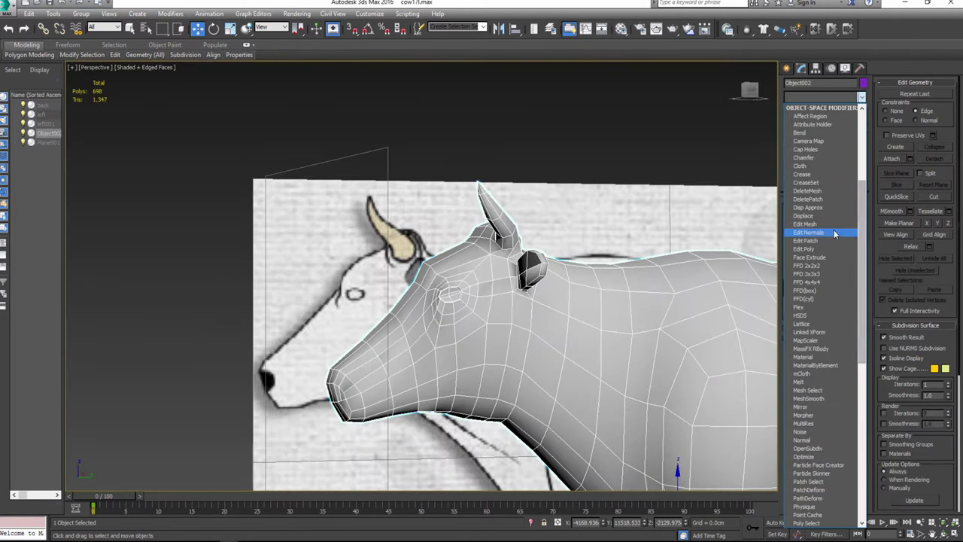
{"action": "left_click", "coordinate": [824, 225]}
{"action": "right_click", "coordinate": [802, 118]}
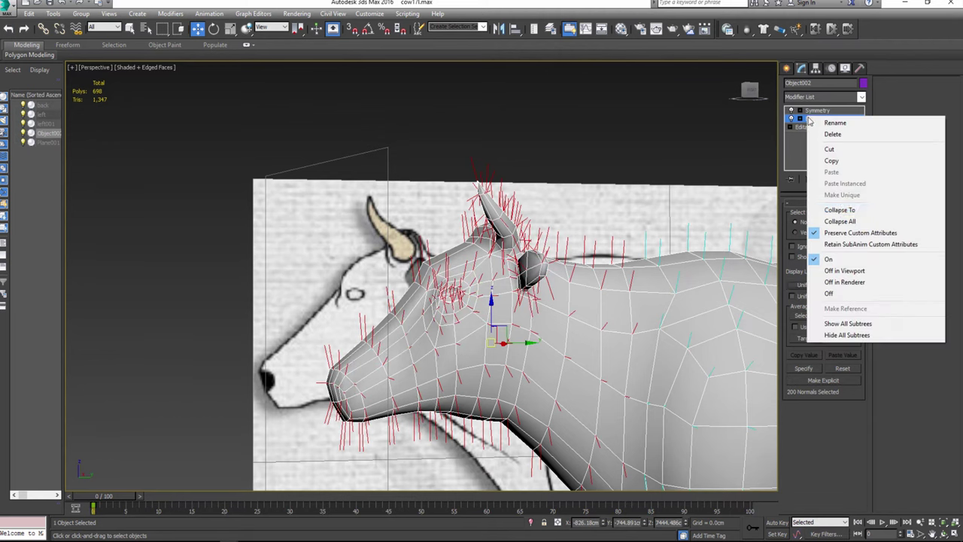
{"action": "left_click", "coordinate": [824, 209]}
{"action": "left_click", "coordinate": [525, 316]}
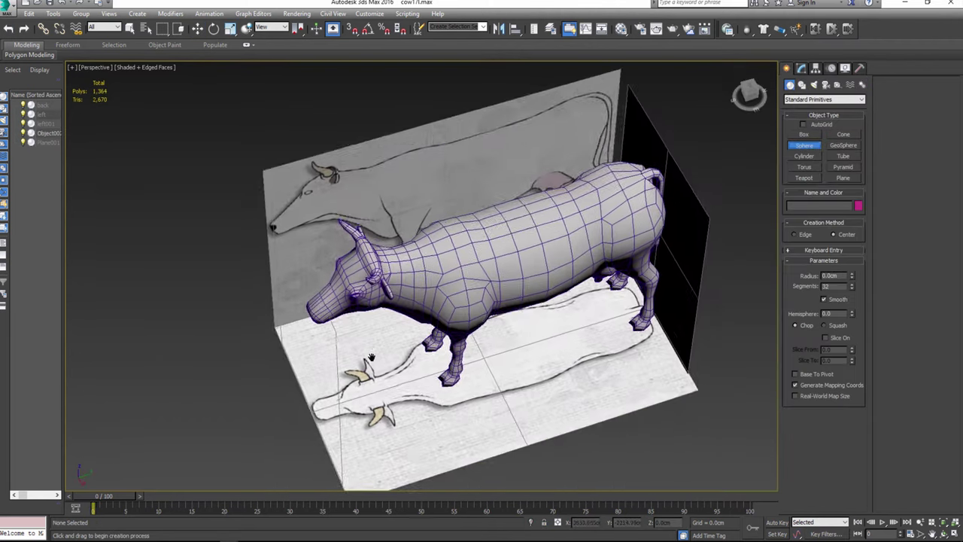
Step: Give the new sphere 10 segments and zoom the Front view onto it
{"action": "scroll", "coordinate": [387, 337], "scroll_direction": "up", "scroll_amount": 4}
{"action": "left_click", "coordinate": [802, 68]}
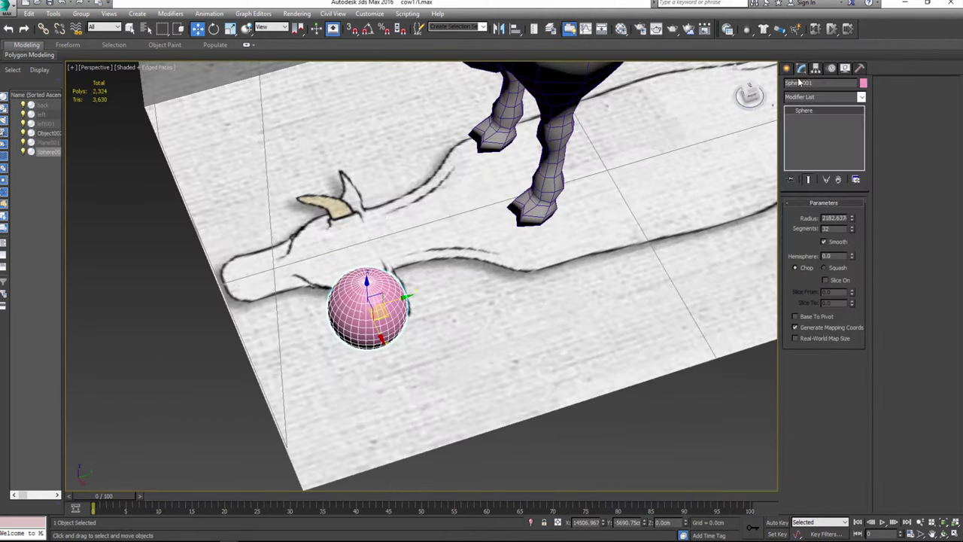
{"action": "type", "text": "10"}
{"action": "key", "text": "Return"}
{"action": "key", "text": "alt+w"}
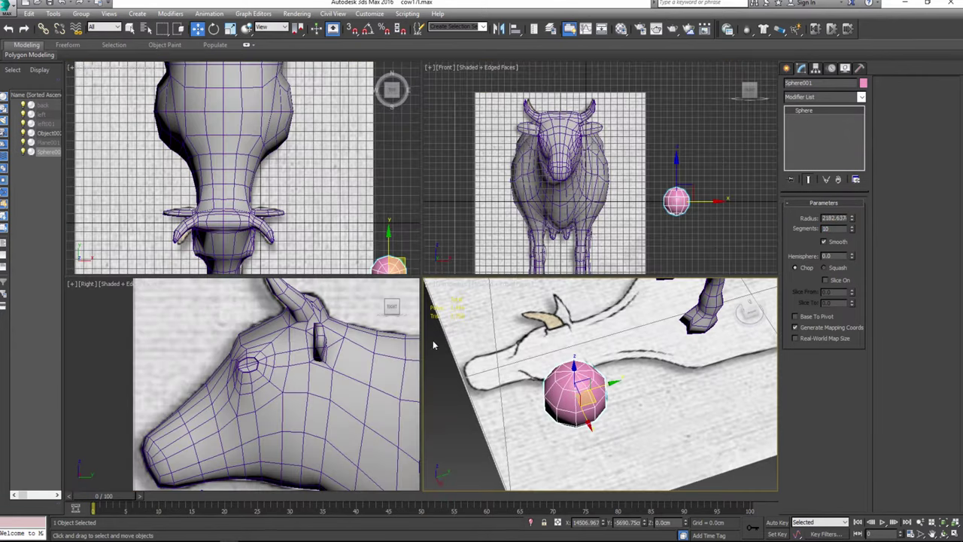
{"action": "middle_click", "coordinate": [604, 208]}
{"action": "key", "text": "alt+w"}
{"action": "key", "text": "z"}
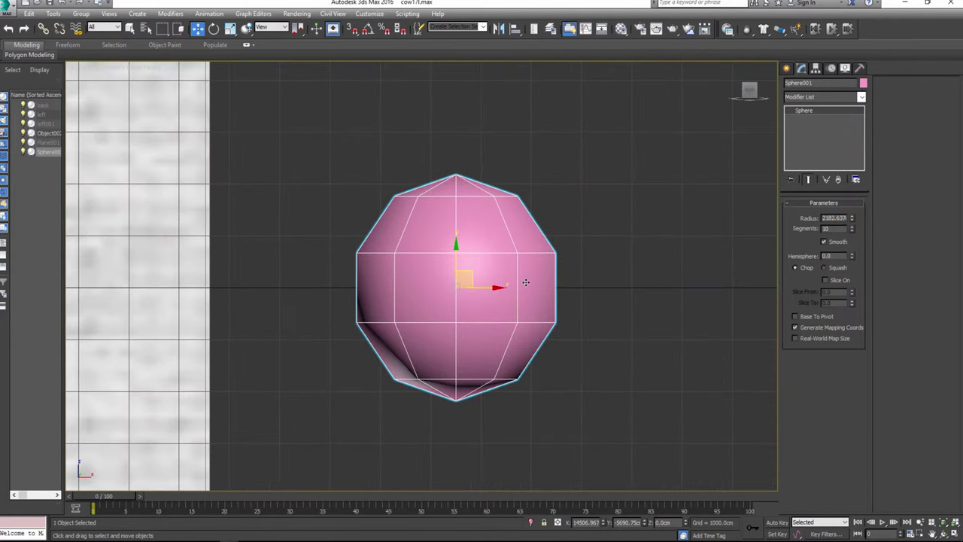
Step: Convert the sphere to editable poly, then raise and widen its middle and bottom edge loops
{"action": "right_click", "coordinate": [539, 255]}
{"action": "mouse_move", "coordinate": [583, 358]}
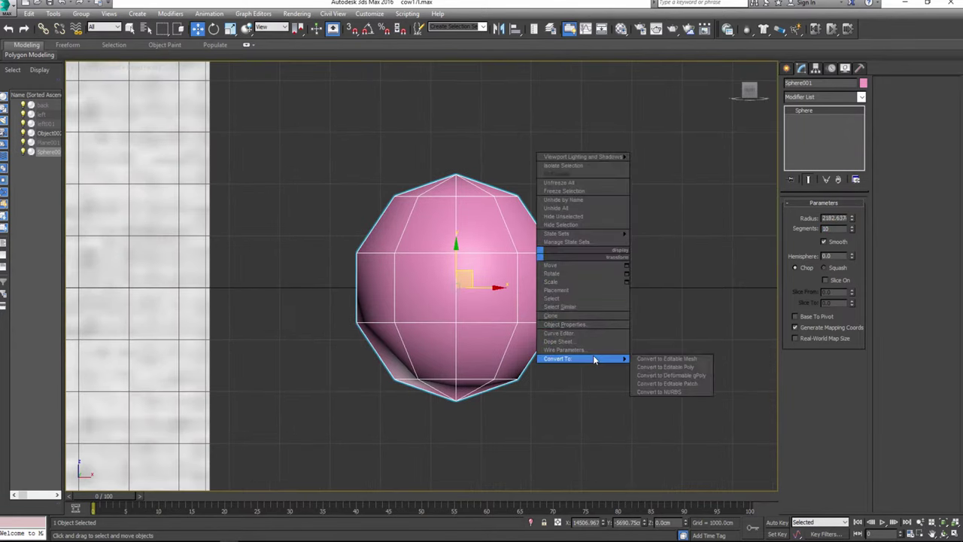
{"action": "left_click", "coordinate": [646, 369]}
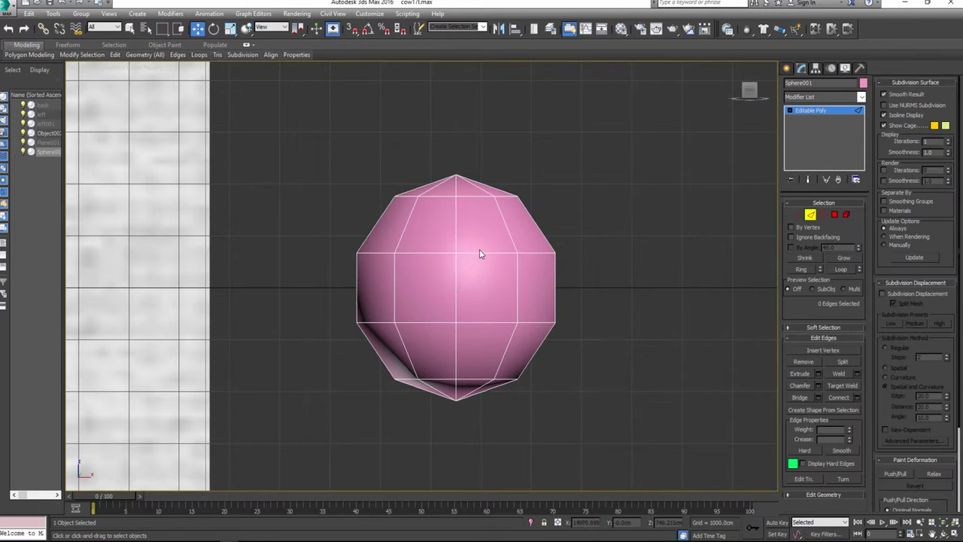
{"action": "left_click", "coordinate": [428, 322]}
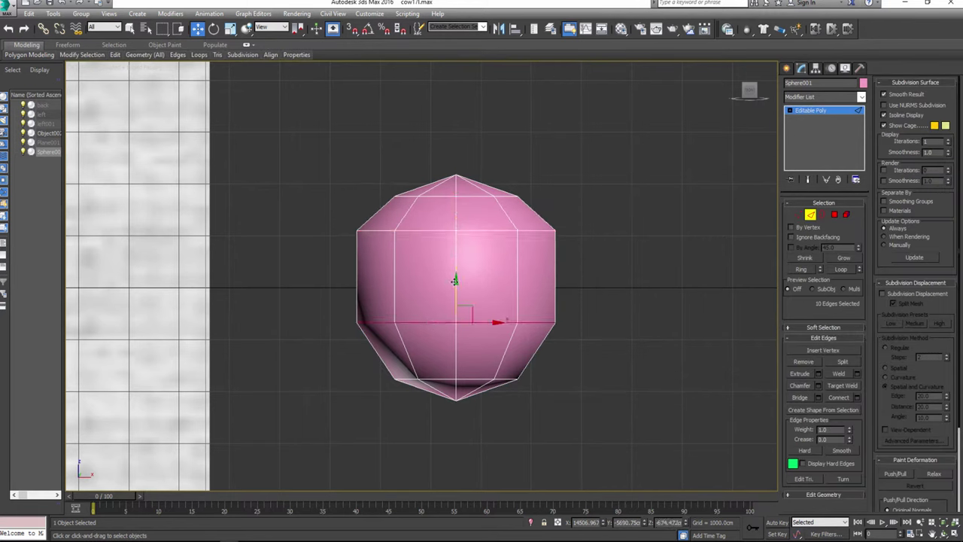
{"action": "mouse_move", "coordinate": [455, 280]}
{"action": "left_mouse_down"}
{"action": "mouse_move", "coordinate": [456, 232]}
{"action": "mouse_move", "coordinate": [459, 263]}
{"action": "left_mouse_up"}
{"action": "key", "text": "r"}
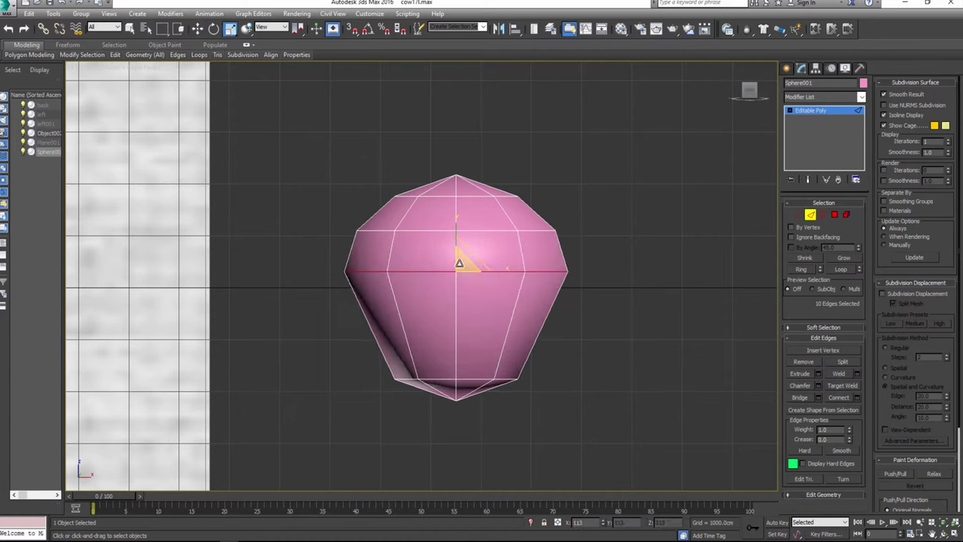
{"action": "double_click", "coordinate": [459, 380]}
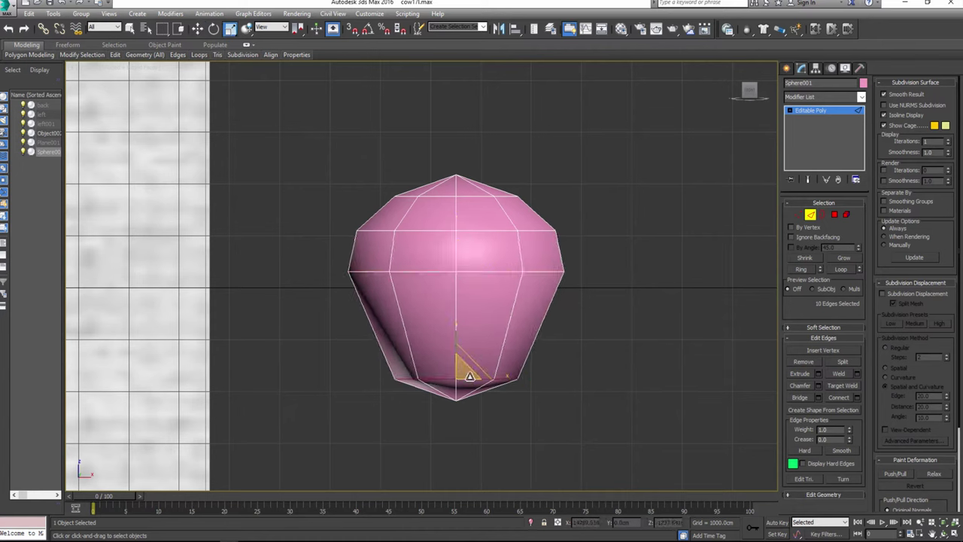
{"action": "left_click", "coordinate": [197, 28]}
{"action": "mouse_move", "coordinate": [449, 340]}
{"action": "left_mouse_down"}
{"action": "mouse_move", "coordinate": [449, 271]}
{"action": "mouse_move", "coordinate": [458, 268]}
{"action": "left_mouse_up"}
{"action": "left_click", "coordinate": [209, 13]}
{"action": "left_click", "coordinate": [226, 46]}
{"action": "left_click", "coordinate": [230, 29]}
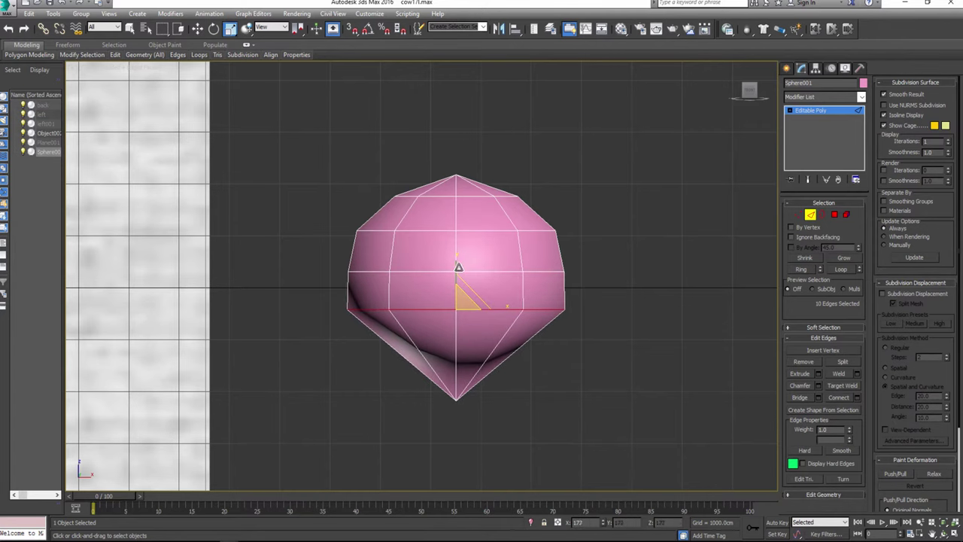
Step: Delete the sphere's lower-half polygons, leaving a dome
{"action": "left_click", "coordinate": [833, 216]}
{"action": "left_click_drag", "start_coordinate": [359, 455], "coordinate": [545, 332]}
{"action": "key", "text": "Delete"}
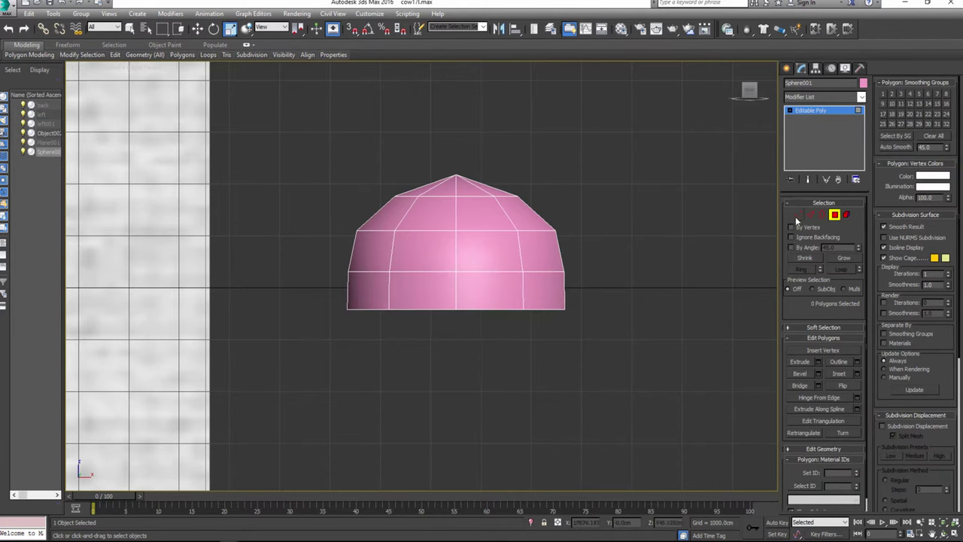
{"action": "left_click", "coordinate": [798, 216]}
{"action": "left_click", "coordinate": [455, 176]}
Step: Rotate the dome 90° to face sideways and move it toward the cow's eye
{"action": "key", "text": "w"}
{"action": "scroll", "coordinate": [448, 229], "scroll_direction": "down", "scroll_amount": 8}
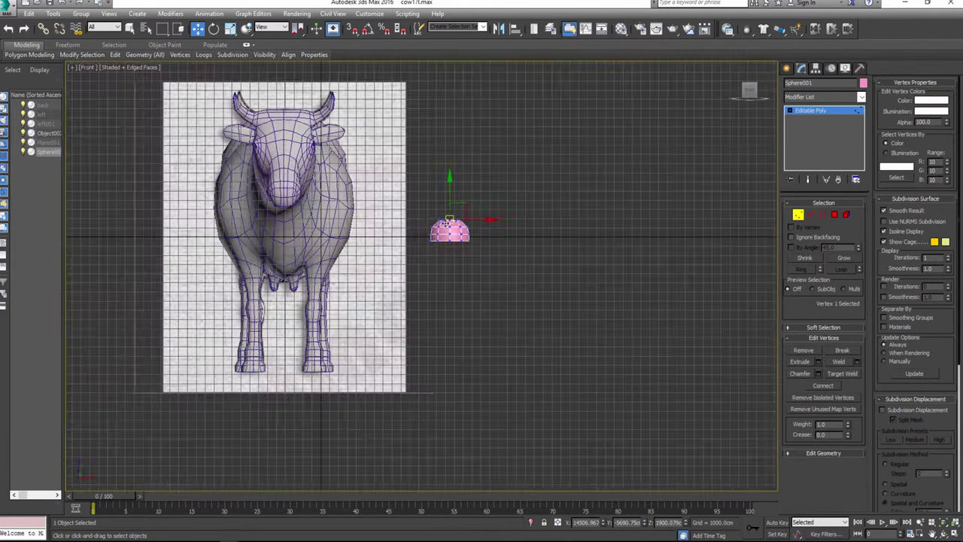
{"action": "left_click", "coordinate": [810, 110]}
{"action": "scroll", "coordinate": [450, 206], "scroll_direction": "up", "scroll_amount": 3}
{"action": "key", "text": "e"}
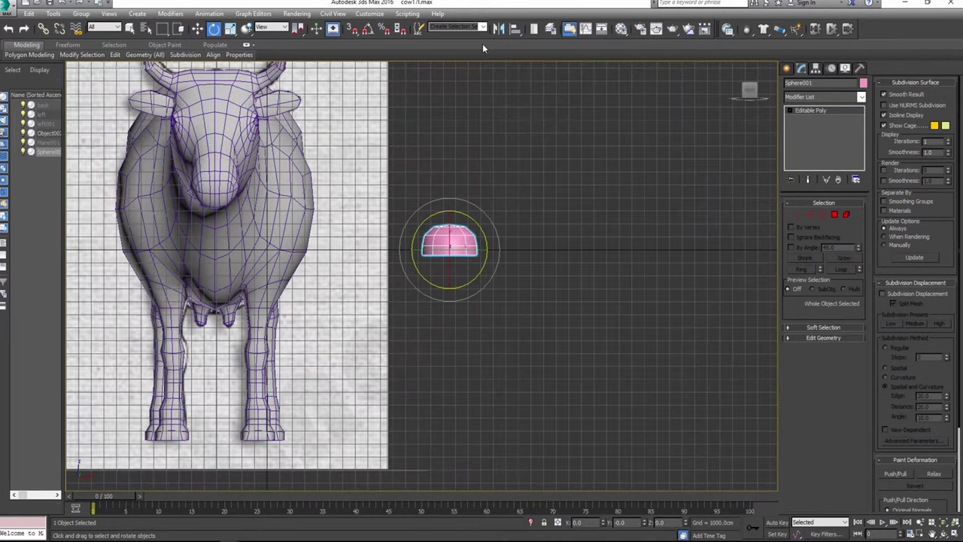
{"action": "left_click_drag", "start_coordinate": [449, 213], "coordinate": [489, 226]}
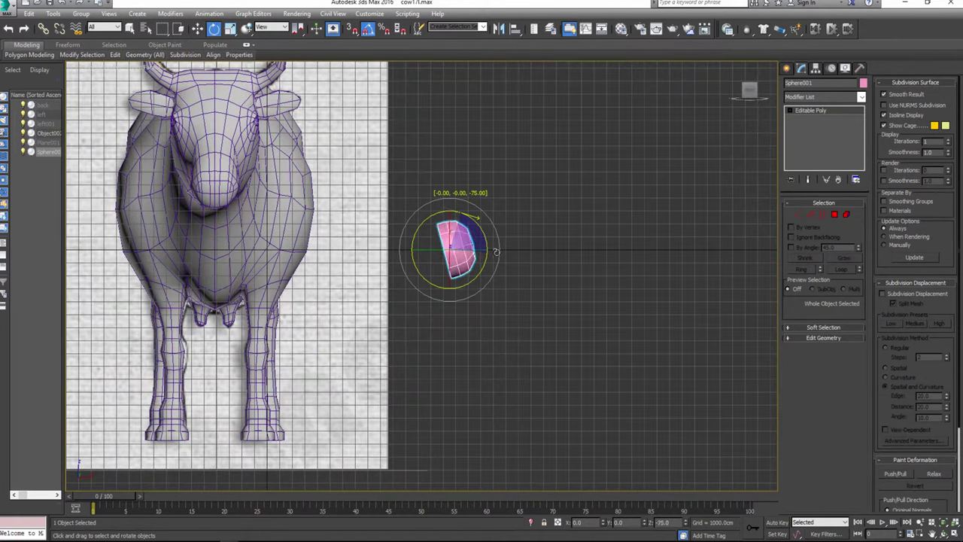
{"action": "left_click", "coordinate": [197, 29]}
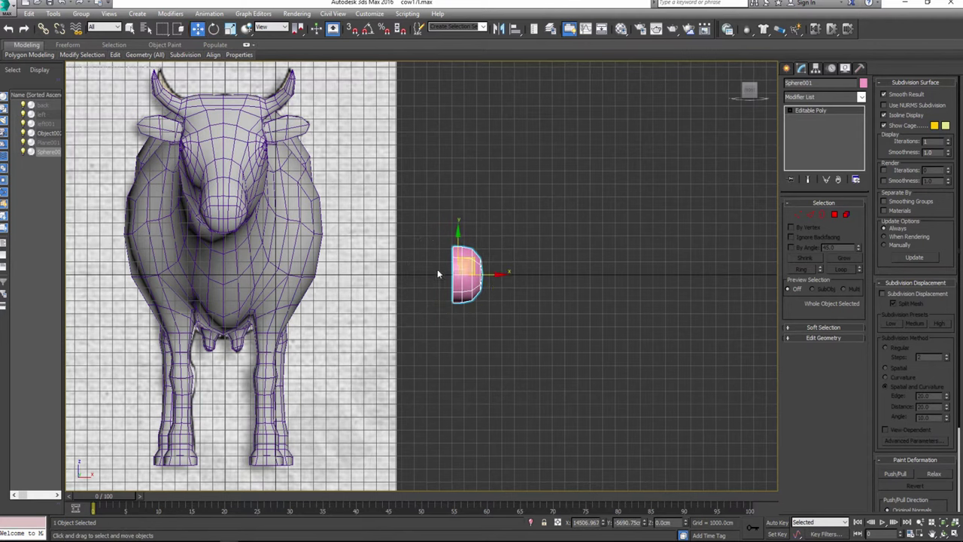
{"action": "left_click_drag", "start_coordinate": [461, 263], "coordinate": [298, 156]}
Step: Shrink the dome to eyeball size in the side view and place it on the eye
{"action": "key", "text": "alt+w"}
{"action": "key", "text": "alt+w"}
{"action": "key", "text": "r"}
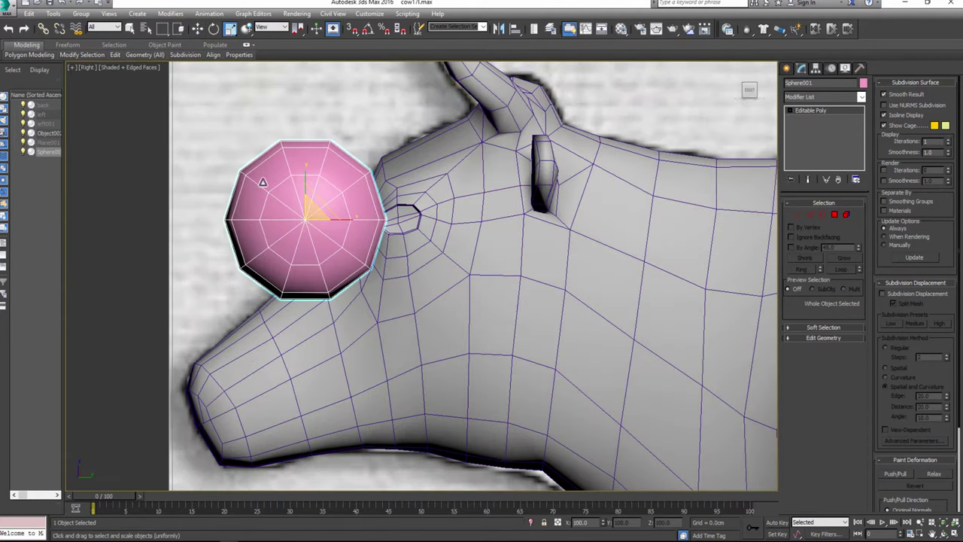
{"action": "mouse_move", "coordinate": [259, 183]}
{"action": "left_mouse_down"}
{"action": "mouse_move", "coordinate": [295, 303]}
{"action": "mouse_move", "coordinate": [272, 368]}
{"action": "left_mouse_up"}
{"action": "key", "text": "w"}
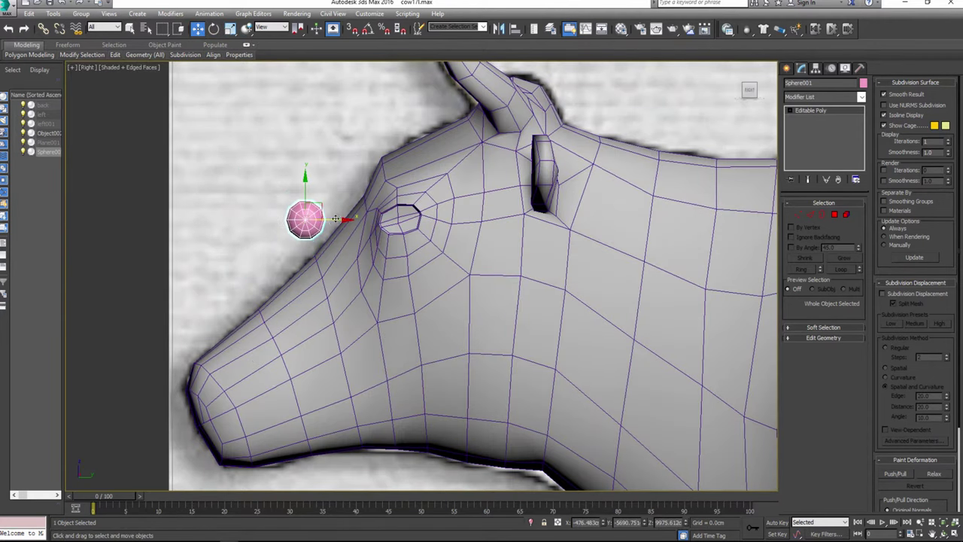
{"action": "left_click_drag", "start_coordinate": [307, 219], "coordinate": [398, 220]}
Step: Push the eyeball left into the eye socket and check its fit in Perspective
{"action": "key", "text": "alt+w"}
{"action": "key", "text": "alt+w"}
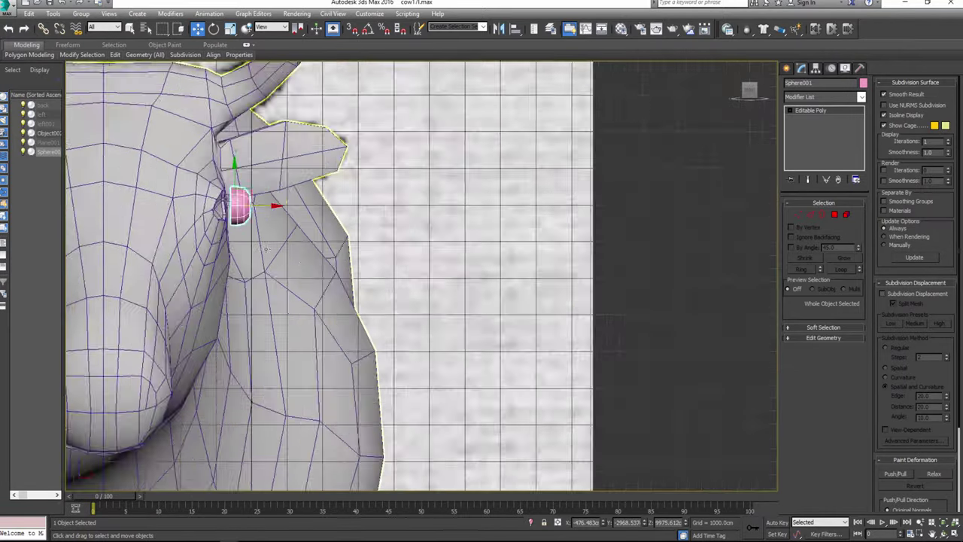
{"action": "scroll", "coordinate": [320, 254], "scroll_direction": "up", "scroll_amount": 3}
{"action": "left_click_drag", "start_coordinate": [333, 231], "coordinate": [285, 230]}
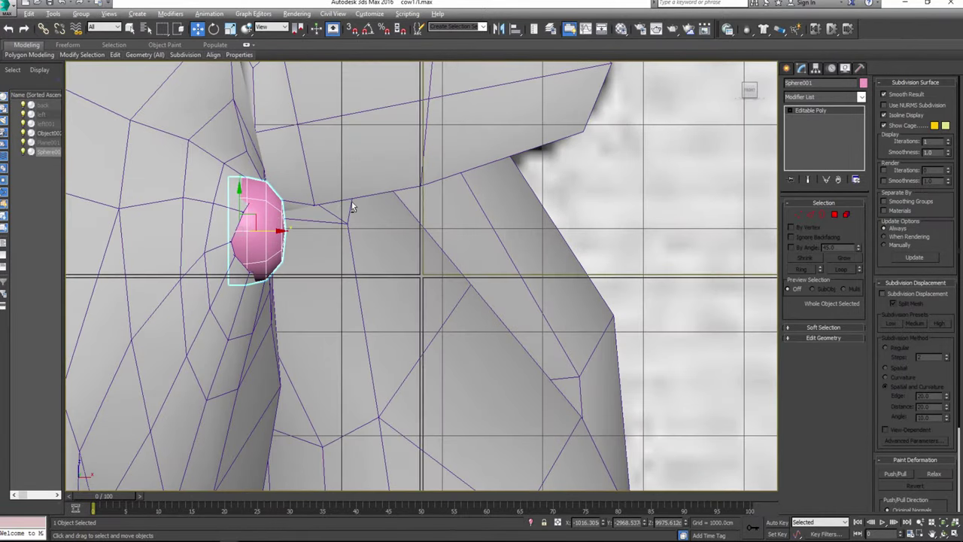
{"action": "key", "text": "alt+w"}
{"action": "key", "text": "alt+w"}
{"action": "scroll", "coordinate": [472, 285], "scroll_direction": "up", "scroll_amount": 5}
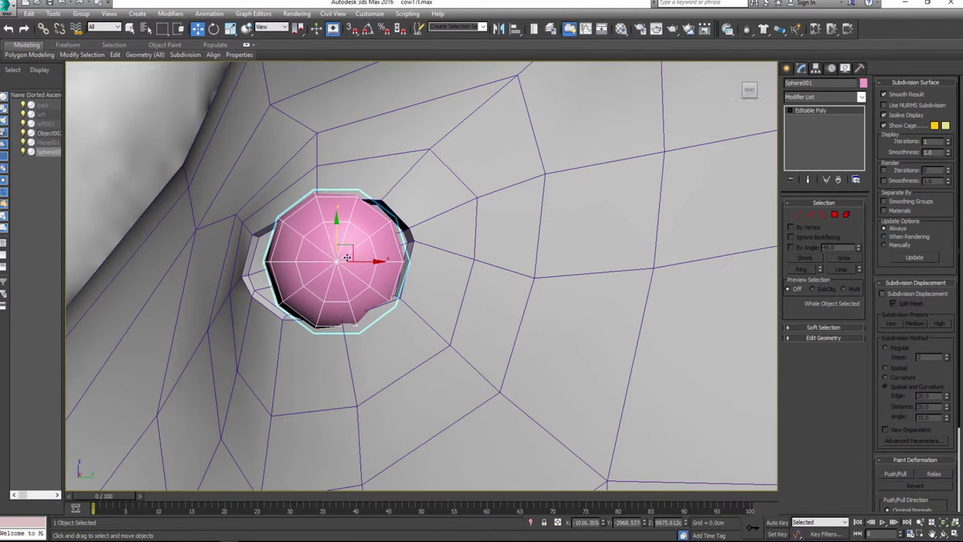
{"action": "left_click_drag", "start_coordinate": [377, 261], "coordinate": [326, 285]}
{"action": "key", "text": "alt+w"}
{"action": "key", "text": "alt+w"}
{"action": "scroll", "coordinate": [334, 310], "scroll_direction": "up", "scroll_amount": 3}
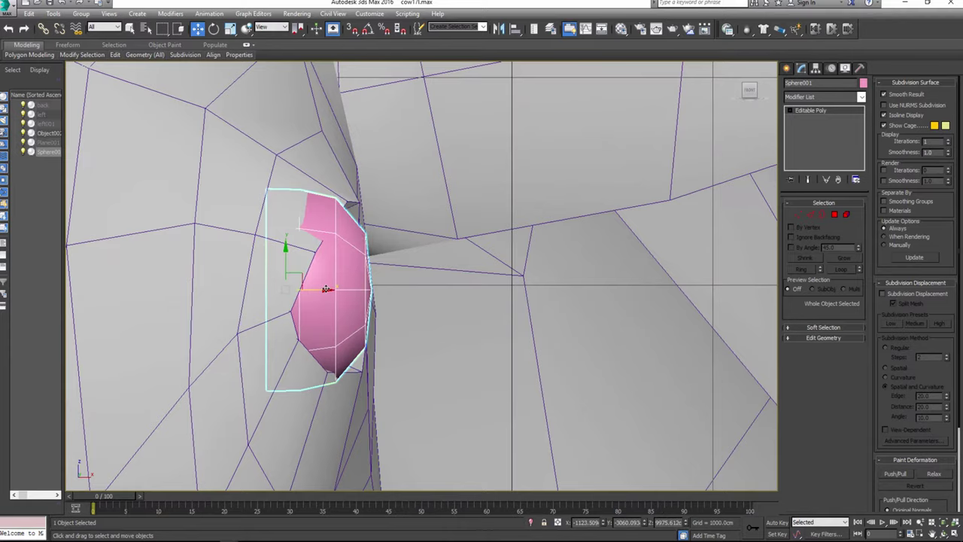
{"action": "key", "text": "alt+w"}
{"action": "key", "text": "alt+w"}
{"action": "middle_click_drag", "start_coordinate": [200, 277], "coordinate": [301, 260], "text": "alt"}
{"action": "scroll", "coordinate": [301, 260], "scroll_direction": "up", "scroll_amount": 3}
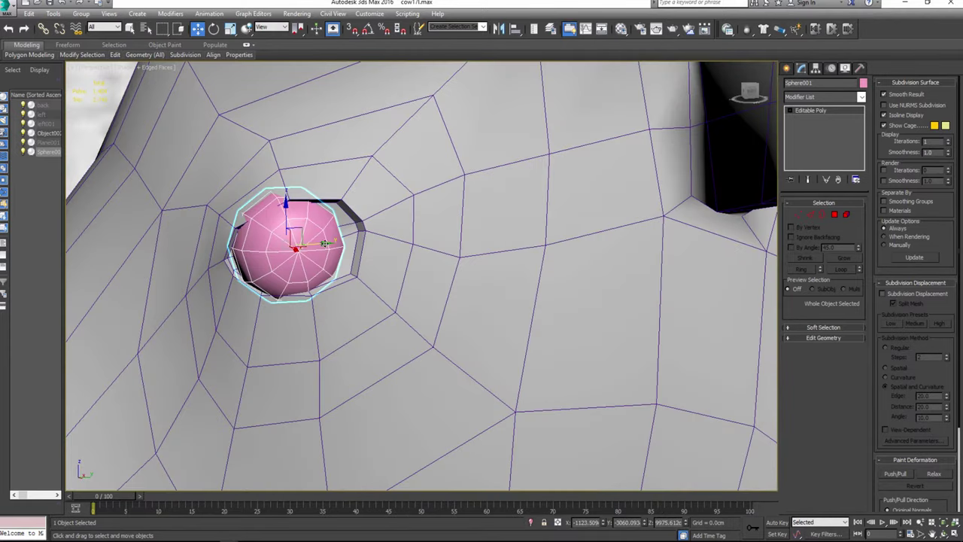
{"action": "mouse_move", "coordinate": [406, 259]}
{"action": "middle_mouse_down", "text": "alt"}
{"action": "mouse_move", "coordinate": [418, 257]}
{"action": "mouse_move", "coordinate": [346, 261]}
{"action": "middle_mouse_up", "text": "alt"}
Step: Freeze the eyeball sphere in place, keeping frozen objects in their own colour
{"action": "key", "text": "e"}
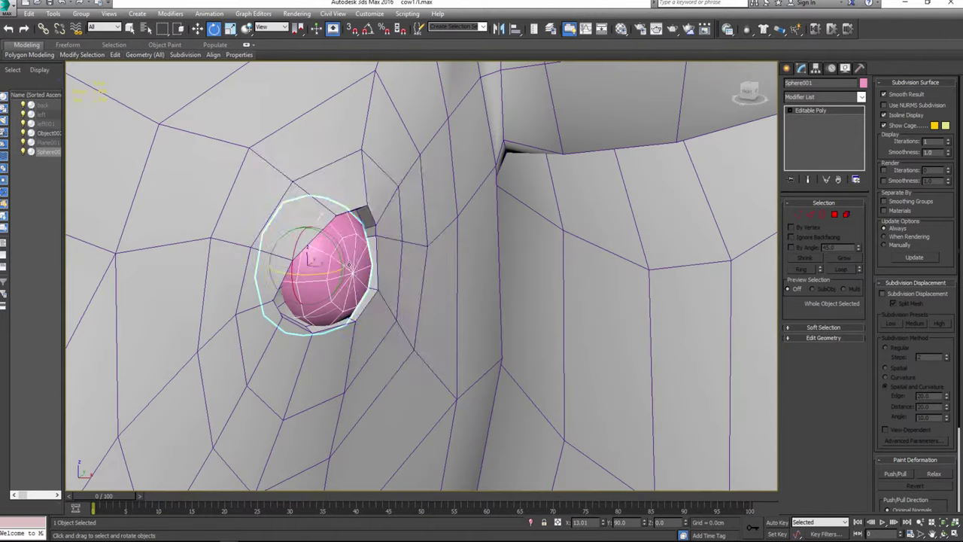
{"action": "right_click", "coordinate": [345, 261]}
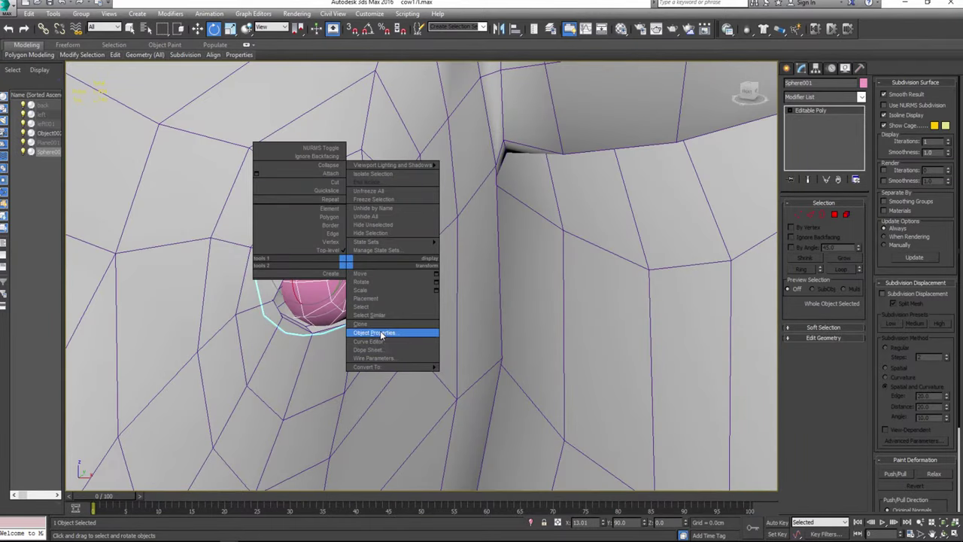
{"action": "left_click", "coordinate": [374, 332]}
{"action": "left_click", "coordinate": [391, 347]}
{"action": "left_click", "coordinate": [512, 418]}
{"action": "right_click", "coordinate": [344, 292]}
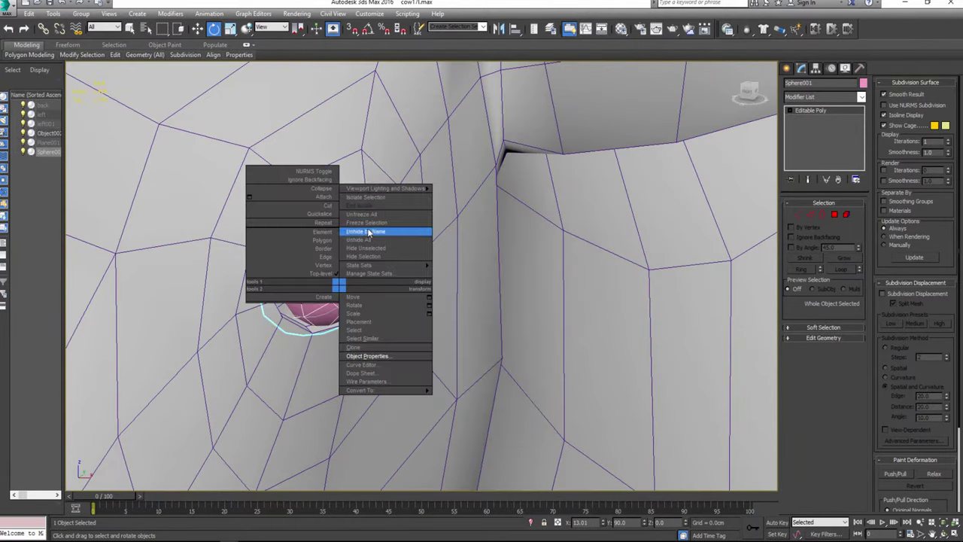
{"action": "left_click", "coordinate": [376, 230]}
Step: Connect a new edge loop through the edge ring around the eye socket and push it outward
{"action": "left_click", "coordinate": [282, 245]}
{"action": "left_click", "coordinate": [809, 118]}
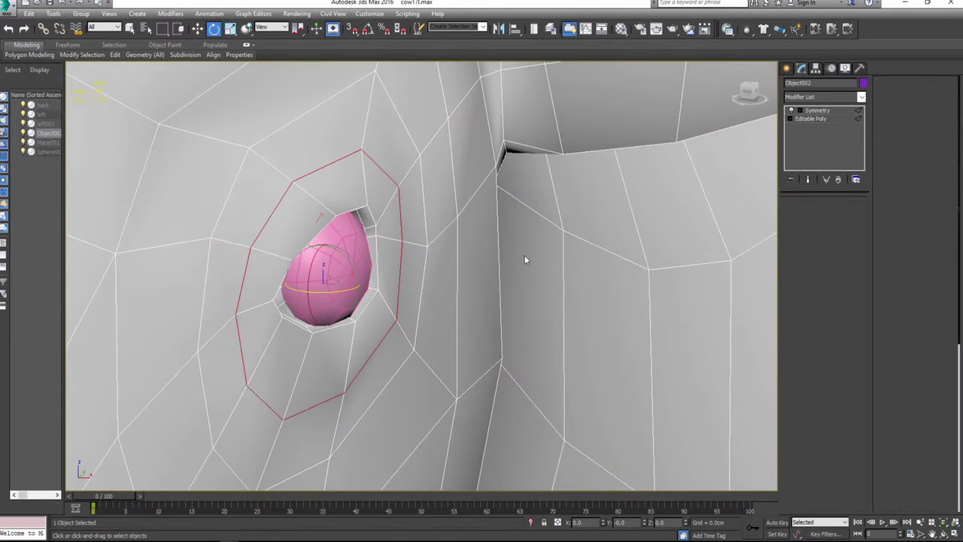
{"action": "left_click", "coordinate": [365, 184]}
{"action": "key", "text": "alt+r"}
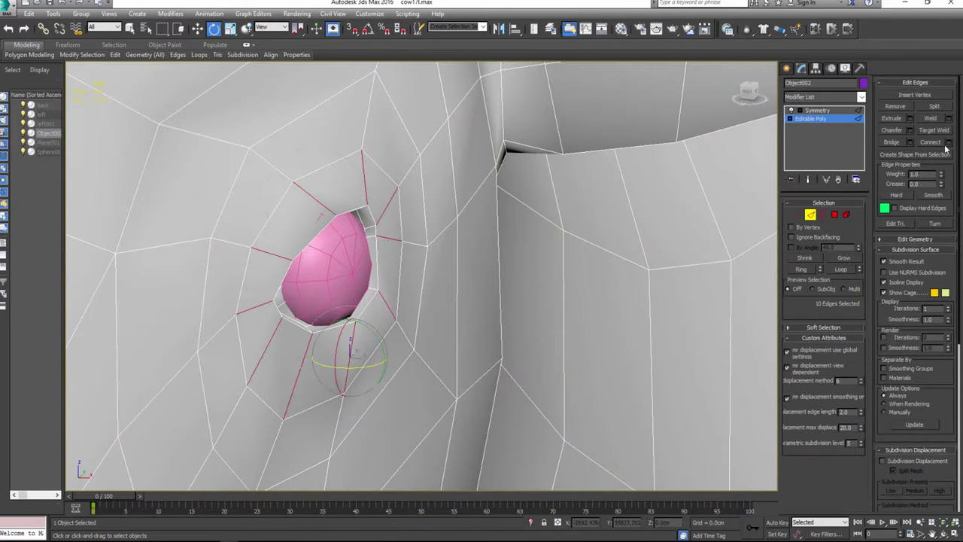
{"action": "left_click", "coordinate": [948, 143]}
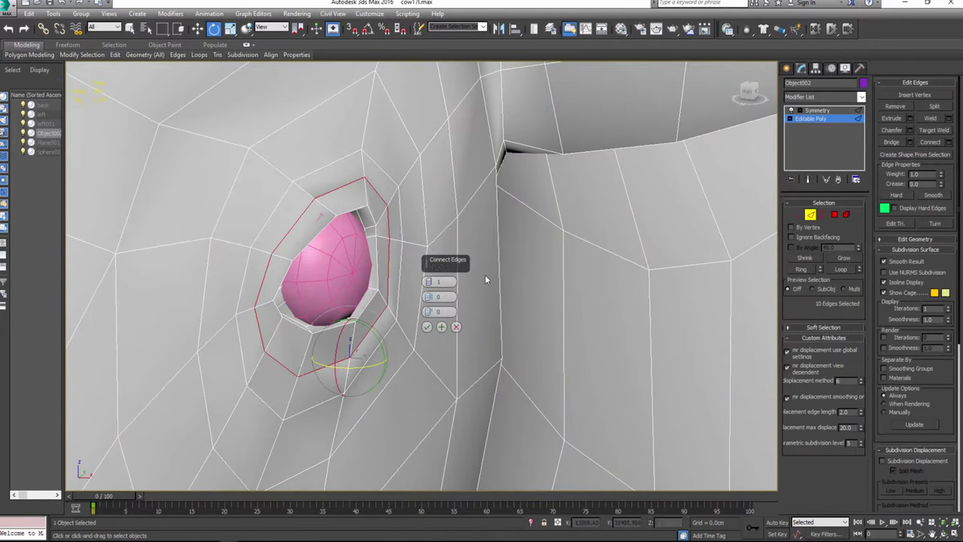
{"action": "left_click", "coordinate": [424, 327]}
{"action": "middle_click_drag", "start_coordinate": [331, 255], "coordinate": [364, 264], "text": "alt"}
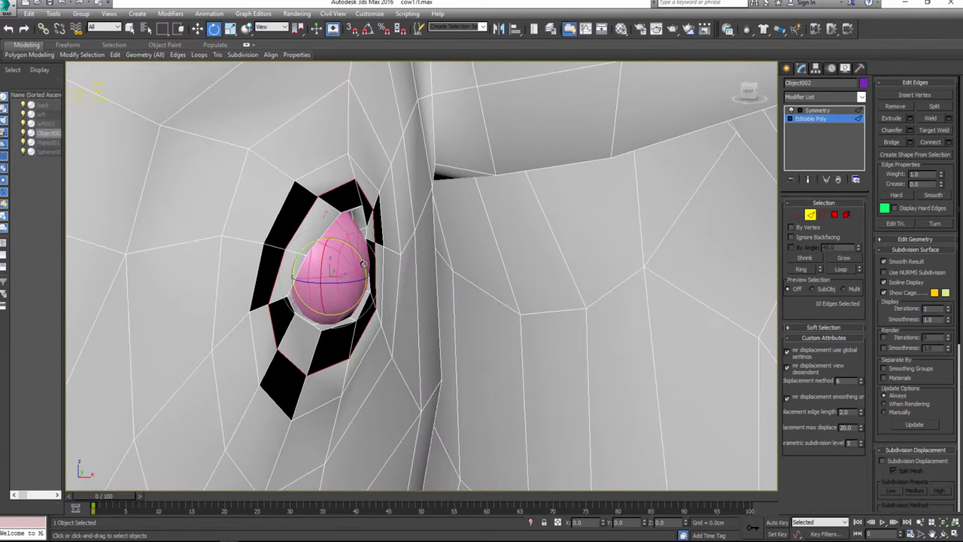
{"action": "left_click_drag", "start_coordinate": [364, 264], "coordinate": [352, 259]}
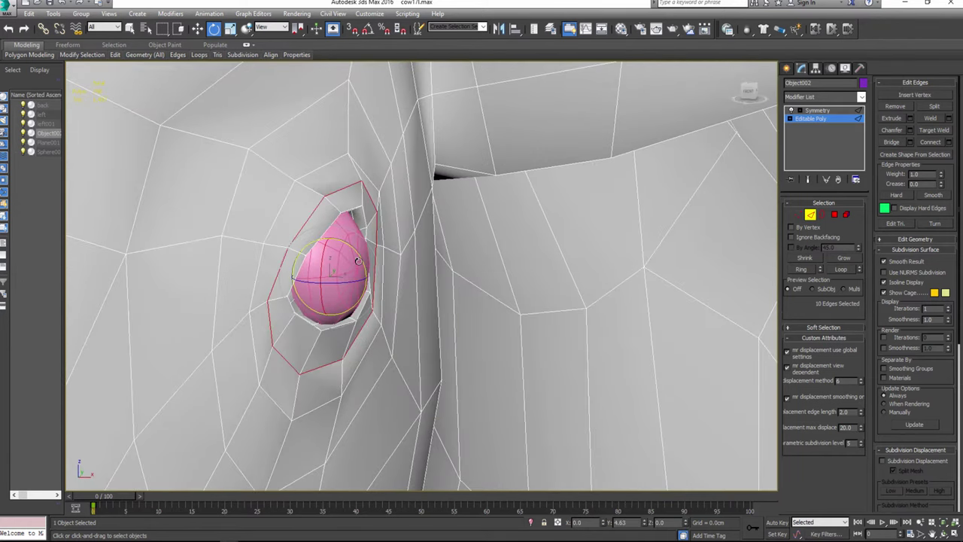
{"action": "left_click", "coordinate": [348, 211]}
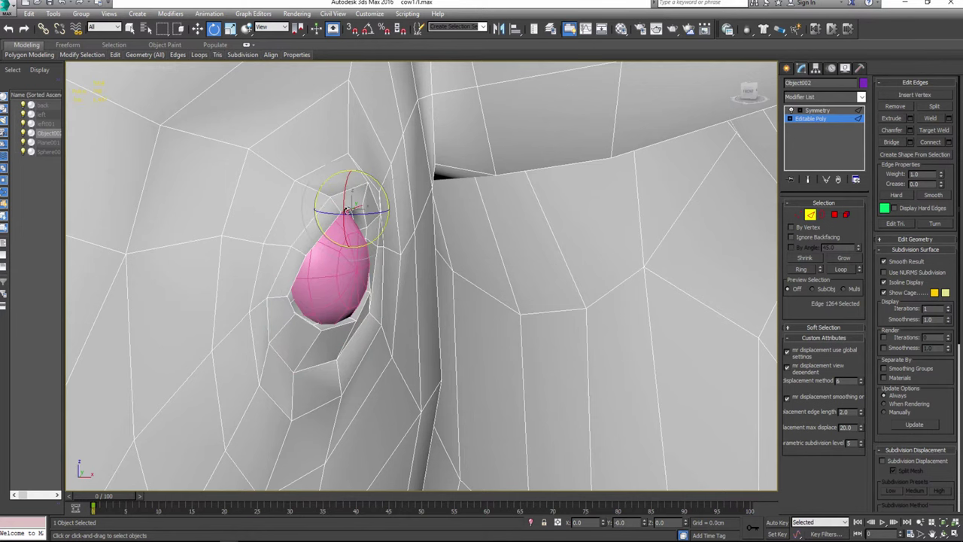
{"action": "middle_click_drag", "start_coordinate": [348, 211], "coordinate": [410, 241], "text": "alt"}
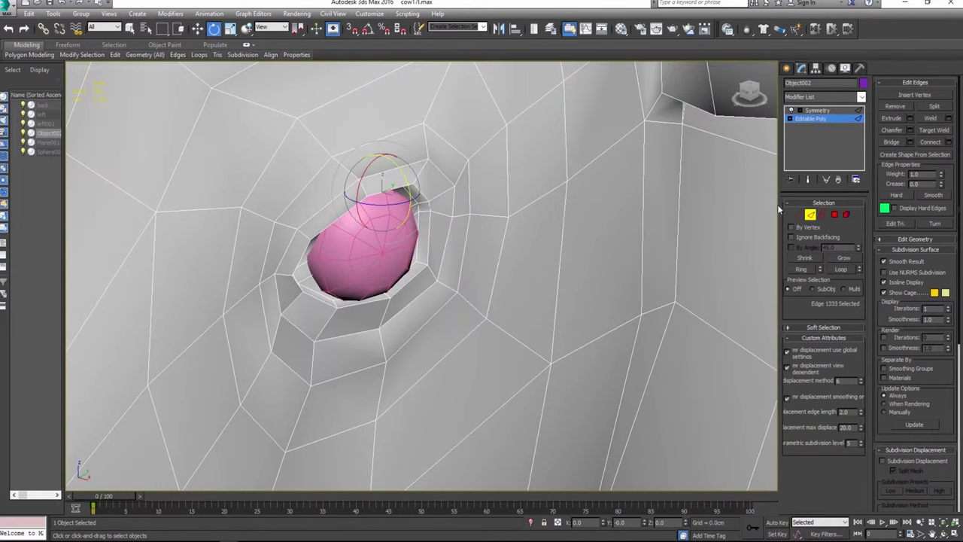
Step: Select several vertices on the eye-socket rim around the pink eyeball
{"action": "left_click", "coordinate": [797, 215]}
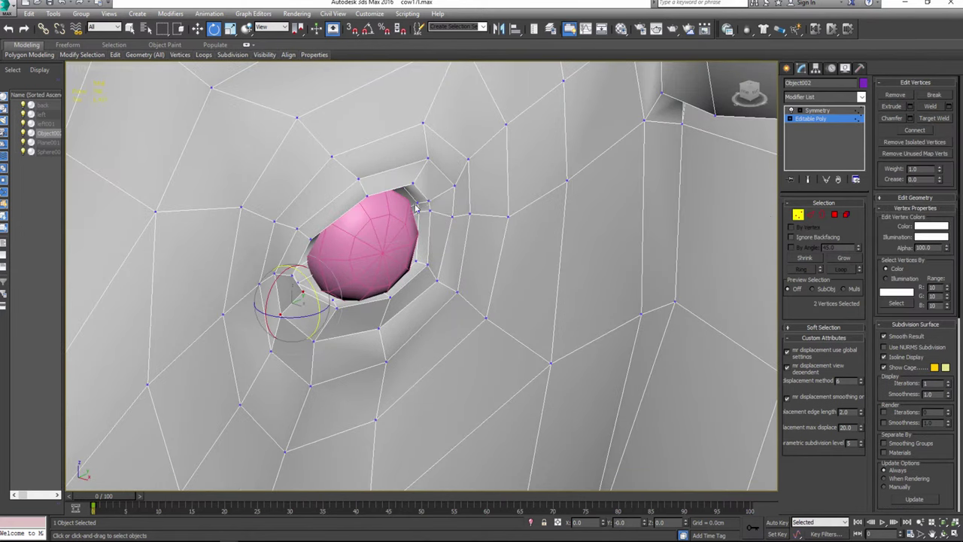
{"action": "left_click", "coordinate": [419, 197]}
{"action": "left_click", "coordinate": [198, 28]}
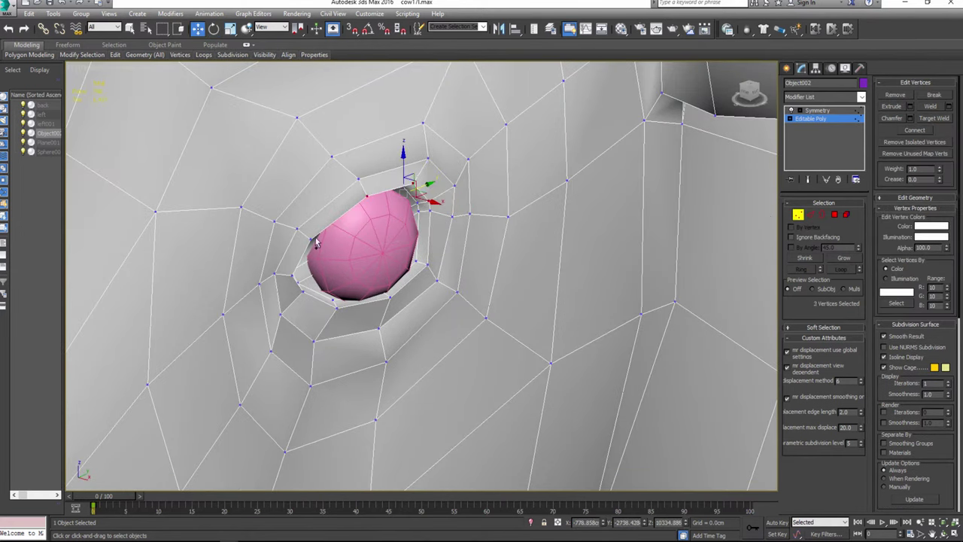
{"action": "left_click", "coordinate": [295, 277], "text": "ctrl"}
{"action": "mouse_move", "coordinate": [295, 277]}
{"action": "middle_mouse_down", "text": "alt"}
{"action": "mouse_move", "coordinate": [401, 231]}
{"action": "mouse_move", "coordinate": [389, 215]}
{"action": "mouse_move", "coordinate": [443, 194]}
{"action": "mouse_move", "coordinate": [420, 204]}
{"action": "middle_mouse_up", "text": "alt"}
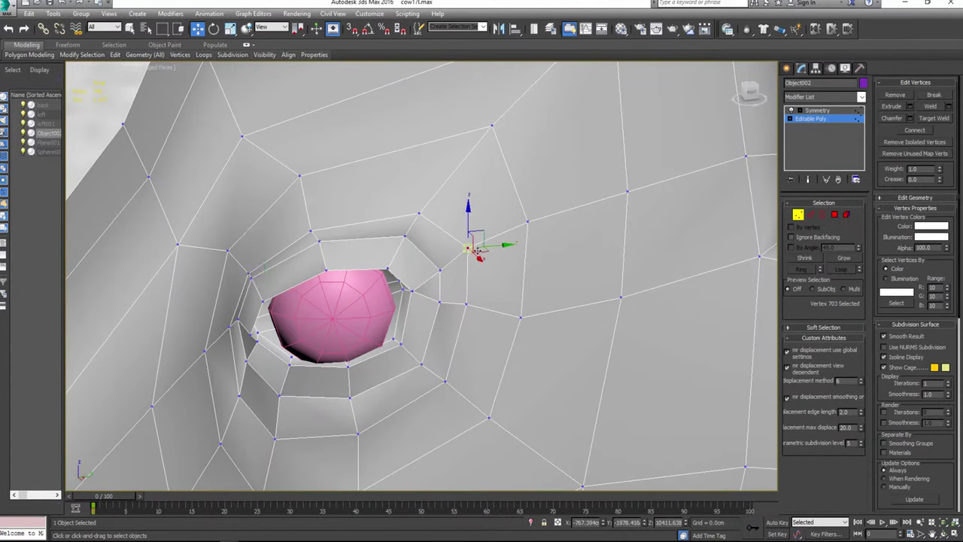
Step: Orbit around the head to check the socket vertices wrap snugly around the eyeball
{"action": "middle_click_drag", "start_coordinate": [476, 251], "coordinate": [509, 246], "text": "alt"}
{"action": "mouse_move", "coordinate": [421, 288]}
{"action": "middle_mouse_down", "text": "alt"}
{"action": "mouse_move", "coordinate": [404, 219]}
{"action": "mouse_move", "coordinate": [481, 184]}
{"action": "mouse_move", "coordinate": [472, 207]}
{"action": "mouse_move", "coordinate": [468, 166]}
{"action": "mouse_move", "coordinate": [475, 217]}
{"action": "mouse_move", "coordinate": [478, 187]}
{"action": "mouse_move", "coordinate": [575, 295]}
{"action": "middle_mouse_up", "text": "alt"}
{"action": "key", "text": "alt+w"}
{"action": "key", "text": "alt+w"}
{"action": "scroll", "coordinate": [482, 196], "scroll_direction": "down", "scroll_amount": 3}
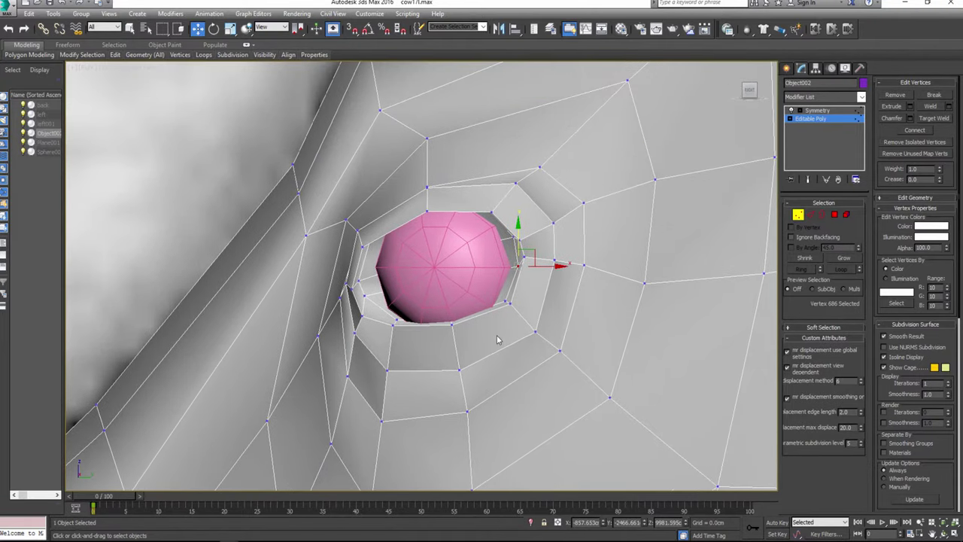
{"action": "mouse_move", "coordinate": [497, 340]}
{"action": "middle_mouse_down", "text": "alt"}
{"action": "mouse_move", "coordinate": [518, 298]}
{"action": "mouse_move", "coordinate": [417, 258]}
{"action": "middle_mouse_up", "text": "alt"}
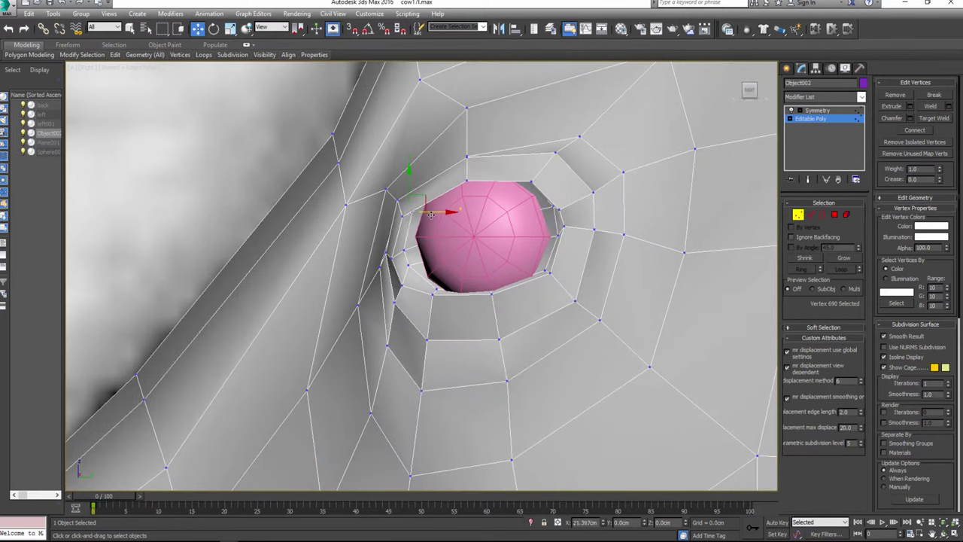
{"action": "middle_click_drag", "start_coordinate": [425, 214], "coordinate": [414, 238], "text": "alt"}
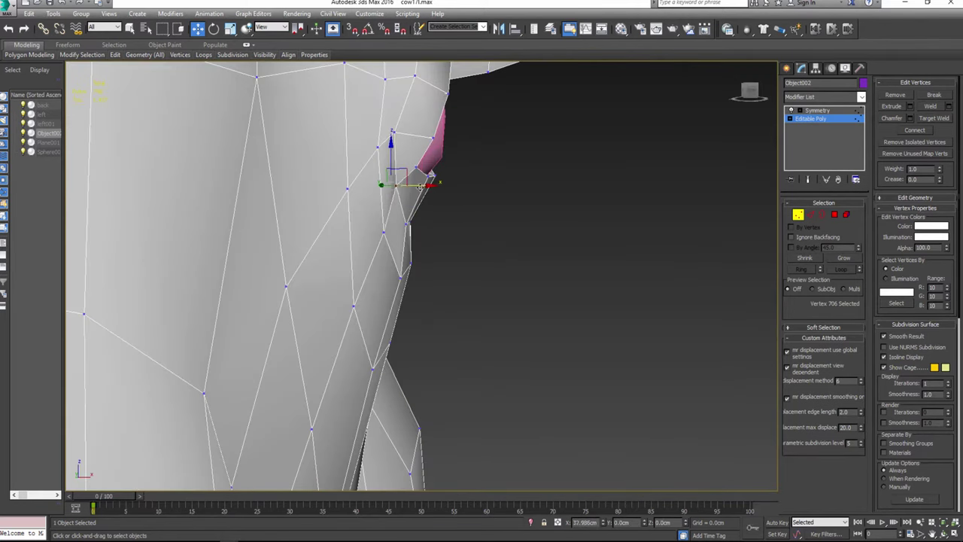
{"action": "middle_click_drag", "start_coordinate": [453, 210], "coordinate": [385, 205], "text": "alt"}
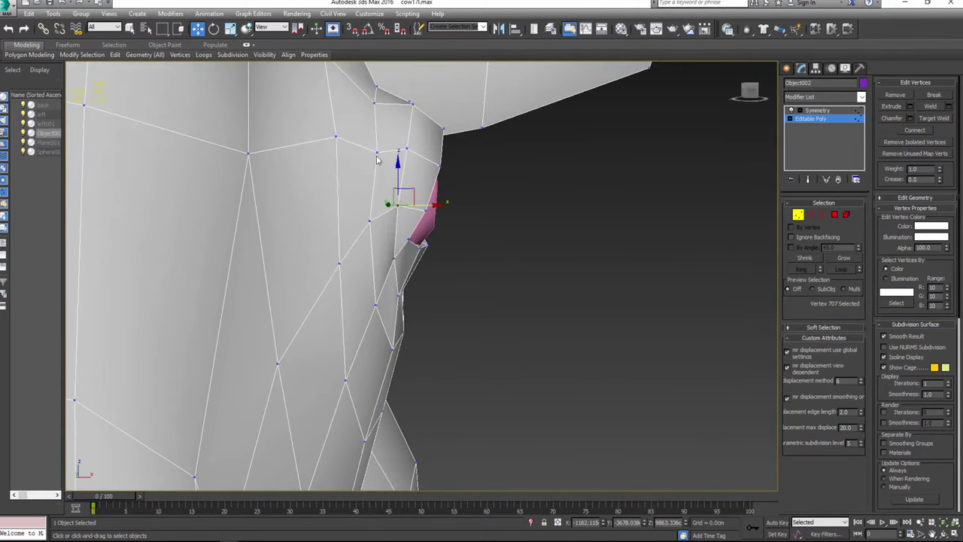
{"action": "mouse_move", "coordinate": [392, 149]}
{"action": "middle_mouse_down", "text": "alt"}
{"action": "mouse_move", "coordinate": [357, 170]}
{"action": "mouse_move", "coordinate": [371, 176]}
{"action": "middle_mouse_up", "text": "alt"}
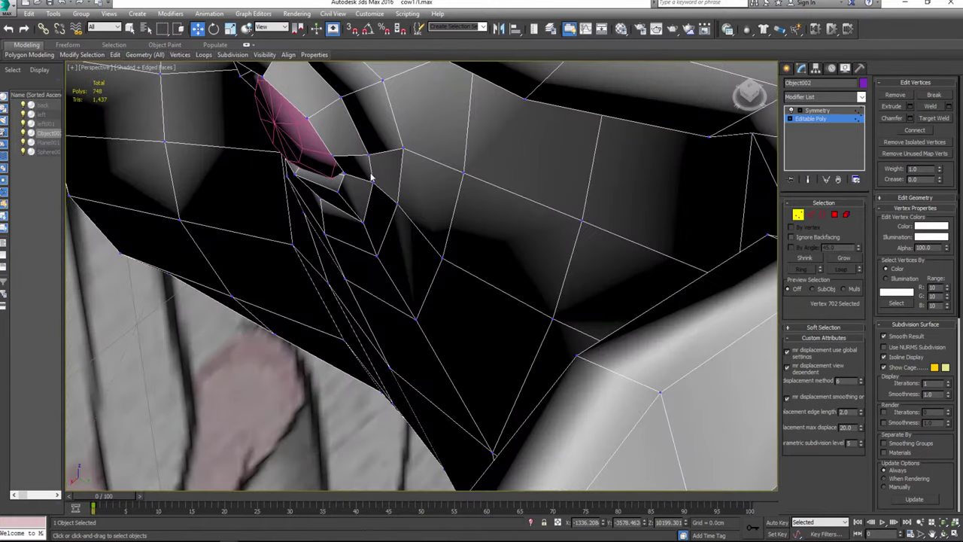
{"action": "mouse_move", "coordinate": [351, 210]}
{"action": "middle_mouse_down", "text": "alt"}
{"action": "mouse_move", "coordinate": [462, 165]}
{"action": "mouse_move", "coordinate": [378, 206]}
{"action": "mouse_move", "coordinate": [408, 222]}
{"action": "mouse_move", "coordinate": [430, 183]}
{"action": "mouse_move", "coordinate": [431, 257]}
{"action": "middle_mouse_up", "text": "alt"}
Step: Grow the eye polygon selection, apply Edit Normals, and collapse it into the Editable Poly
{"action": "key", "text": "4"}
{"action": "key", "text": "ctrl+Page_Up"}
{"action": "key", "text": "ctrl+Page_Up"}
{"action": "key", "text": "ctrl+Page_Up"}
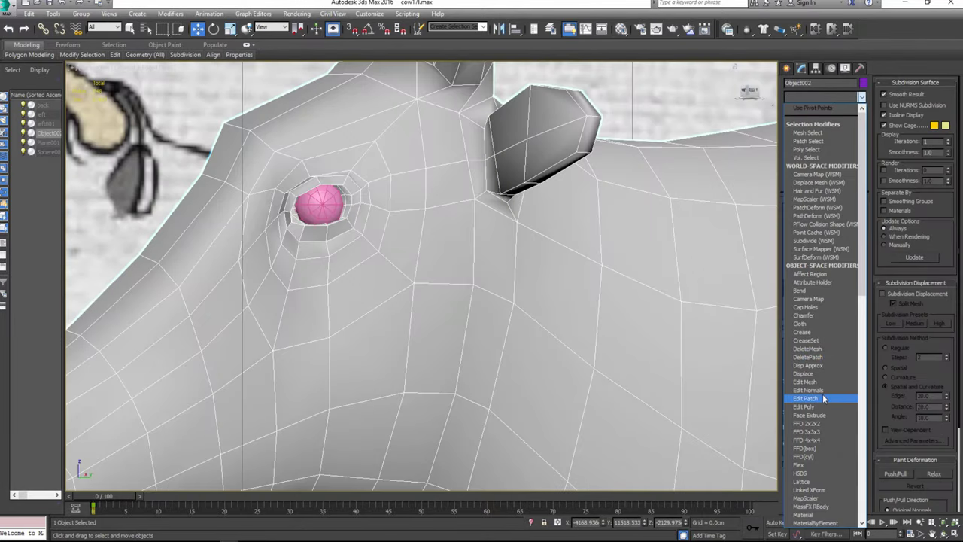
{"action": "left_click", "coordinate": [813, 390]}
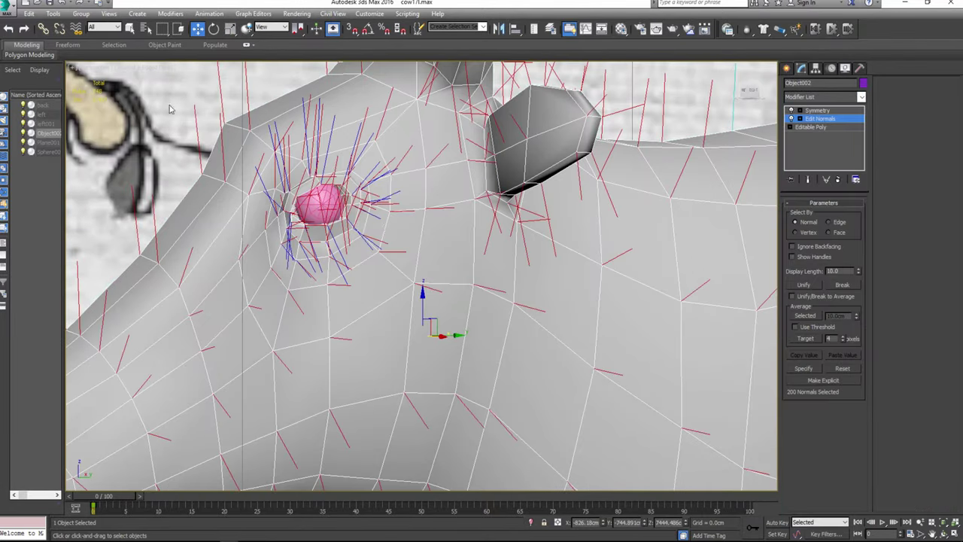
{"action": "right_click", "coordinate": [819, 119]}
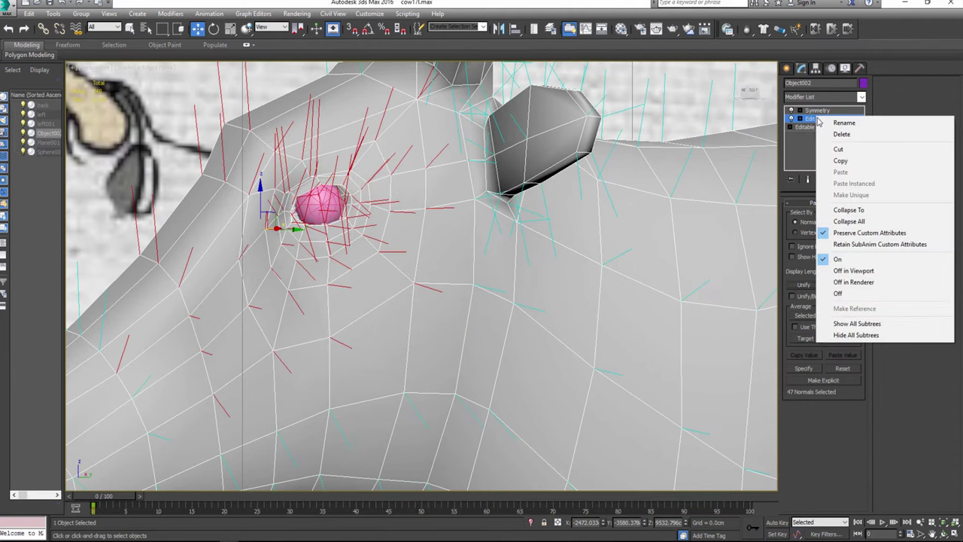
{"action": "left_click", "coordinate": [854, 204]}
{"action": "left_click", "coordinate": [560, 320]}
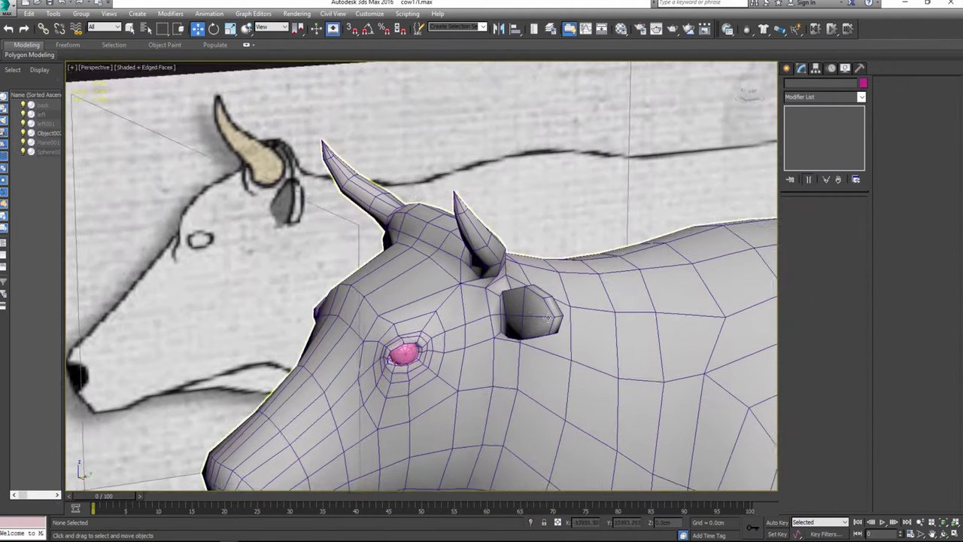
{"action": "left_click", "coordinate": [799, 119]}
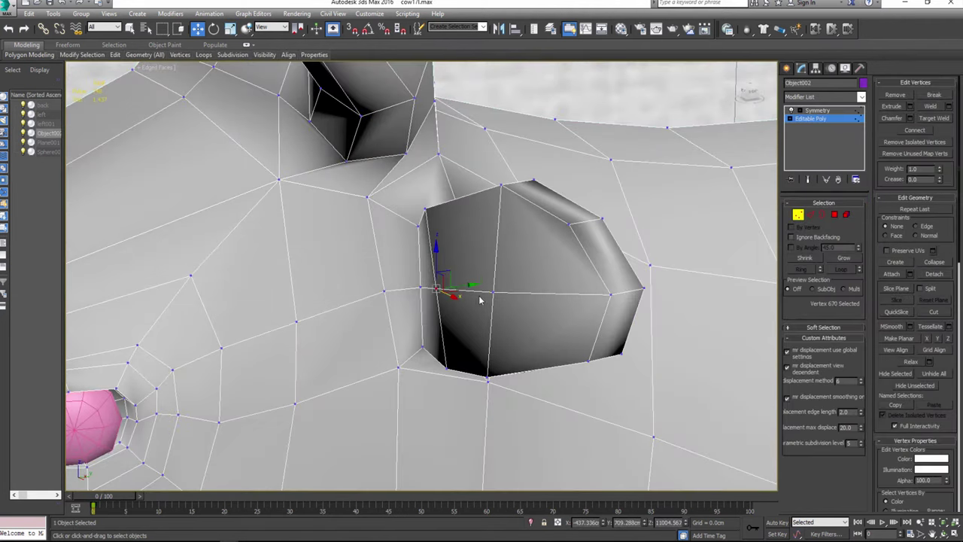
Step: Move the ear's edge vertices outward along X into a longer, flatter lobe
{"action": "mouse_move", "coordinate": [479, 300]}
{"action": "middle_mouse_down", "text": "alt"}
{"action": "mouse_move", "coordinate": [505, 306]}
{"action": "mouse_move", "coordinate": [400, 220]}
{"action": "middle_mouse_up", "text": "alt"}
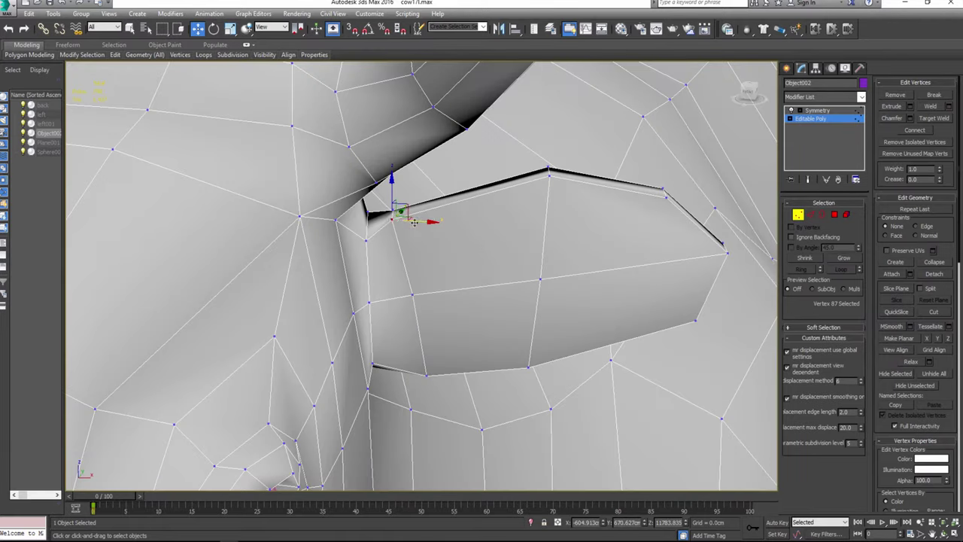
{"action": "left_click_drag", "start_coordinate": [414, 222], "coordinate": [402, 216]}
{"action": "middle_click_drag", "start_coordinate": [426, 214], "coordinate": [407, 357], "text": "alt"}
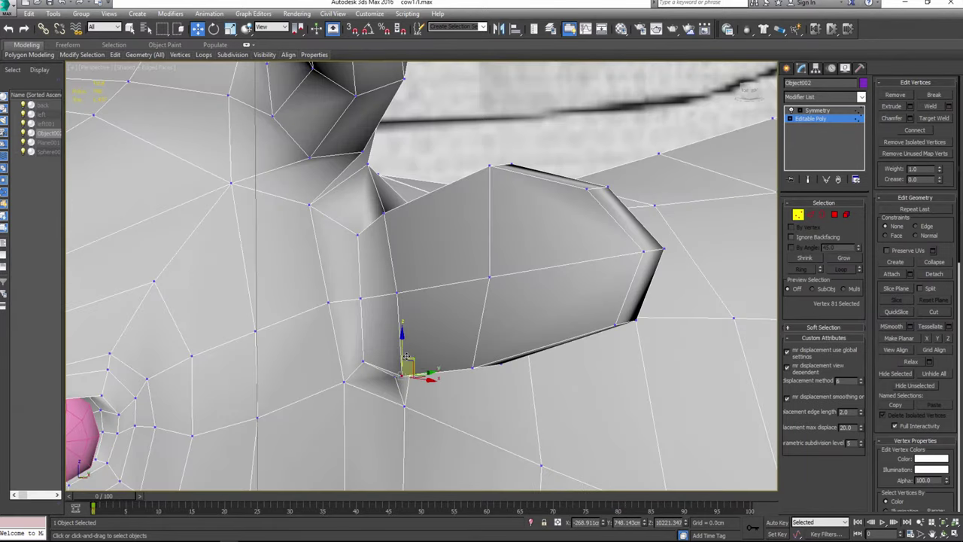
{"action": "left_click", "coordinate": [467, 369]}
{"action": "mouse_move", "coordinate": [467, 370]}
{"action": "middle_mouse_down", "text": "alt"}
{"action": "mouse_move", "coordinate": [500, 327]}
{"action": "mouse_move", "coordinate": [359, 308]}
{"action": "mouse_move", "coordinate": [414, 318]}
{"action": "mouse_move", "coordinate": [410, 226]}
{"action": "middle_mouse_up", "text": "alt"}
{"action": "left_click", "coordinate": [407, 172]}
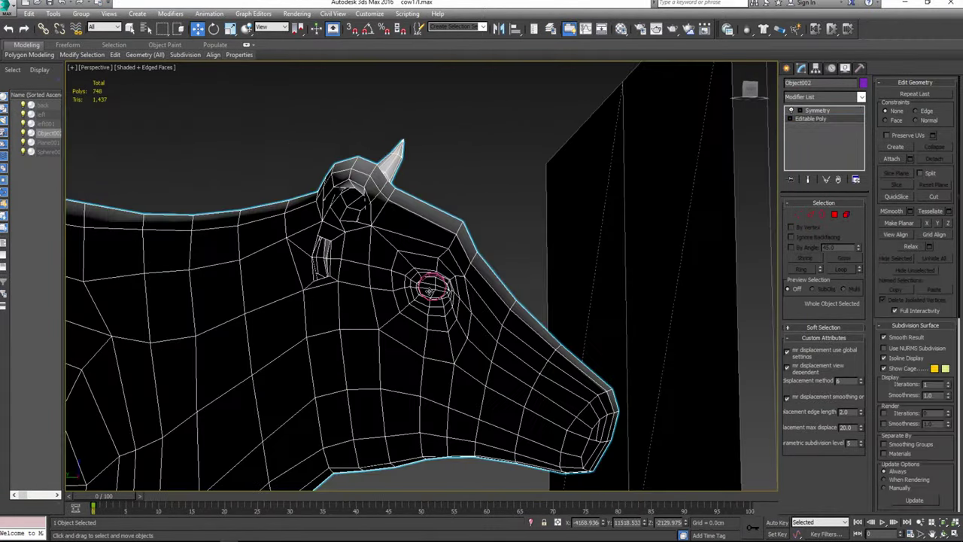
Step: Delete the six cap polygons at the back of the eye socket (748 to 742)
{"action": "scroll", "coordinate": [444, 282], "scroll_direction": "up", "scroll_amount": 10}
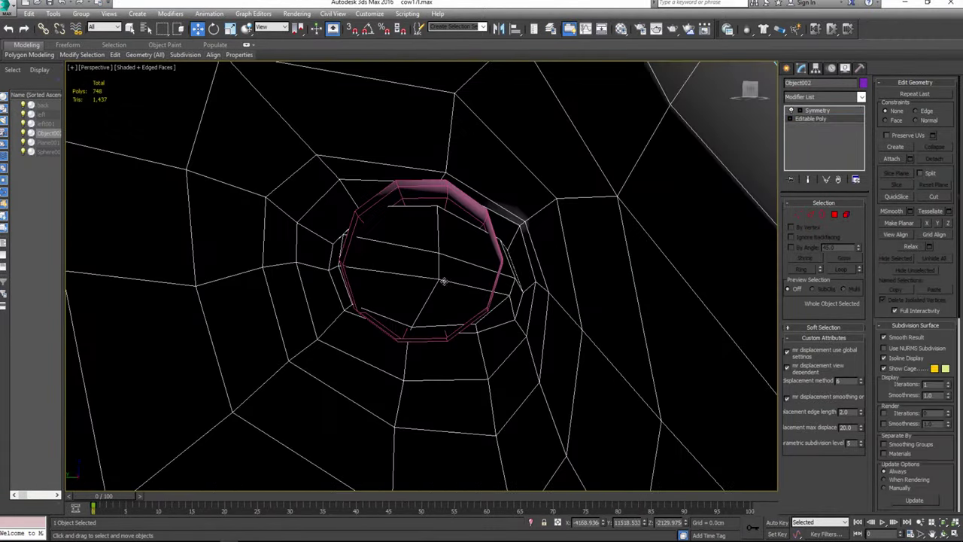
{"action": "left_click", "coordinate": [834, 214]}
{"action": "mouse_move", "coordinate": [421, 301]}
{"action": "left_mouse_down"}
{"action": "mouse_move", "coordinate": [376, 271]}
{"action": "mouse_move", "coordinate": [422, 241]}
{"action": "mouse_move", "coordinate": [463, 243]}
{"action": "left_mouse_up"}
{"action": "key", "text": "Delete"}
{"action": "mouse_move", "coordinate": [463, 243]}
{"action": "middle_mouse_down"}
{"action": "mouse_move", "coordinate": [423, 313]}
{"action": "mouse_move", "coordinate": [441, 397]}
{"action": "mouse_move", "coordinate": [495, 319]}
{"action": "middle_mouse_up"}
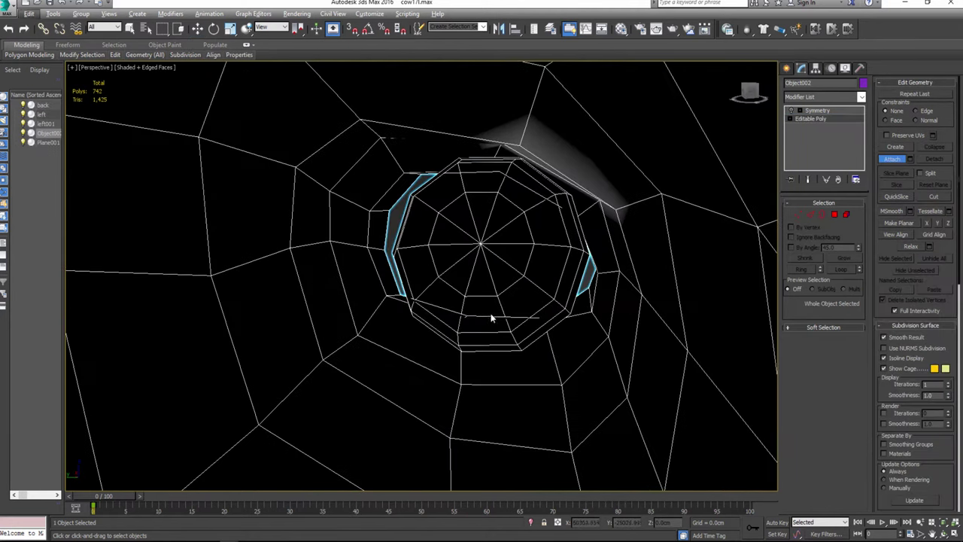
{"action": "scroll", "coordinate": [424, 286], "scroll_direction": "up", "scroll_amount": 5}
Step: Attach the eyeball sphere to the head and select it as an element
{"action": "left_click", "coordinate": [893, 160]}
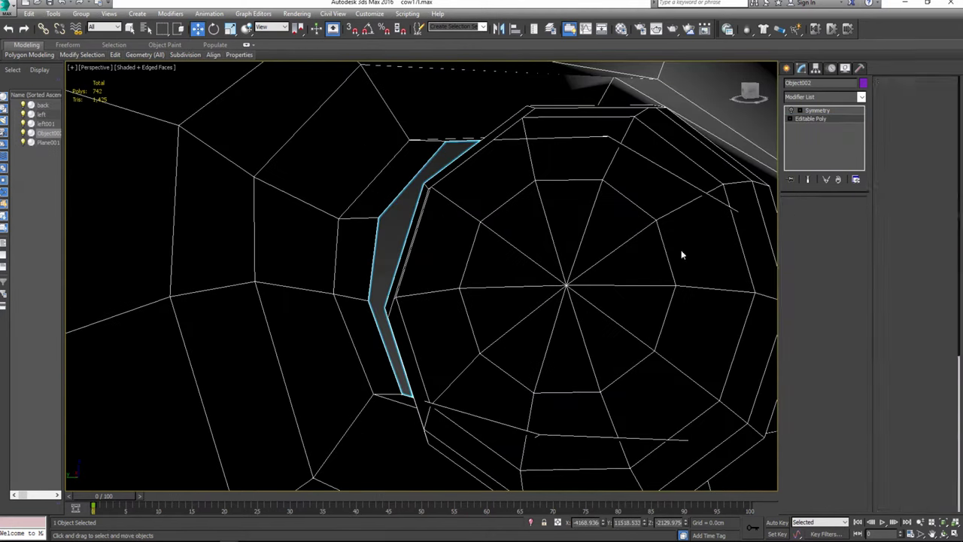
{"action": "key", "text": "1"}
{"action": "mouse_move", "coordinate": [460, 298]}
{"action": "middle_mouse_down", "text": "alt"}
{"action": "mouse_move", "coordinate": [578, 297]}
{"action": "mouse_move", "coordinate": [720, 251]}
{"action": "middle_mouse_up", "text": "alt"}
{"action": "left_click", "coordinate": [846, 214]}
{"action": "left_click", "coordinate": [542, 283]}
{"action": "mouse_move", "coordinate": [543, 283]}
{"action": "middle_mouse_down", "text": "alt"}
{"action": "mouse_move", "coordinate": [449, 295]}
{"action": "mouse_move", "coordinate": [494, 263]}
{"action": "mouse_move", "coordinate": [518, 266]}
{"action": "middle_mouse_up", "text": "alt"}
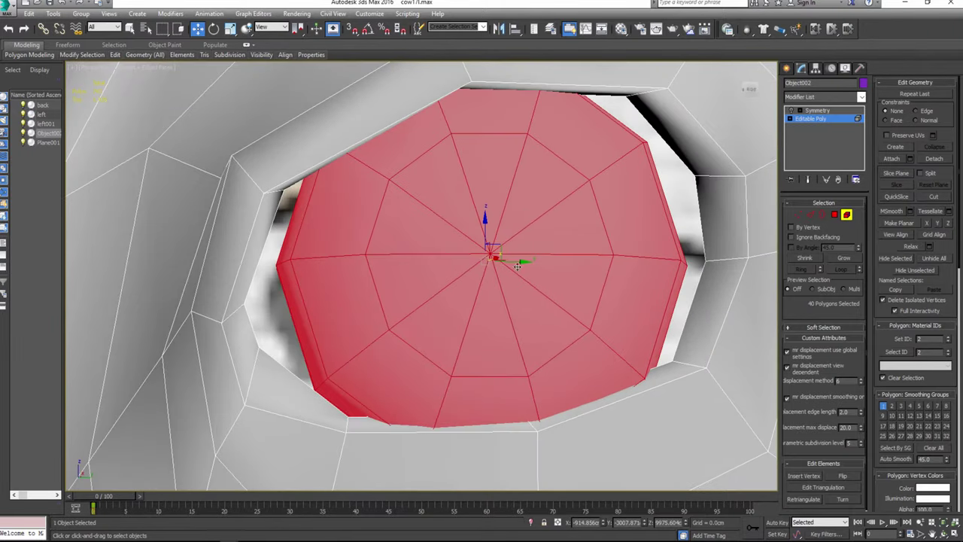
Step: Scale the eye element to Z 90 and delete its front polygons
{"action": "left_click", "coordinate": [231, 29]}
{"action": "left_click_drag", "start_coordinate": [485, 305], "coordinate": [489, 299]}
{"action": "mouse_move", "coordinate": [489, 300]}
{"action": "middle_mouse_down", "text": "alt"}
{"action": "mouse_move", "coordinate": [542, 286]}
{"action": "mouse_move", "coordinate": [408, 307]}
{"action": "mouse_move", "coordinate": [723, 202]}
{"action": "middle_mouse_up", "text": "alt"}
{"action": "left_click", "coordinate": [833, 215]}
{"action": "left_click", "coordinate": [492, 225]}
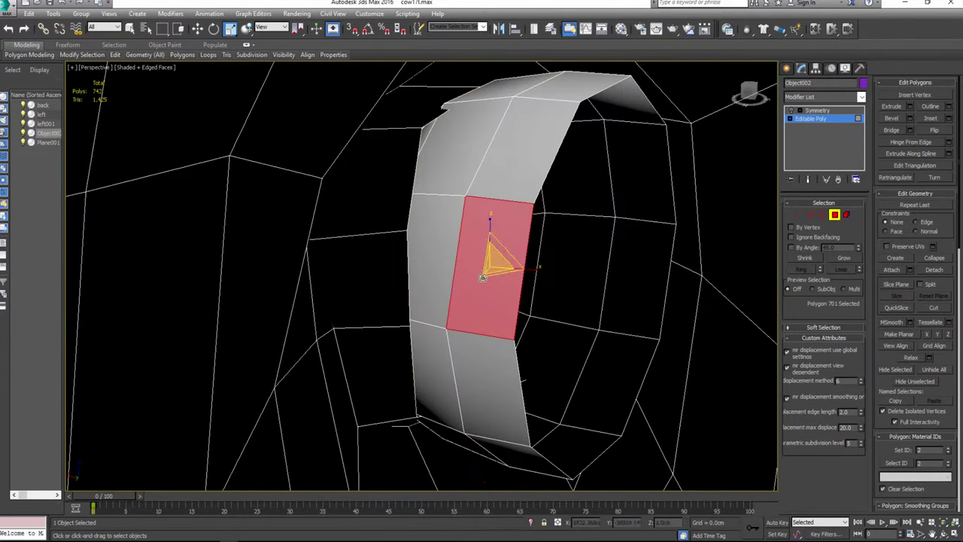
{"action": "key", "text": "Delete"}
{"action": "key", "text": "Delete"}
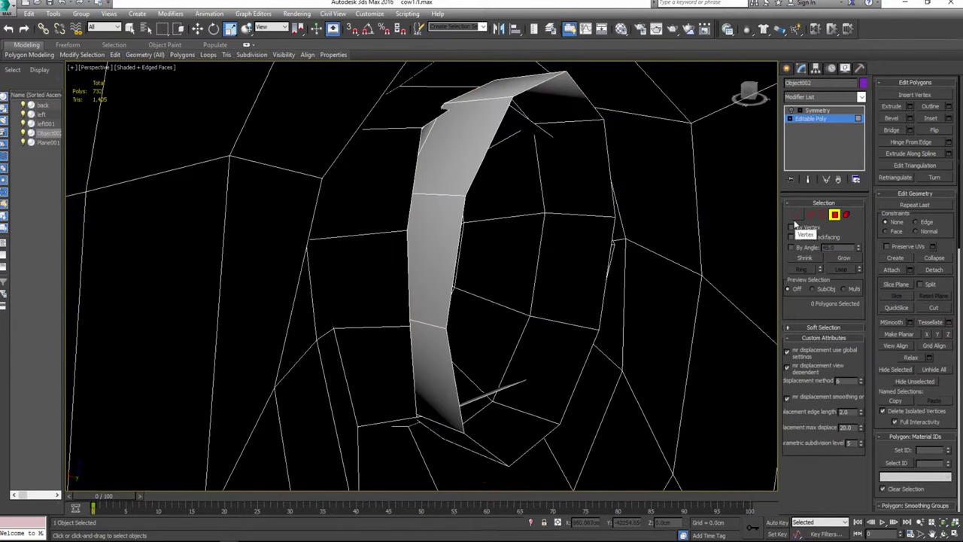
Step: In Vertex mode, orbit around the remaining grey strip inside the eye hole
{"action": "left_click", "coordinate": [796, 219]}
{"action": "middle_click_drag", "start_coordinate": [467, 301], "coordinate": [404, 297], "text": "alt"}
{"action": "mouse_move", "coordinate": [342, 242]}
{"action": "middle_mouse_down", "text": "alt"}
{"action": "mouse_move", "coordinate": [366, 252]}
{"action": "mouse_move", "coordinate": [359, 260]}
{"action": "mouse_move", "coordinate": [351, 217]}
{"action": "middle_mouse_up", "text": "alt"}
{"action": "mouse_move", "coordinate": [502, 178]}
{"action": "middle_mouse_down", "text": "alt"}
{"action": "mouse_move", "coordinate": [497, 188]}
{"action": "mouse_move", "coordinate": [262, 226]}
{"action": "middle_mouse_up", "text": "alt"}
{"action": "mouse_move", "coordinate": [315, 201]}
{"action": "middle_mouse_down", "text": "alt"}
{"action": "mouse_move", "coordinate": [379, 247]}
{"action": "mouse_move", "coordinate": [395, 244]}
{"action": "middle_mouse_up", "text": "alt"}
{"action": "mouse_move", "coordinate": [338, 166]}
{"action": "middle_mouse_down", "text": "alt"}
{"action": "mouse_move", "coordinate": [351, 279]}
{"action": "mouse_move", "coordinate": [186, 284]}
{"action": "mouse_move", "coordinate": [369, 286]}
{"action": "mouse_move", "coordinate": [419, 238]}
{"action": "middle_mouse_up", "text": "alt"}
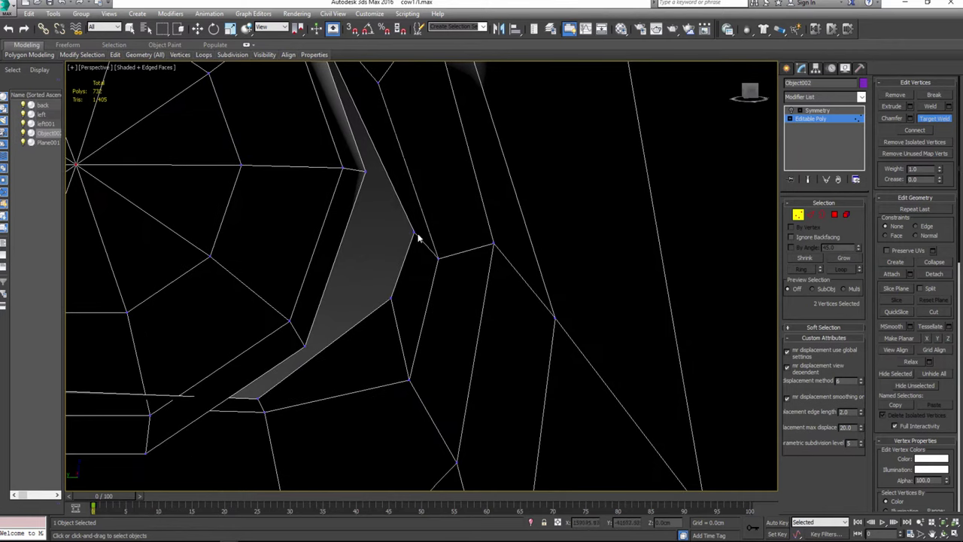
Step: Target-weld the three stray spike vertices in the eye hole onto their neighbours
{"action": "left_click", "coordinate": [364, 173]}
{"action": "middle_click_drag", "start_coordinate": [303, 348], "coordinate": [583, 284], "text": "alt"}
{"action": "middle_click_drag", "start_coordinate": [486, 328], "coordinate": [484, 342], "text": "alt"}
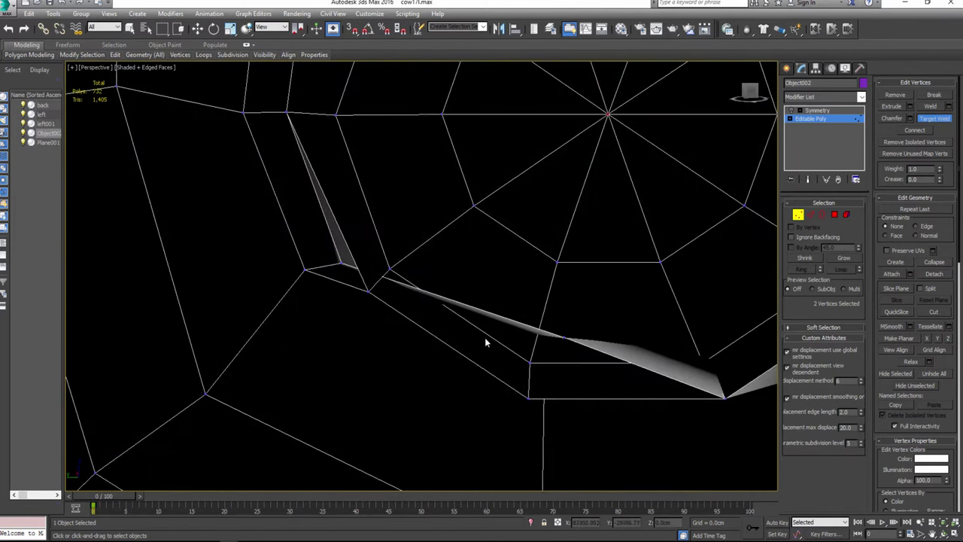
{"action": "left_click", "coordinate": [564, 338]}
{"action": "left_click", "coordinate": [529, 398]}
{"action": "mouse_move", "coordinate": [529, 397]}
{"action": "middle_mouse_down", "text": "alt"}
{"action": "mouse_move", "coordinate": [438, 360]}
{"action": "mouse_move", "coordinate": [522, 333]}
{"action": "middle_mouse_up", "text": "alt"}
{"action": "left_click", "coordinate": [331, 265]}
{"action": "left_click", "coordinate": [390, 288]}
{"action": "scroll", "coordinate": [389, 286], "scroll_direction": "down", "scroll_amount": 5}
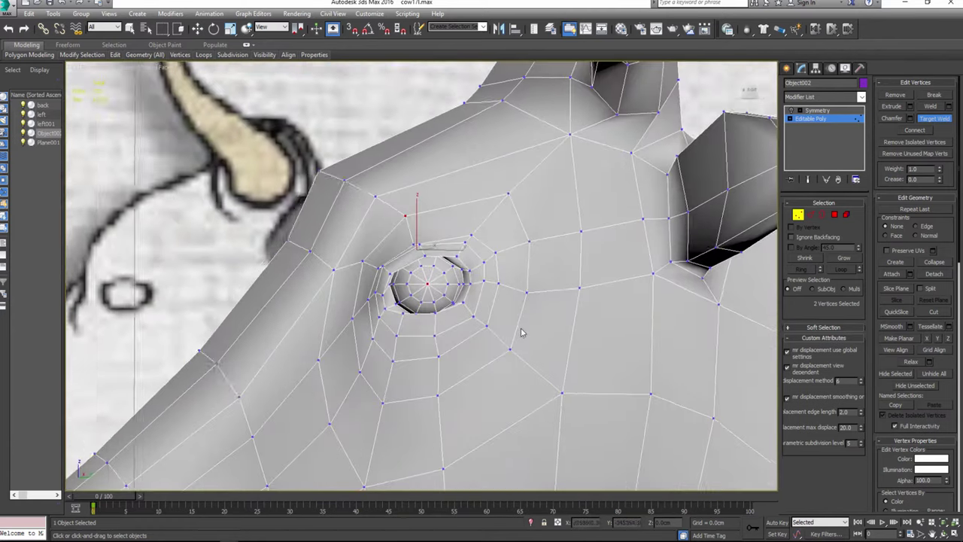
{"action": "right_click", "coordinate": [771, 224]}
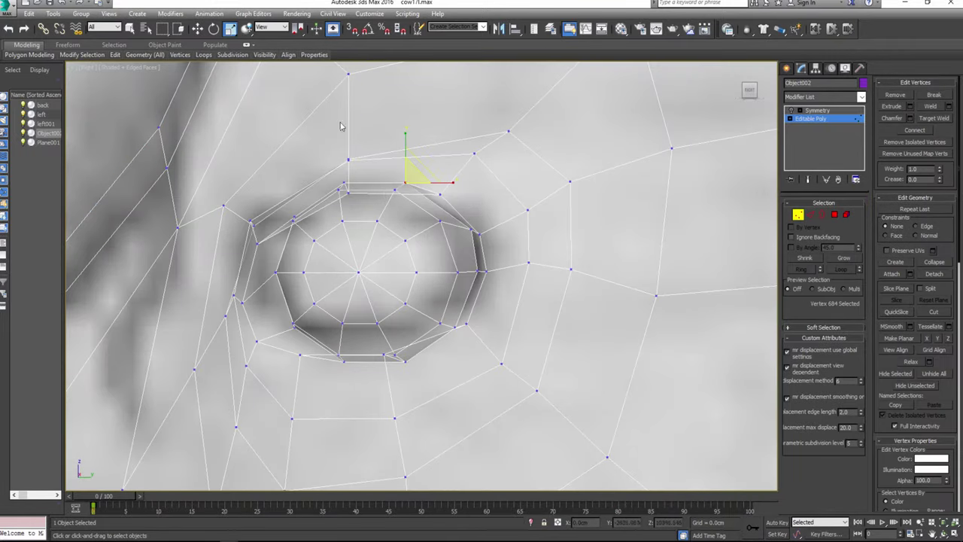
Step: Chamfer the eye-hole edge loop by about 86.555 cm into a double loop
{"action": "key", "text": "w"}
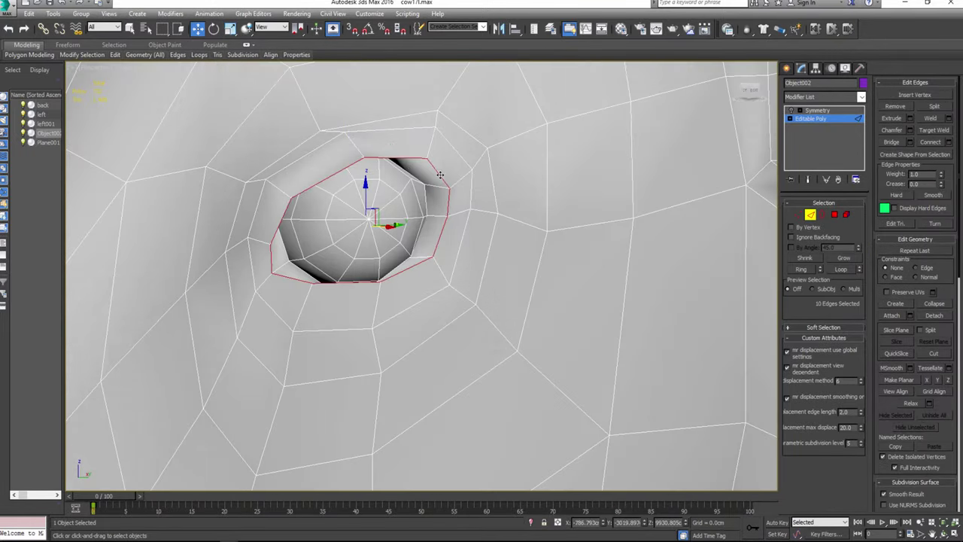
{"action": "left_click", "coordinate": [910, 132]}
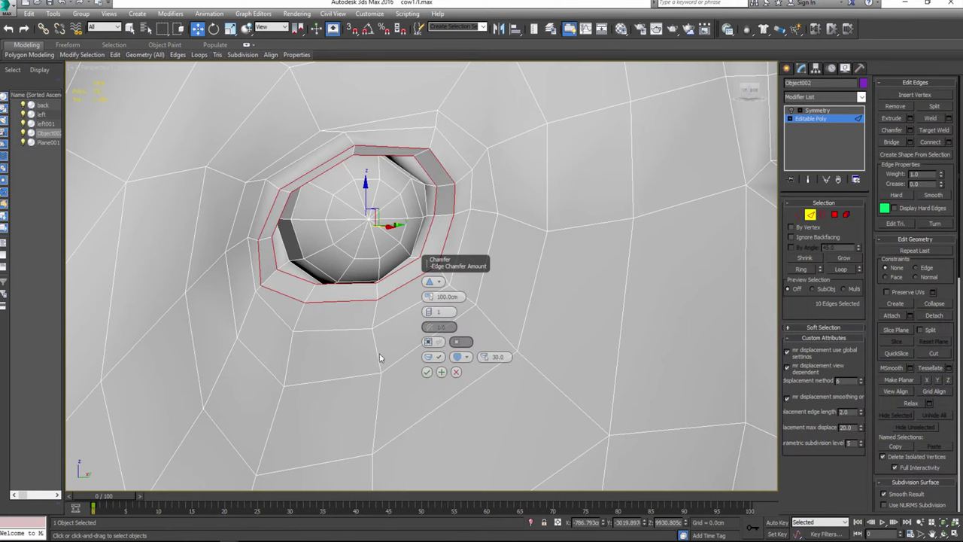
{"action": "left_click_drag", "start_coordinate": [428, 297], "coordinate": [401, 356]}
{"action": "left_click", "coordinate": [427, 373]}
{"action": "middle_click_drag", "start_coordinate": [404, 339], "coordinate": [662, 202], "text": "alt"}
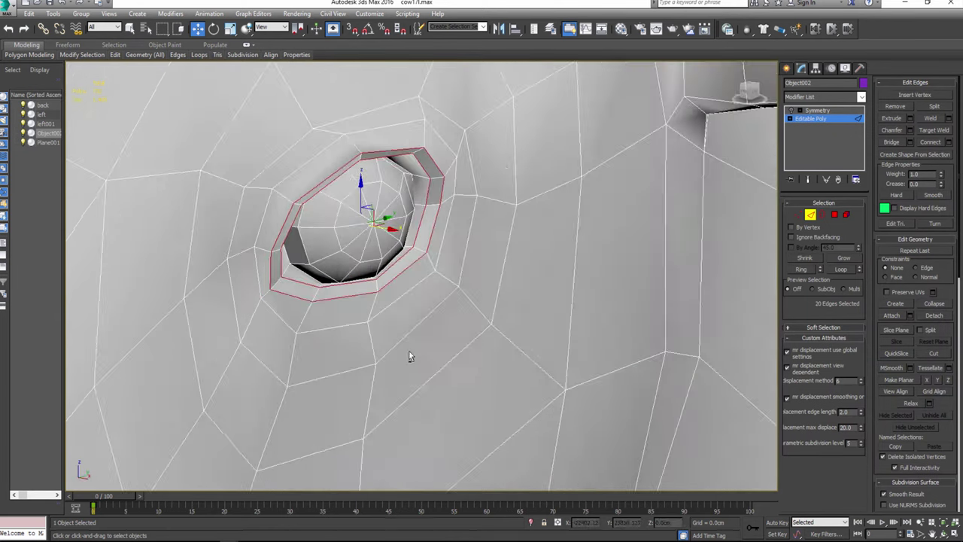
Step: Select vertices around the chamfered eye rim, including along the lower rim
{"action": "key", "text": "1"}
{"action": "left_click", "coordinate": [395, 223]}
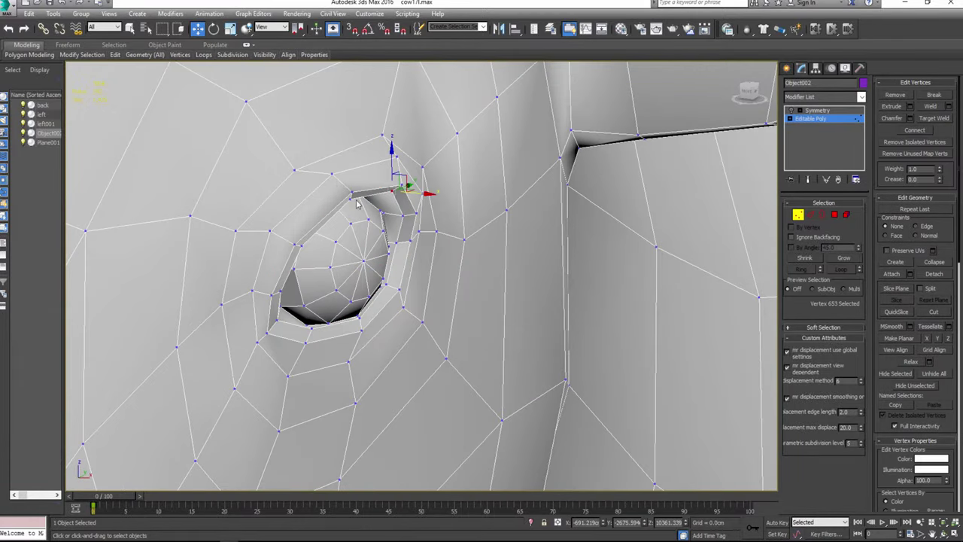
{"action": "left_click", "coordinate": [355, 205], "text": "ctrl"}
{"action": "left_click", "coordinate": [299, 248], "text": "ctrl"}
{"action": "left_click", "coordinate": [283, 294], "text": "ctrl"}
{"action": "left_click", "coordinate": [401, 216], "text": "ctrl"}
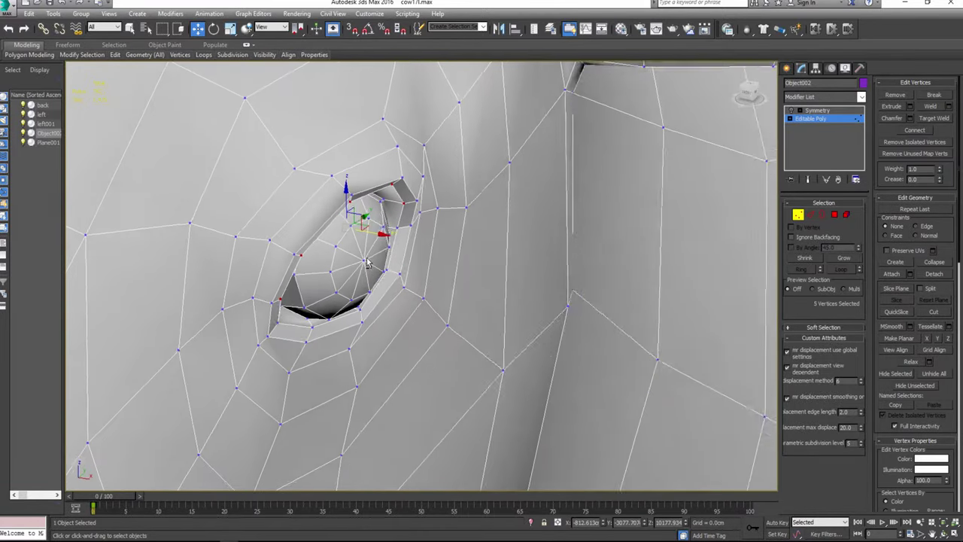
{"action": "mouse_move", "coordinate": [401, 217]}
{"action": "middle_mouse_down", "text": "alt"}
{"action": "mouse_move", "coordinate": [384, 234]}
{"action": "mouse_move", "coordinate": [368, 224]}
{"action": "middle_mouse_up", "text": "alt"}
{"action": "left_click_drag", "start_coordinate": [357, 184], "coordinate": [356, 190]}
{"action": "mouse_move", "coordinate": [357, 191]}
{"action": "middle_mouse_down", "text": "alt"}
{"action": "mouse_move", "coordinate": [390, 283]}
{"action": "mouse_move", "coordinate": [444, 273]}
{"action": "mouse_move", "coordinate": [334, 316]}
{"action": "mouse_move", "coordinate": [387, 220]}
{"action": "middle_mouse_up", "text": "alt"}
{"action": "left_click", "coordinate": [453, 268]}
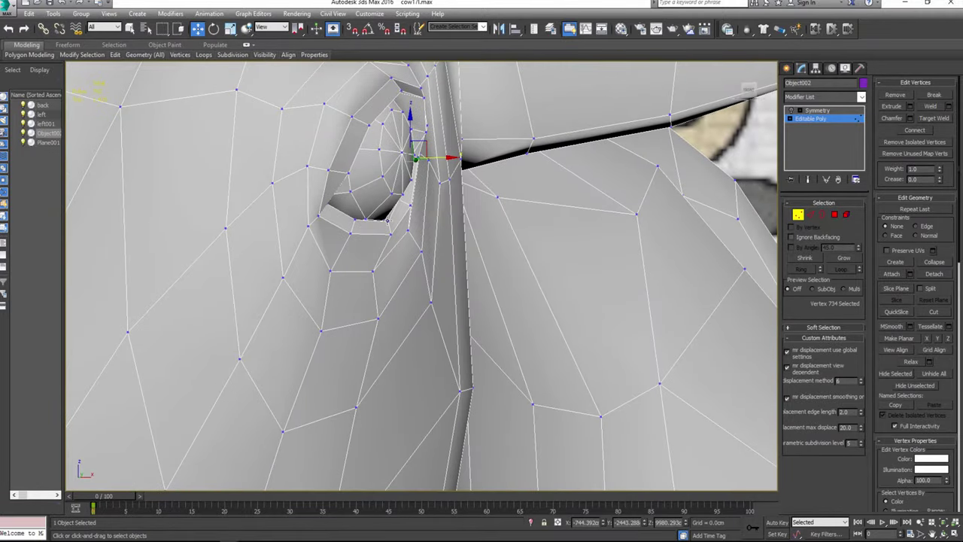
{"action": "left_click_drag", "start_coordinate": [387, 220], "coordinate": [426, 235]}
{"action": "mouse_move", "coordinate": [426, 234]}
{"action": "middle_mouse_down", "text": "alt"}
{"action": "mouse_move", "coordinate": [421, 218]}
{"action": "mouse_move", "coordinate": [456, 208]}
{"action": "middle_mouse_up", "text": "alt"}
{"action": "key", "text": "alt+w"}
{"action": "key", "text": "alt+w"}
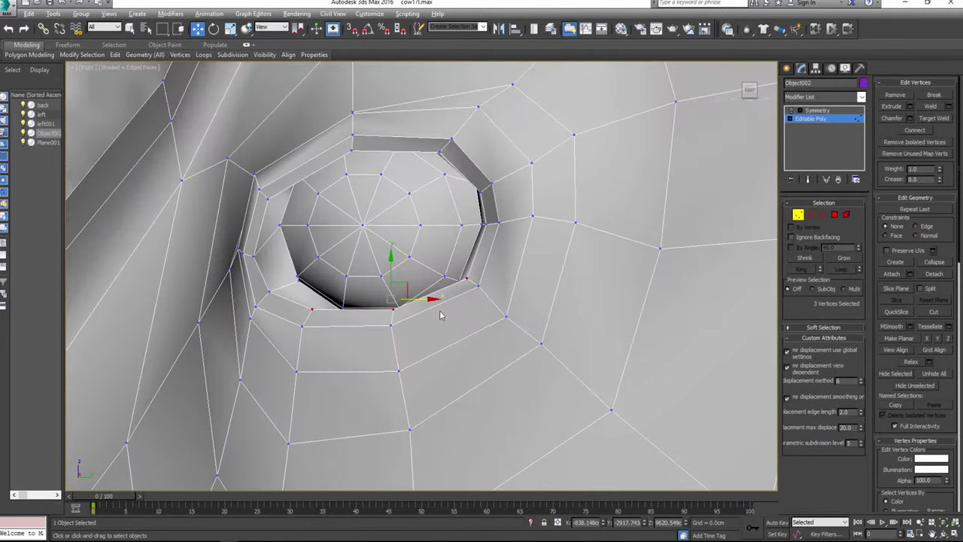
Step: With Edge constraints on, slide the eye-rim vertices along their edges
{"action": "left_click", "coordinate": [498, 222]}
{"action": "left_click", "coordinate": [930, 228]}
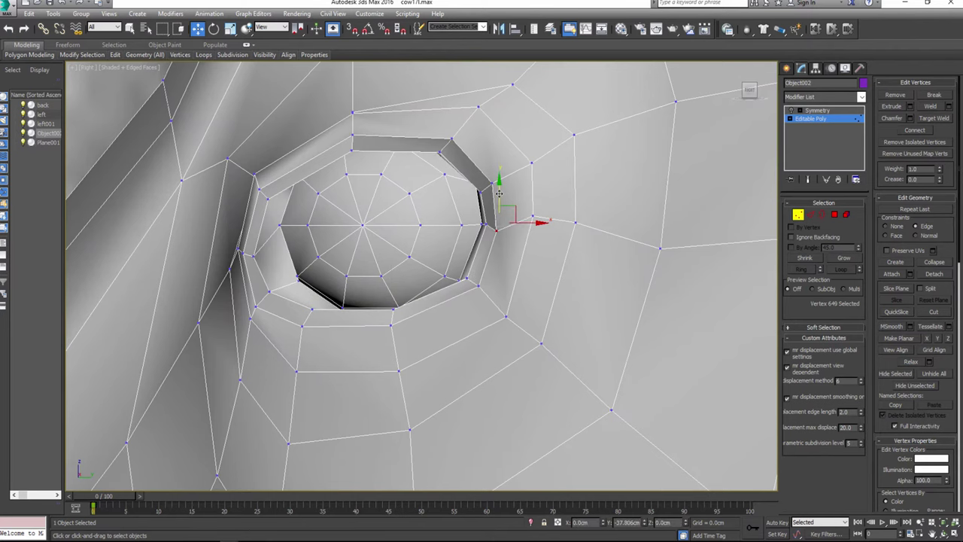
{"action": "left_click_drag", "start_coordinate": [498, 223], "coordinate": [486, 226]}
{"action": "mouse_move", "coordinate": [374, 292]}
{"action": "middle_mouse_down"}
{"action": "mouse_move", "coordinate": [415, 274]}
{"action": "mouse_move", "coordinate": [459, 287]}
{"action": "middle_mouse_up"}
{"action": "left_click", "coordinate": [341, 275]}
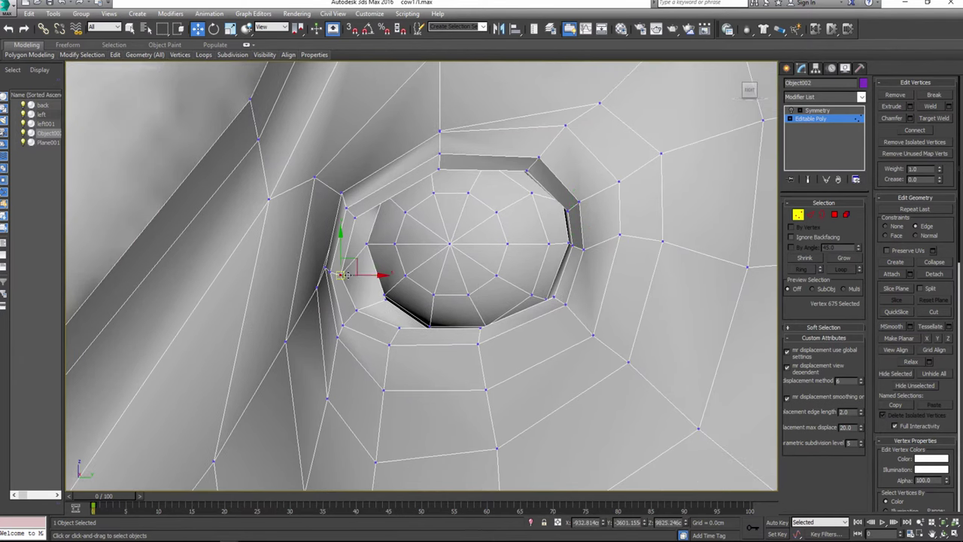
{"action": "left_click", "coordinate": [356, 294]}
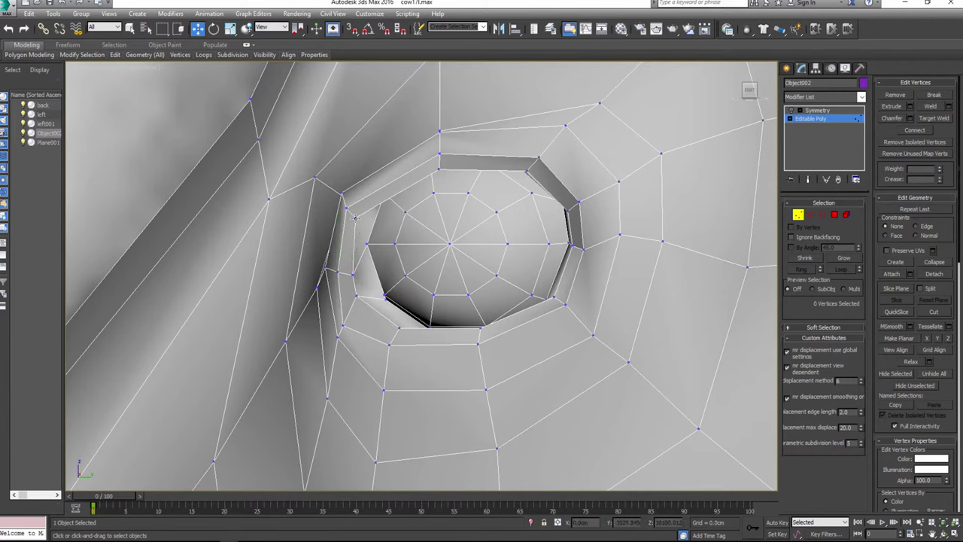
{"action": "left_click", "coordinate": [351, 209]}
{"action": "scroll", "coordinate": [367, 202], "scroll_direction": "down", "scroll_amount": 3}
Step: Nudge more vertices inside the eye socket in the maximized Perspective view
{"action": "key", "text": "alt+w"}
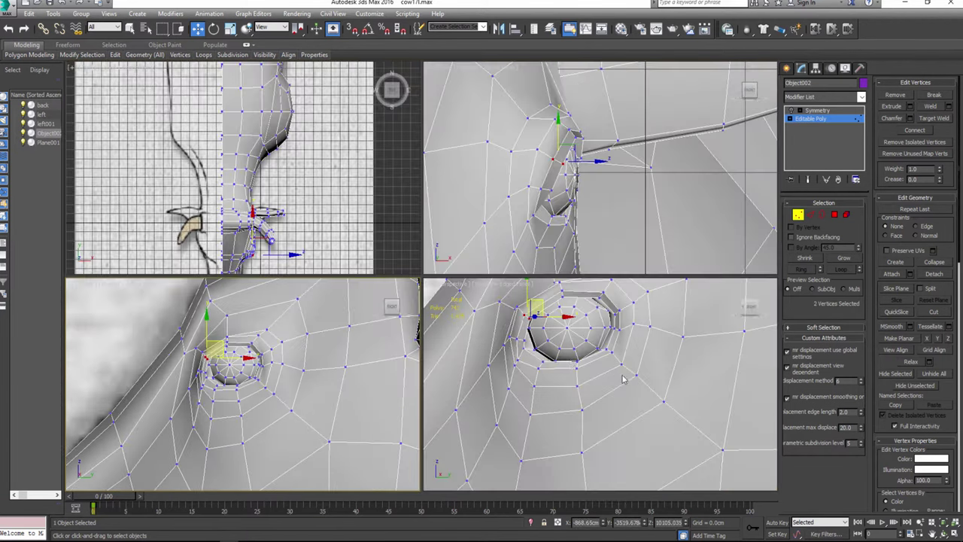
{"action": "key", "text": "alt+w"}
{"action": "middle_click_drag", "start_coordinate": [365, 301], "coordinate": [345, 310], "text": "alt"}
{"action": "left_click", "coordinate": [345, 293]}
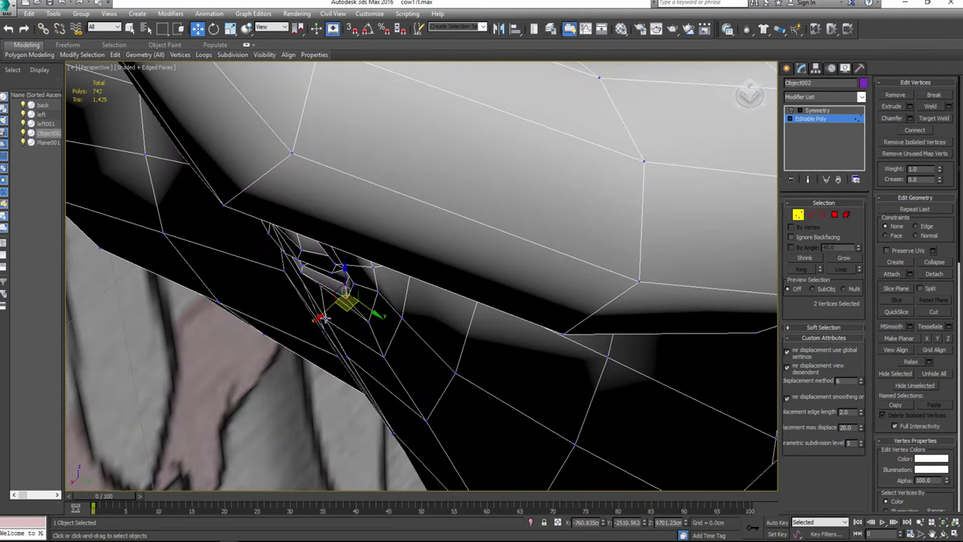
{"action": "left_click", "coordinate": [345, 294]}
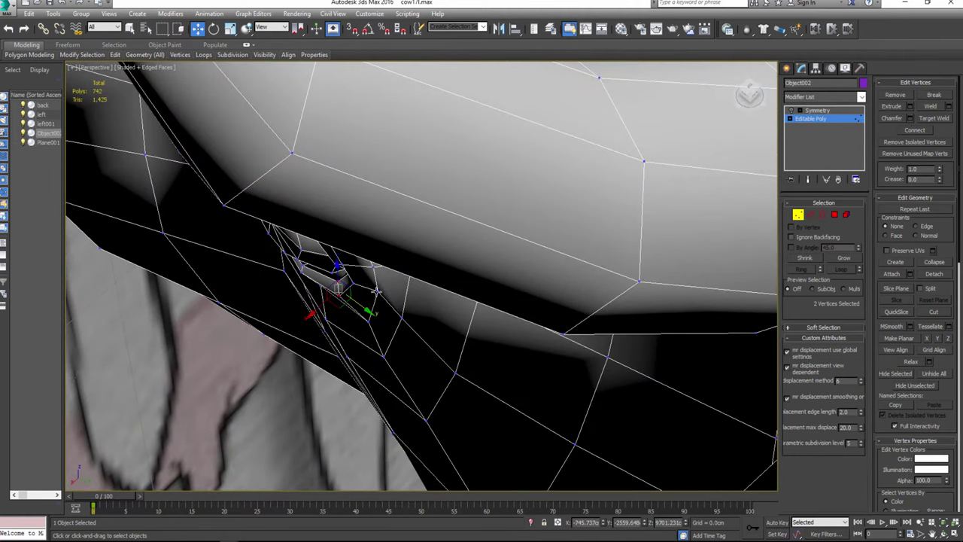
{"action": "middle_click_drag", "start_coordinate": [345, 294], "coordinate": [408, 277], "text": "alt"}
{"action": "scroll", "coordinate": [408, 277], "scroll_direction": "down", "scroll_amount": 5}
{"action": "scroll", "coordinate": [409, 278], "scroll_direction": "down", "scroll_amount": 3}
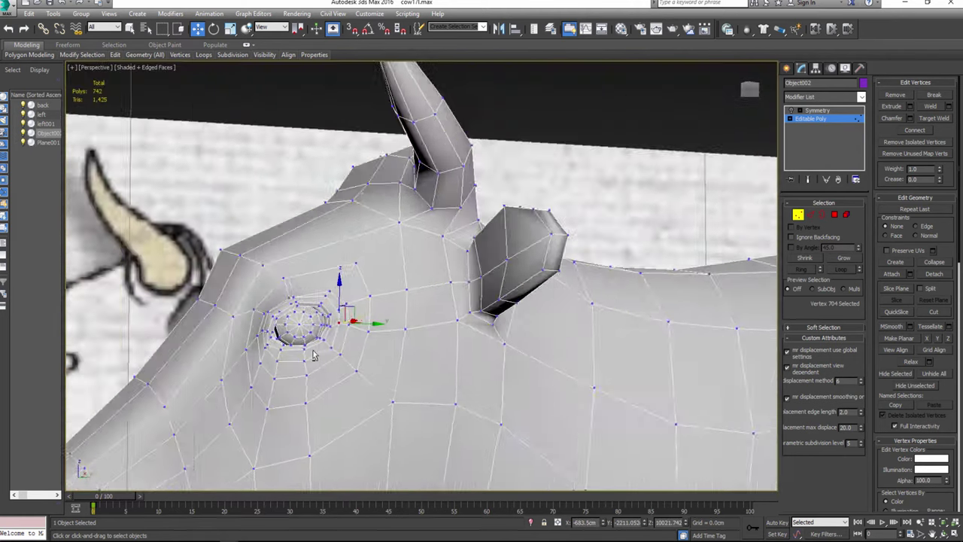
Step: Exit Vertex mode and zoom out to view the whole cow head
{"action": "left_click", "coordinate": [808, 120]}
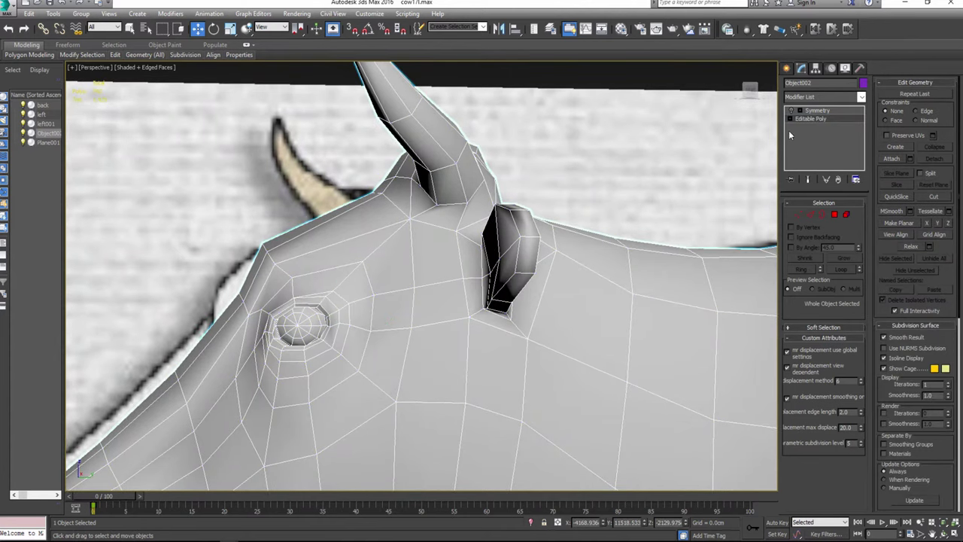
{"action": "middle_click_drag", "start_coordinate": [406, 316], "coordinate": [402, 273], "text": "alt"}
{"action": "scroll", "coordinate": [402, 273], "scroll_direction": "down", "scroll_amount": 2}
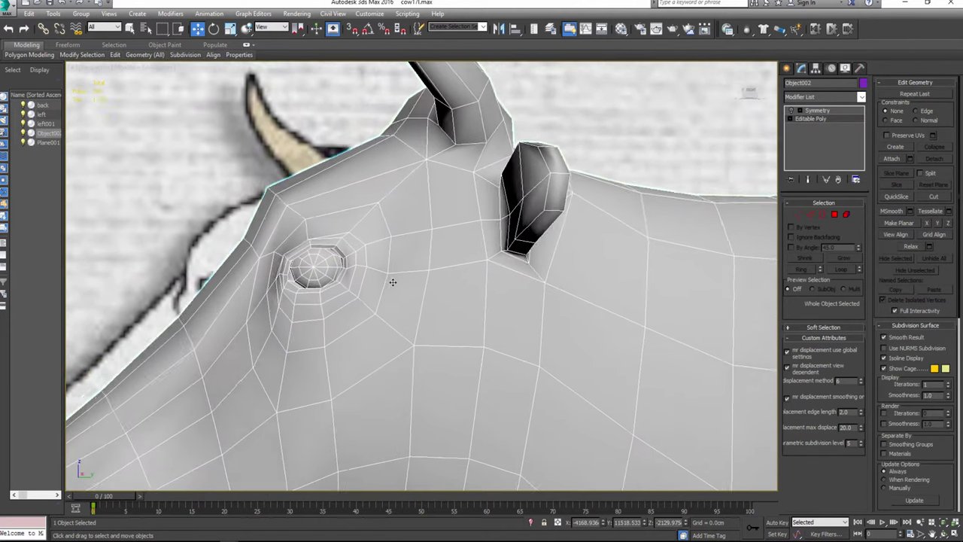
{"action": "scroll", "coordinate": [395, 276], "scroll_direction": "down", "scroll_amount": 1}
{"action": "scroll", "coordinate": [392, 279], "scroll_direction": "down", "scroll_amount": 3}
{"action": "scroll", "coordinate": [387, 282], "scroll_direction": "down", "scroll_amount": 2}
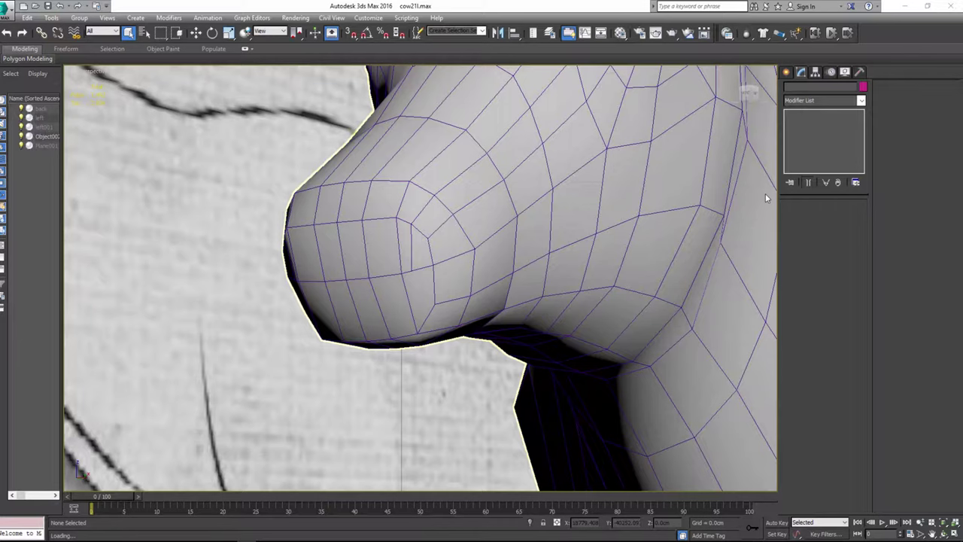
Step: Enter Vertex level of the head's Editable Poly in the Modify panel
{"action": "left_click", "coordinate": [800, 72]}
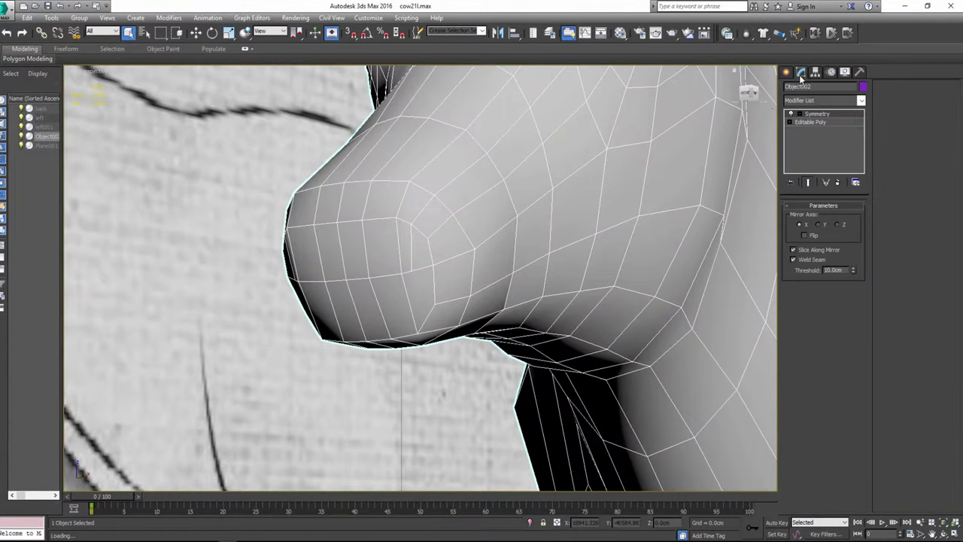
{"action": "left_click", "coordinate": [809, 122]}
{"action": "left_click", "coordinate": [797, 217]}
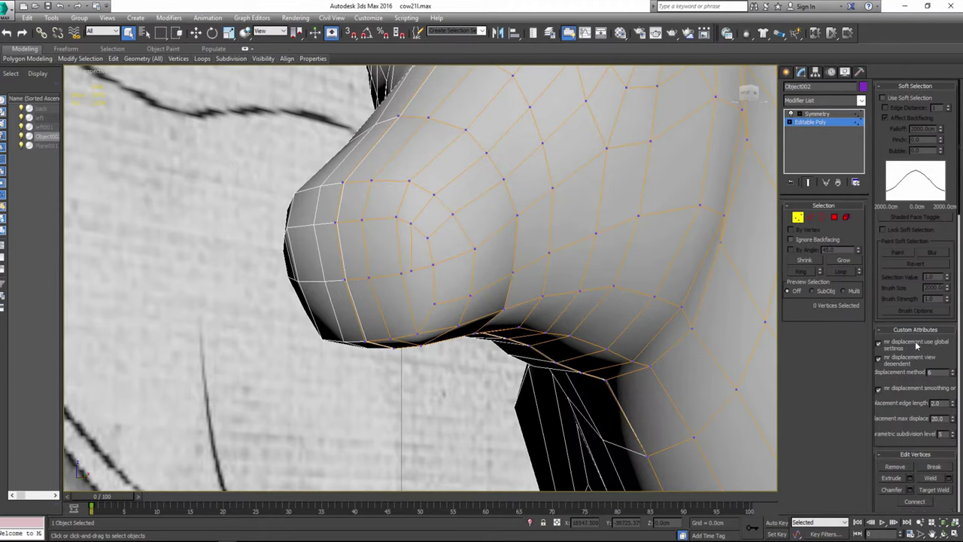
{"action": "scroll", "coordinate": [916, 345], "scroll_direction": "down", "scroll_amount": 2}
{"action": "scroll", "coordinate": [924, 392], "scroll_direction": "down", "scroll_amount": 2}
{"action": "scroll", "coordinate": [933, 439], "scroll_direction": "down", "scroll_amount": 2}
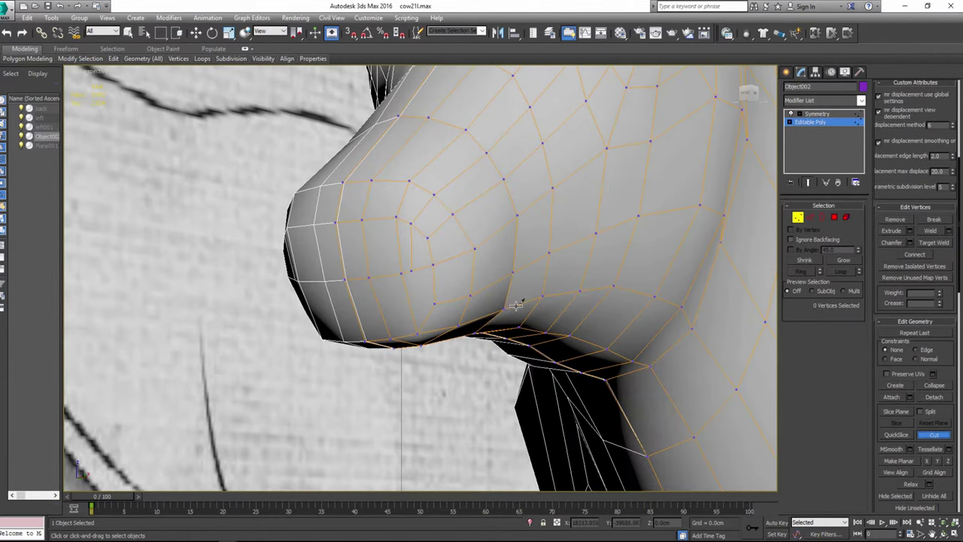
Step: Cut new edges from the top vertex down across the muzzle underside
{"action": "middle_click_drag", "start_coordinate": [516, 304], "coordinate": [485, 287], "text": "alt"}
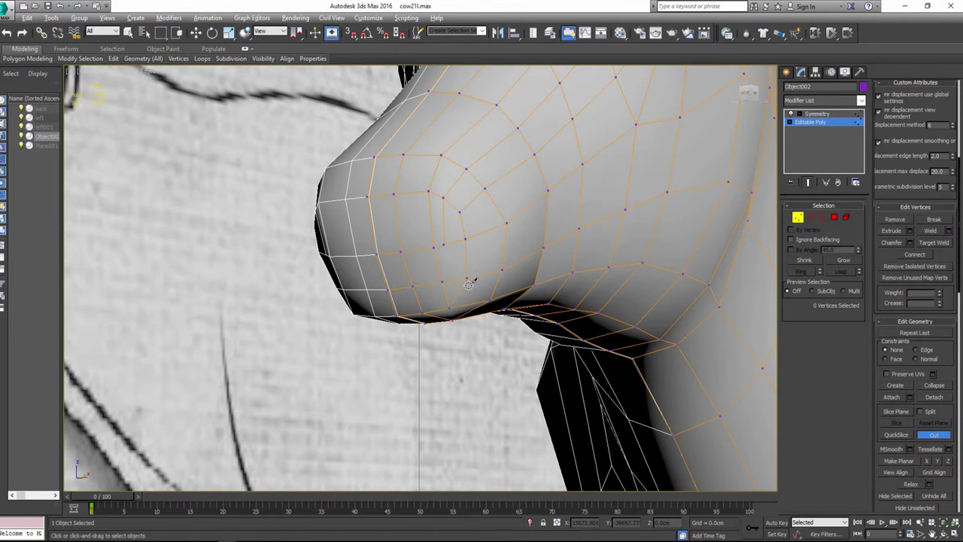
{"action": "mouse_move", "coordinate": [468, 283]}
{"action": "middle_mouse_down", "text": "alt"}
{"action": "mouse_move", "coordinate": [443, 213]}
{"action": "mouse_move", "coordinate": [431, 106]}
{"action": "middle_mouse_up", "text": "alt"}
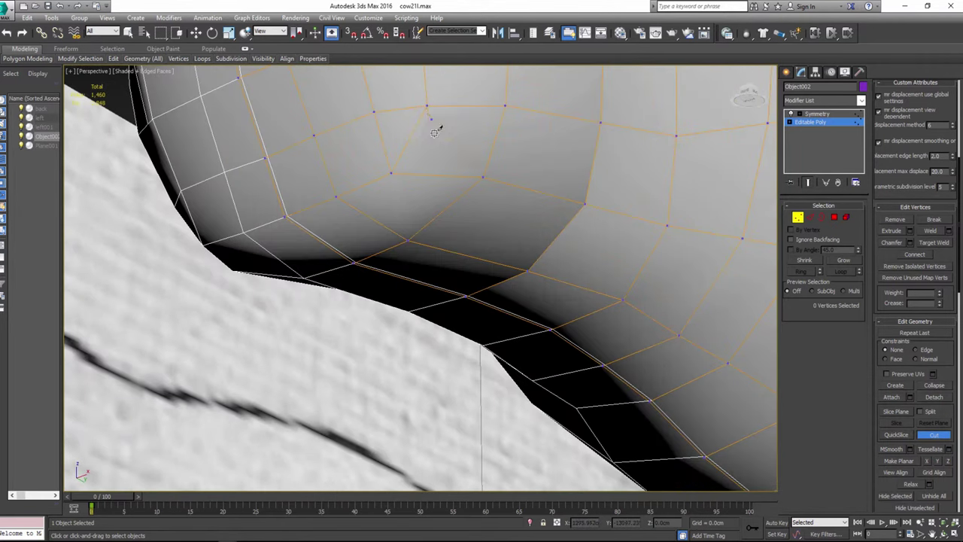
{"action": "left_click", "coordinate": [435, 174]}
{"action": "left_click", "coordinate": [375, 219]}
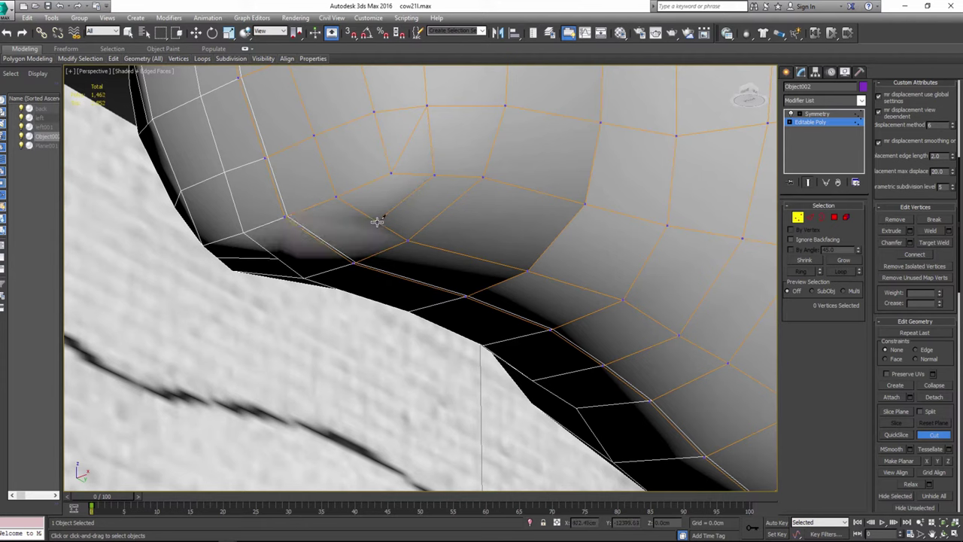
{"action": "left_click", "coordinate": [331, 243]}
{"action": "mouse_move", "coordinate": [331, 246]}
{"action": "middle_mouse_down", "text": "alt"}
{"action": "mouse_move", "coordinate": [404, 271]}
{"action": "mouse_move", "coordinate": [495, 170]}
{"action": "middle_mouse_up", "text": "alt"}
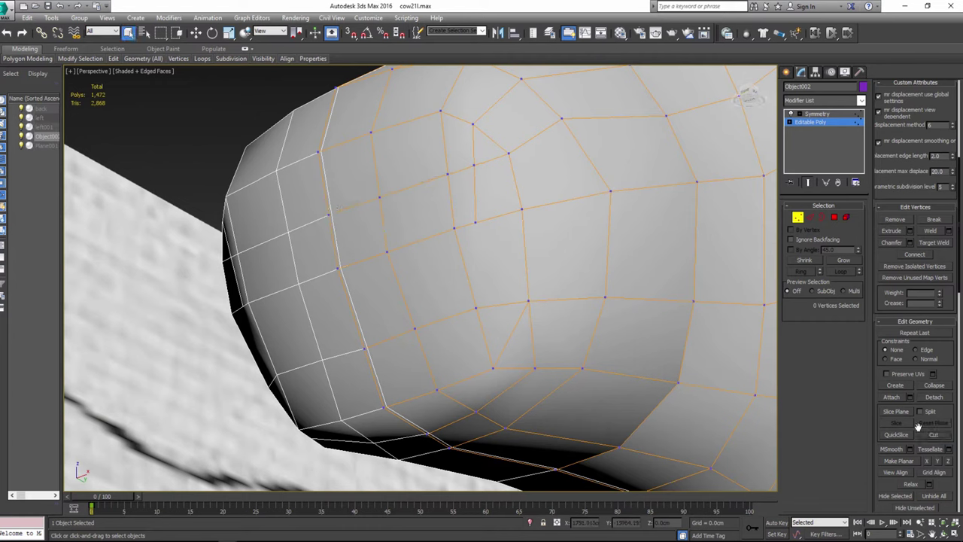
{"action": "left_click", "coordinate": [810, 218]}
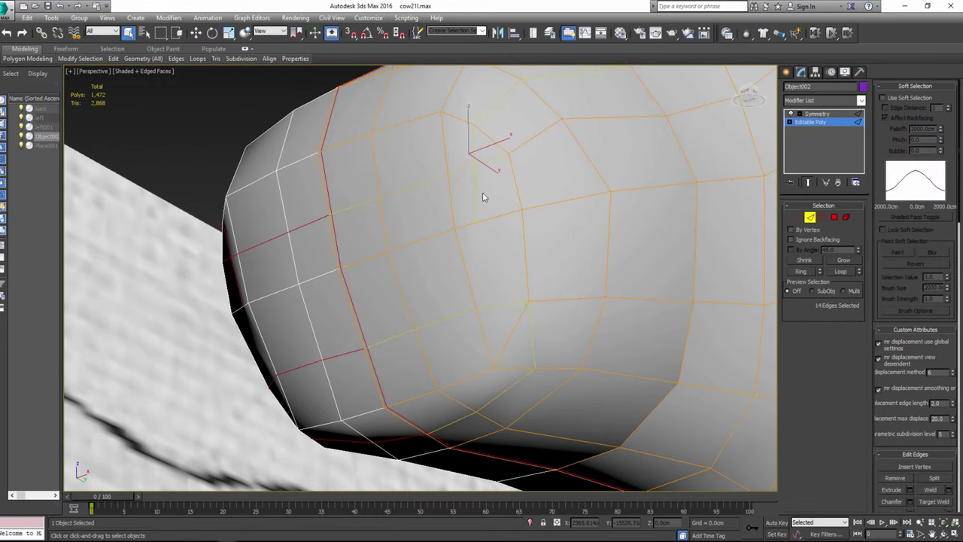
Step: Select two muzzle edges and view the muzzle from the Right view at Vertex level
{"action": "left_click", "coordinate": [474, 148], "text": "ctrl"}
{"action": "left_click", "coordinate": [800, 218]}
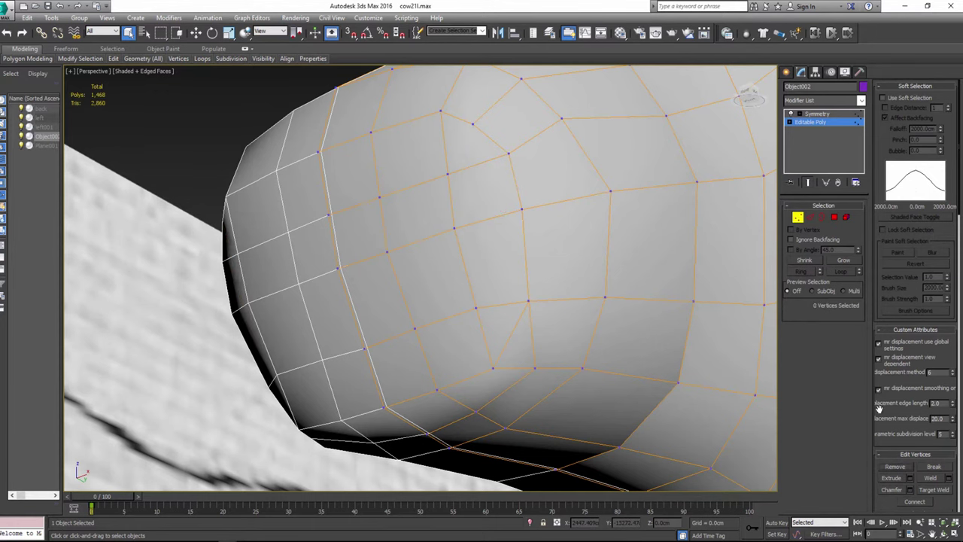
{"action": "left_click", "coordinate": [810, 218]}
{"action": "left_click", "coordinate": [900, 477]}
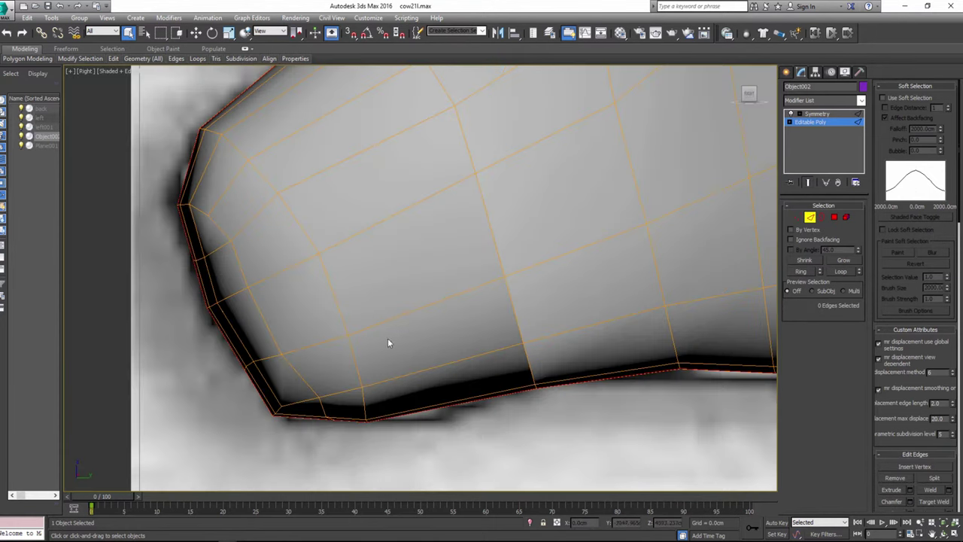
{"action": "left_click", "coordinate": [798, 218]}
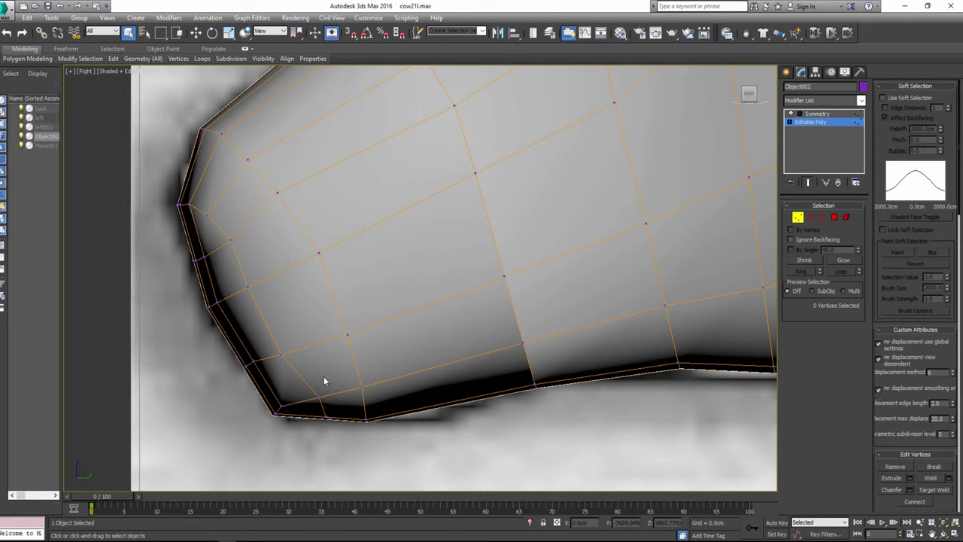
Step: Move the bottom-edge muzzle vertices to trace the reference jaw outline
{"action": "key", "text": "w"}
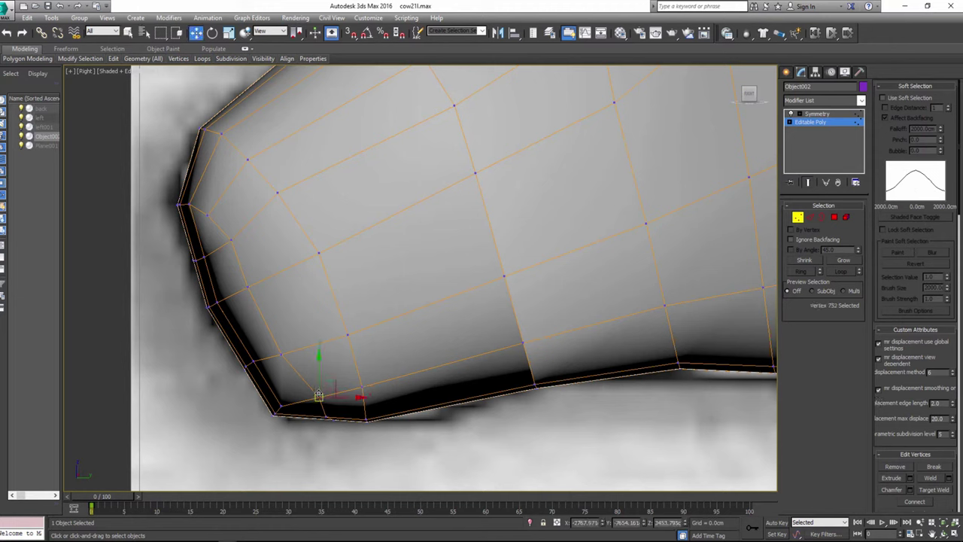
{"action": "left_click_drag", "start_coordinate": [295, 343], "coordinate": [262, 285]}
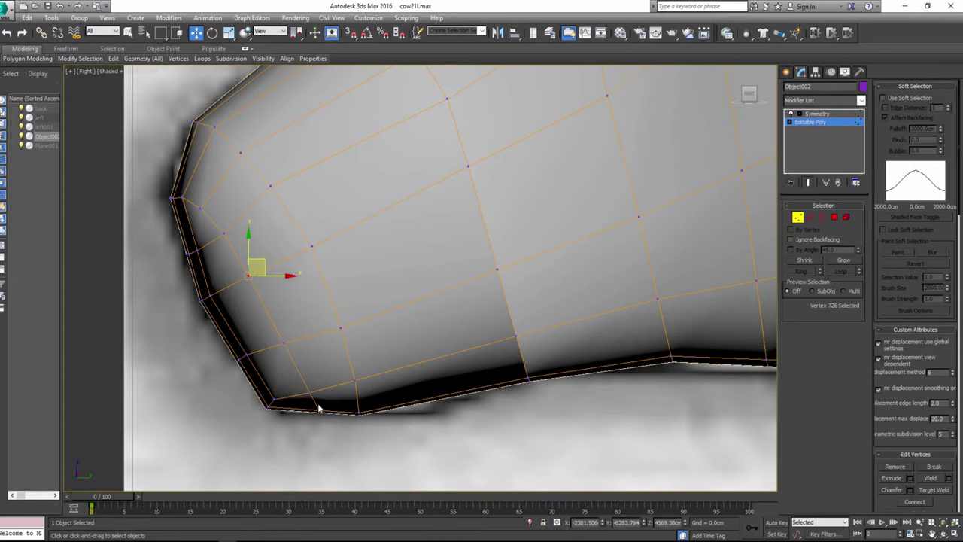
{"action": "scroll", "coordinate": [380, 411], "scroll_direction": "down", "scroll_amount": 3}
{"action": "left_click", "coordinate": [364, 410]}
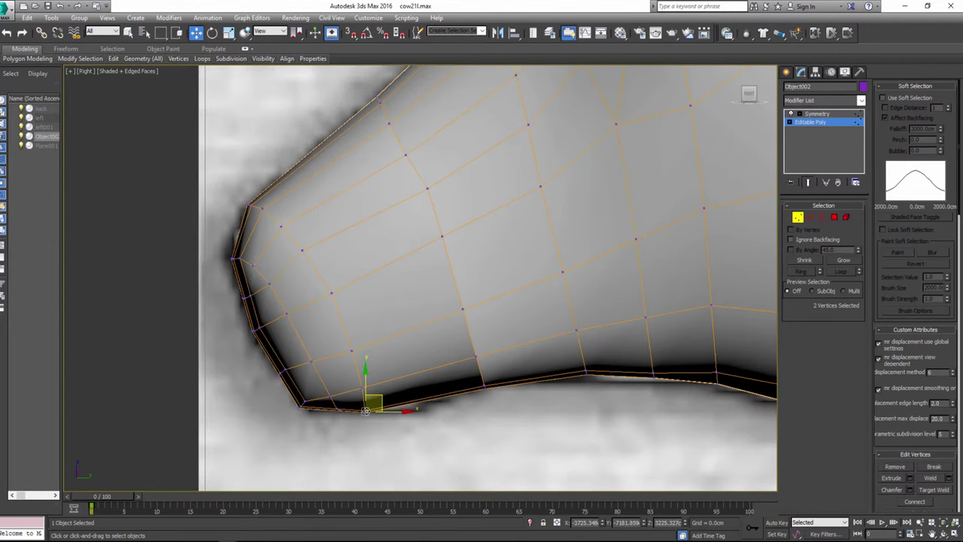
{"action": "mouse_move", "coordinate": [364, 408]}
{"action": "left_mouse_down"}
{"action": "mouse_move", "coordinate": [362, 386]}
{"action": "mouse_move", "coordinate": [338, 407]}
{"action": "left_mouse_up"}
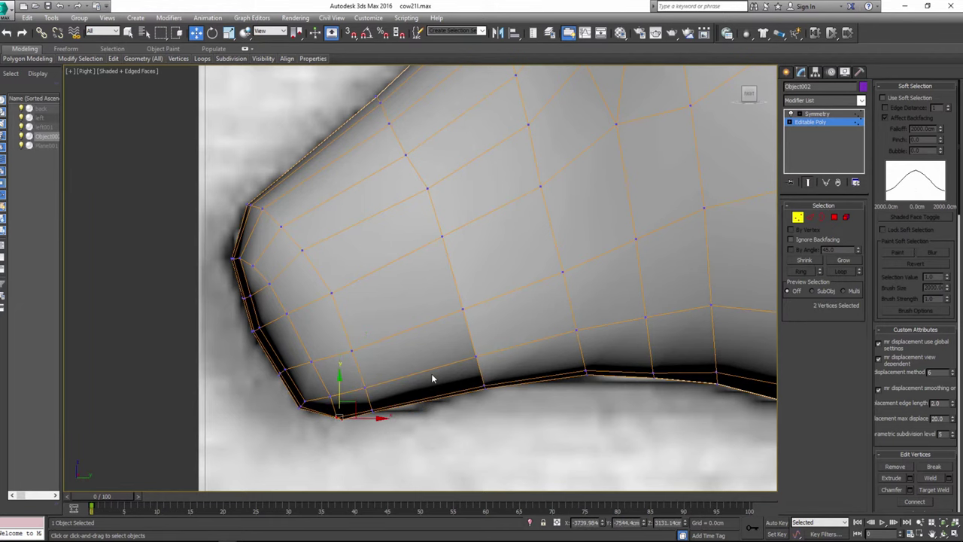
{"action": "left_click", "coordinate": [365, 392]}
{"action": "mouse_move", "coordinate": [534, 466]}
{"action": "middle_mouse_down"}
{"action": "mouse_move", "coordinate": [561, 449]}
{"action": "mouse_move", "coordinate": [559, 435]}
{"action": "middle_mouse_up"}
{"action": "key", "text": "alt+w"}
{"action": "key", "text": "alt+w"}
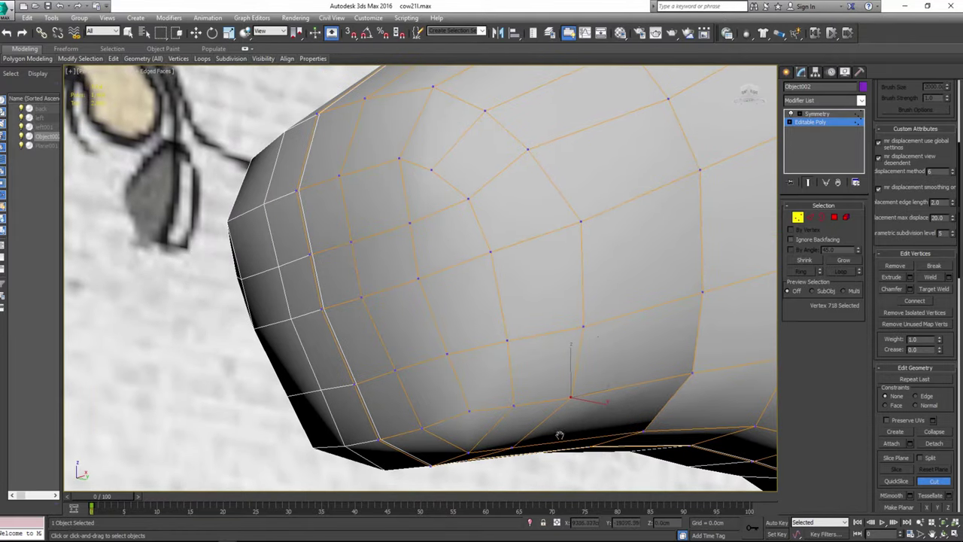
Step: Cut a new edge down the muzzle side to the bottom edge and connect the selected edges
{"action": "left_click", "coordinate": [509, 371]}
{"action": "left_click", "coordinate": [369, 407]}
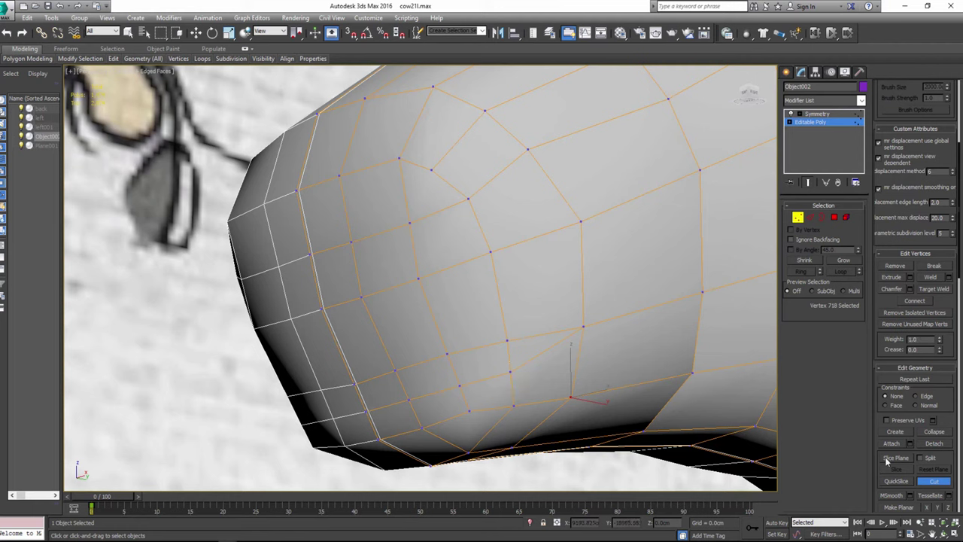
{"action": "key", "text": "w"}
{"action": "left_click", "coordinate": [811, 217]}
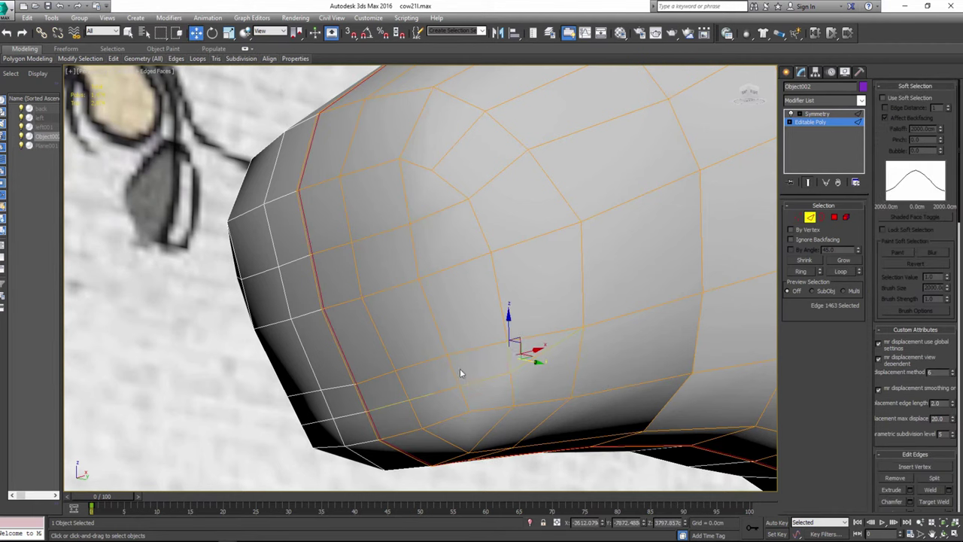
{"action": "scroll", "coordinate": [940, 477], "scroll_direction": "down", "scroll_amount": 2}
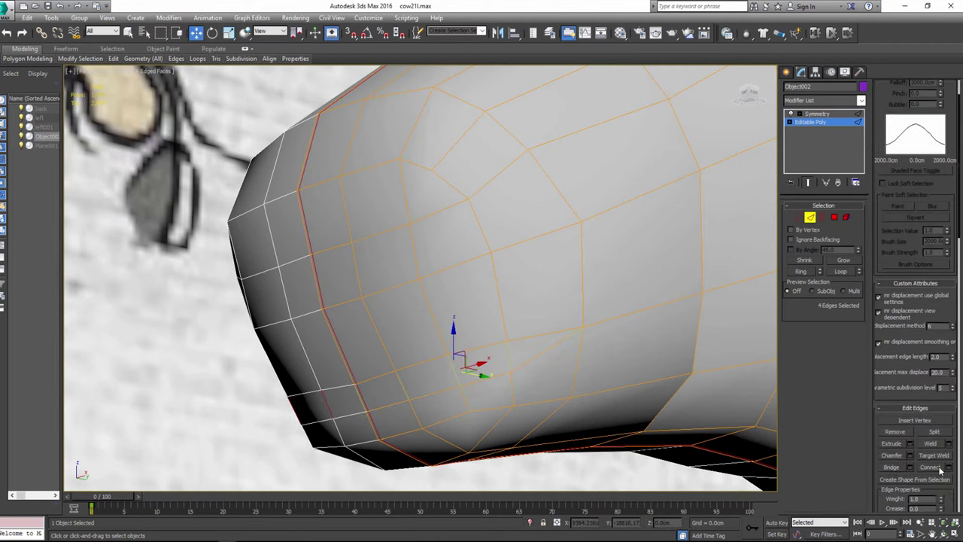
{"action": "left_click", "coordinate": [940, 470]}
{"action": "left_click", "coordinate": [805, 217]}
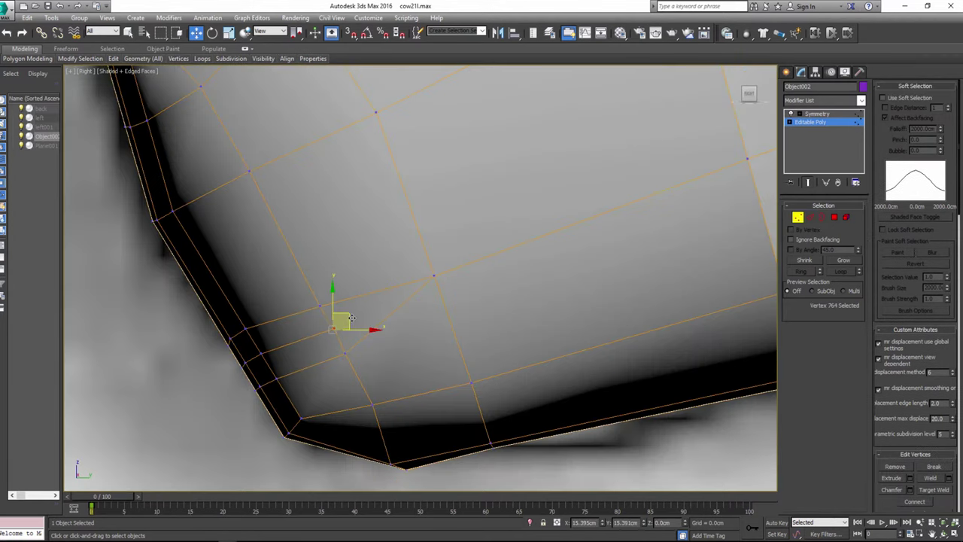
Step: Undo a stray move and pull the mouth-corner vertices up along the mouth line
{"action": "mouse_move", "coordinate": [340, 320]}
{"action": "left_mouse_down"}
{"action": "mouse_move", "coordinate": [365, 322]}
{"action": "mouse_move", "coordinate": [441, 276]}
{"action": "left_mouse_up"}
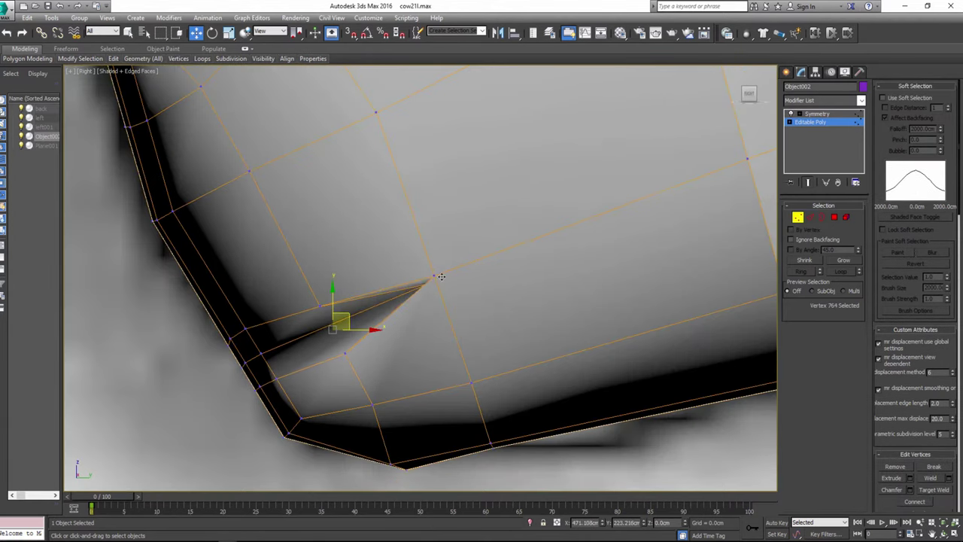
{"action": "key", "text": "ctrl+z"}
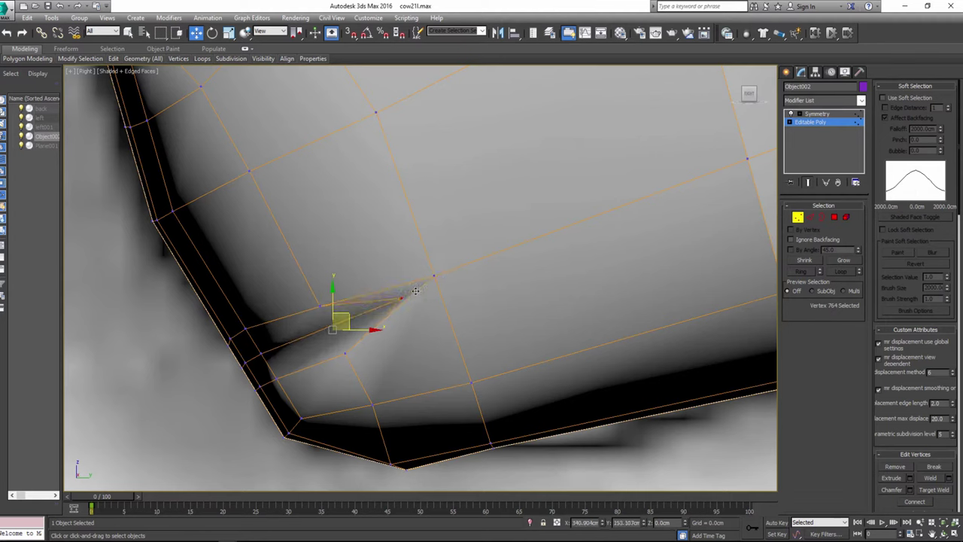
{"action": "mouse_move", "coordinate": [275, 345]}
{"action": "left_mouse_down"}
{"action": "mouse_move", "coordinate": [241, 376]}
{"action": "mouse_move", "coordinate": [337, 331]}
{"action": "left_mouse_up"}
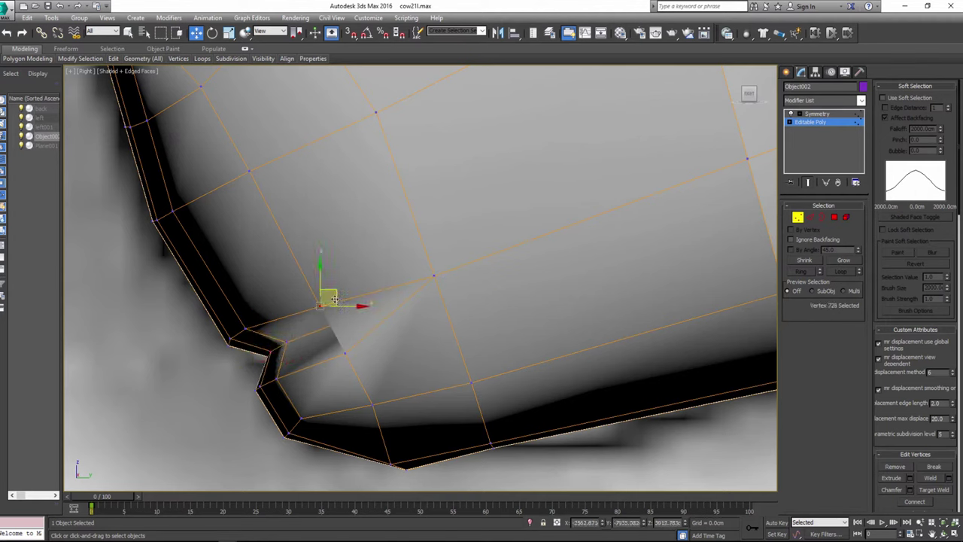
{"action": "left_click_drag", "start_coordinate": [341, 299], "coordinate": [383, 284]}
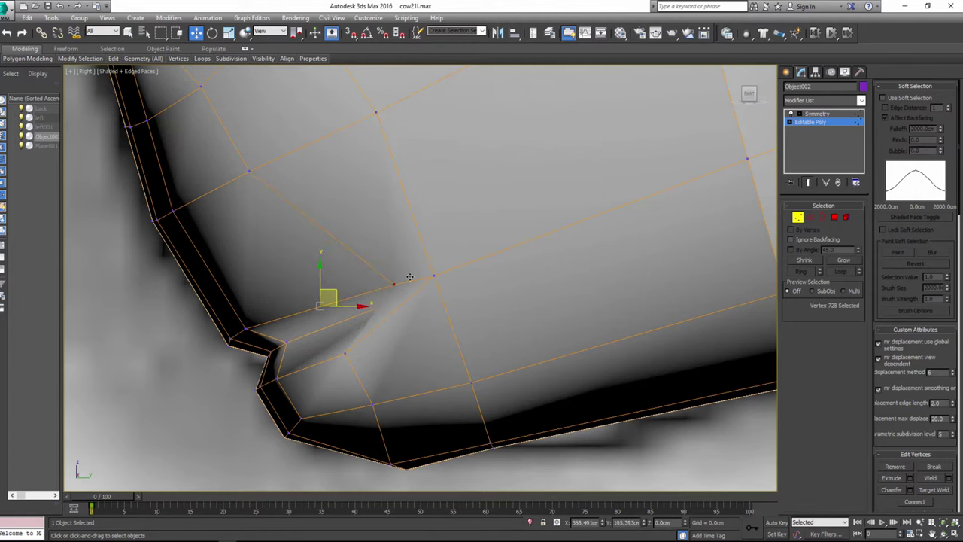
{"action": "left_click_drag", "start_coordinate": [345, 352], "coordinate": [386, 331]}
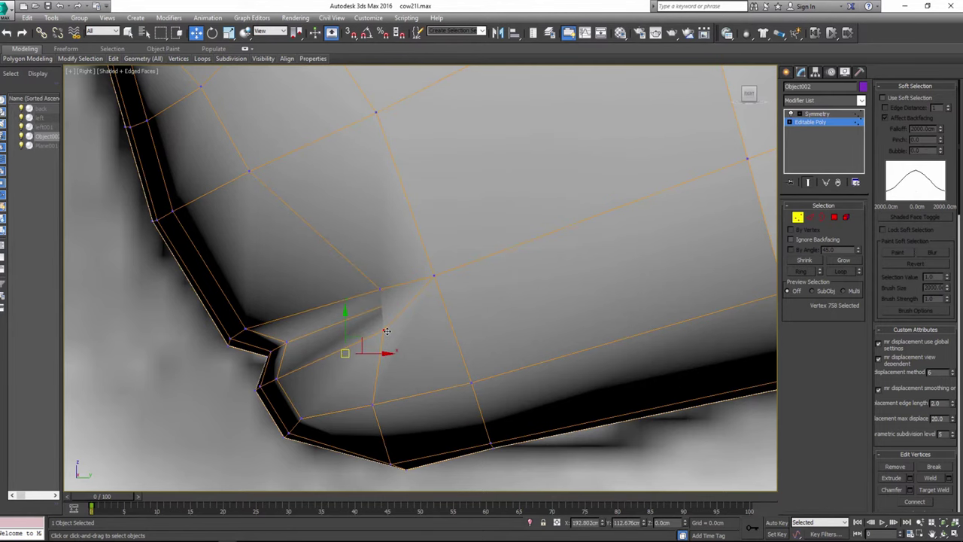
{"action": "key", "text": "alt+w"}
{"action": "key", "text": "alt+w"}
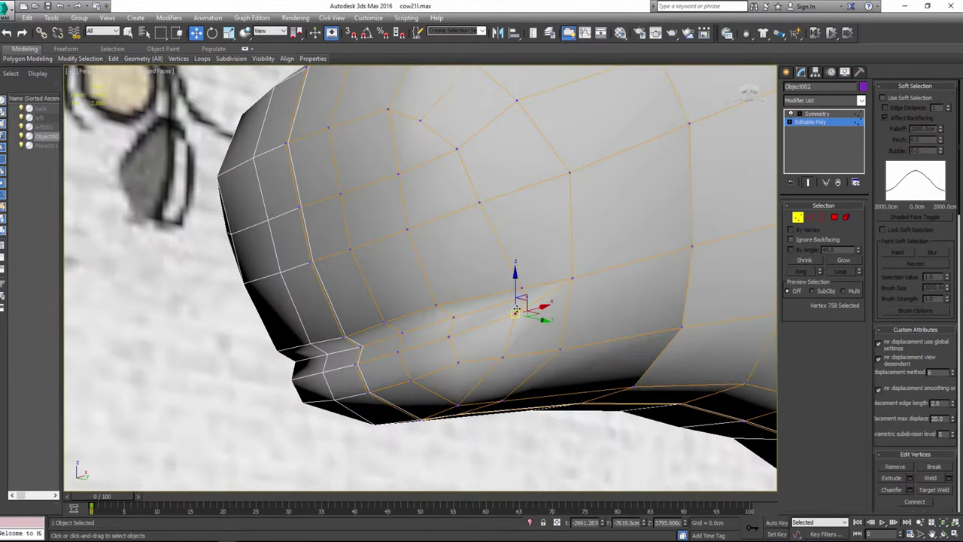
Step: Extrude three mouth-line polygons -42.333 cm inward into a recessed slit
{"action": "key", "text": "4"}
{"action": "left_click", "coordinate": [489, 302]}
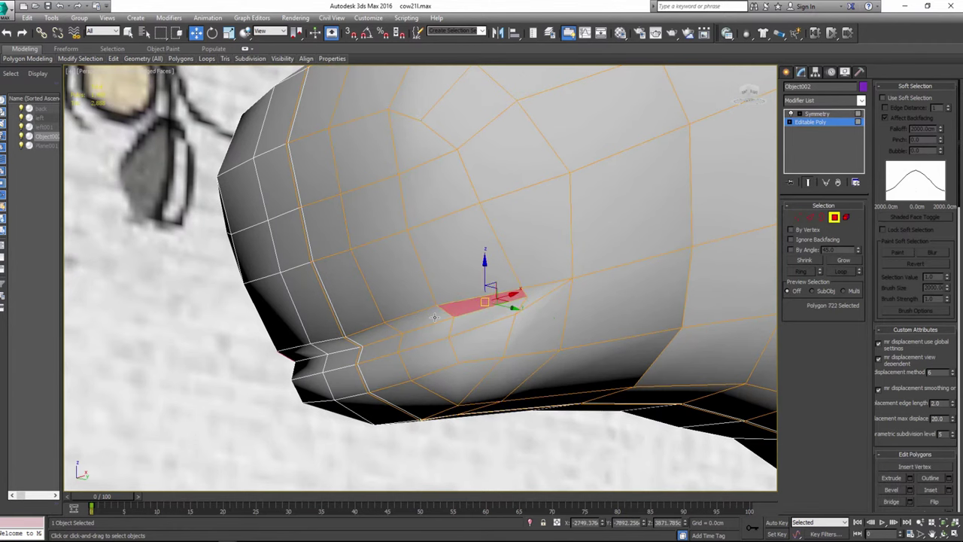
{"action": "left_click", "coordinate": [389, 331], "text": "ctrl"}
{"action": "left_click", "coordinate": [384, 334], "text": "ctrl"}
{"action": "middle_click_drag", "start_coordinate": [389, 331], "coordinate": [416, 351], "text": "alt"}
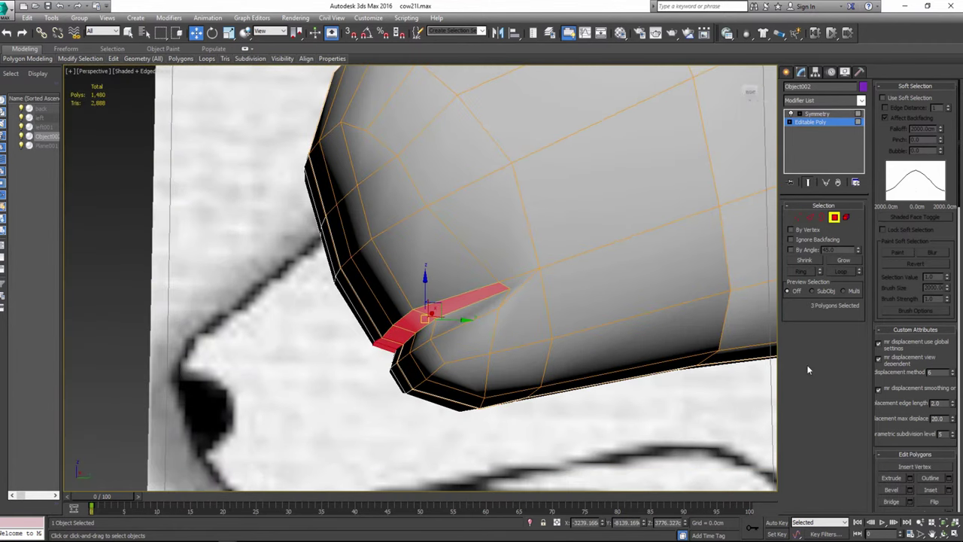
{"action": "left_click", "coordinate": [911, 478]}
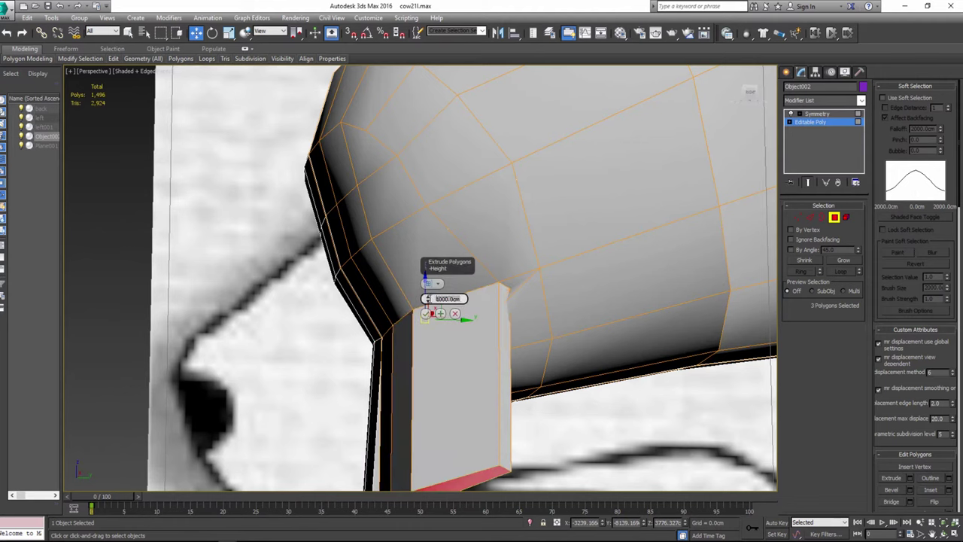
{"action": "key", "text": "Return"}
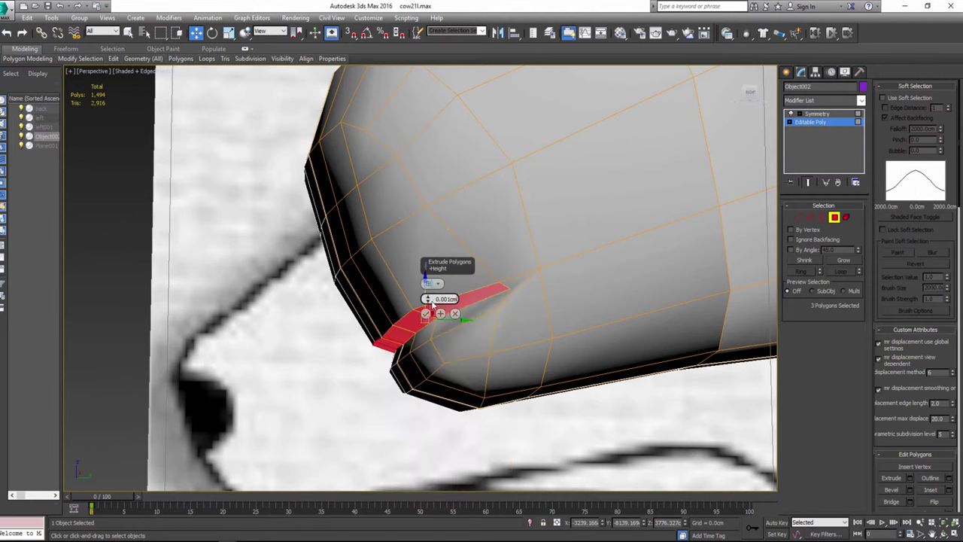
{"action": "left_click_drag", "start_coordinate": [427, 298], "coordinate": [427, 299]}
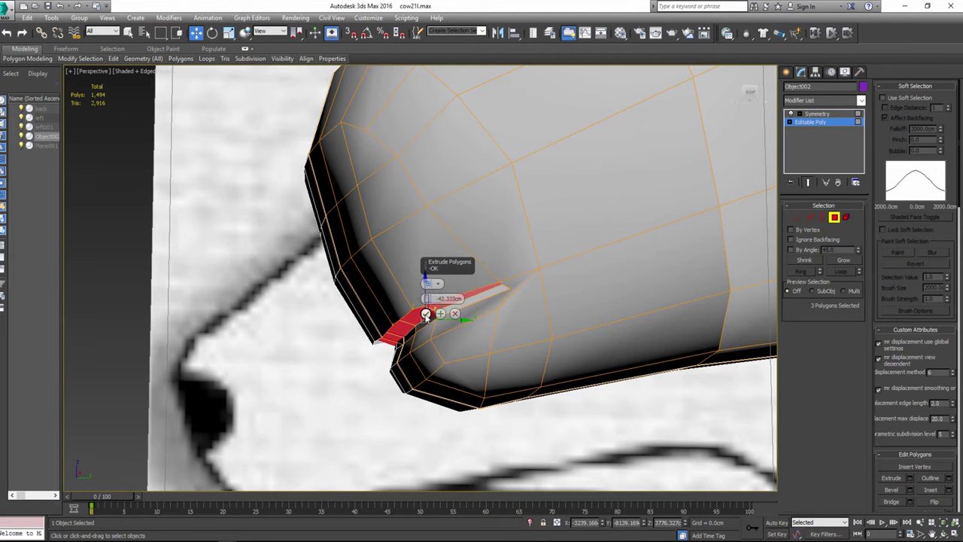
{"action": "left_click", "coordinate": [426, 314]}
Step: Move the recessed mouth strip upward and tilt it slightly in the side view
{"action": "key", "text": "alt+w"}
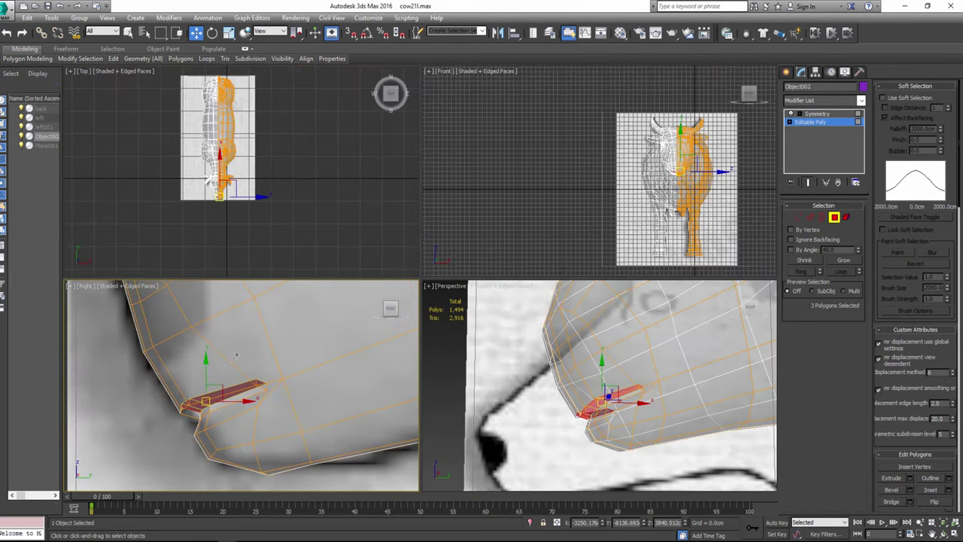
{"action": "left_click_drag", "start_coordinate": [236, 354], "coordinate": [230, 378]}
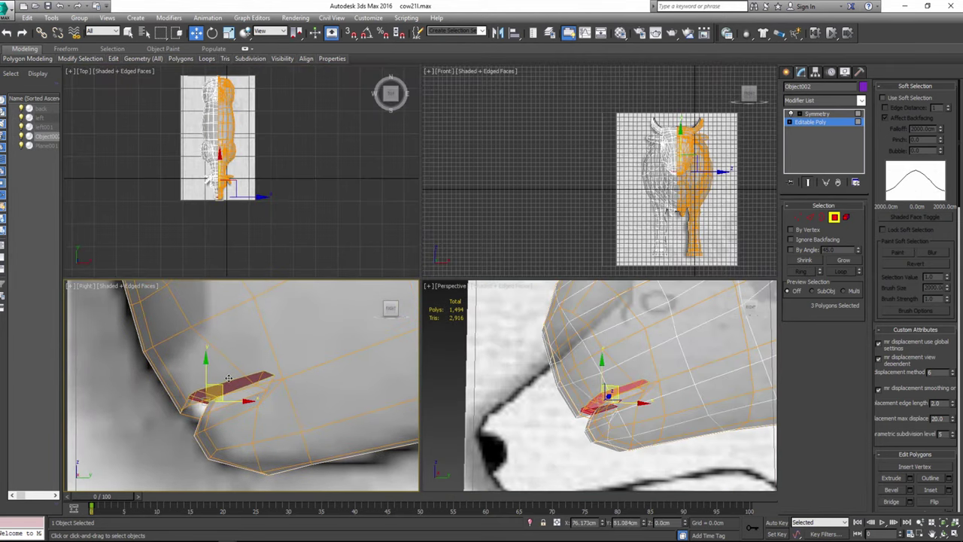
{"action": "key", "text": "e"}
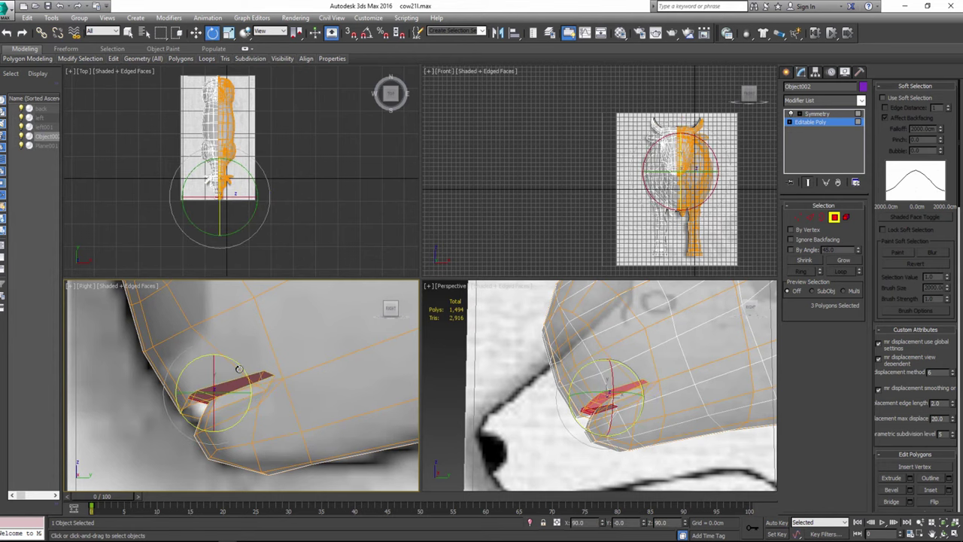
{"action": "left_click_drag", "start_coordinate": [191, 362], "coordinate": [189, 360]}
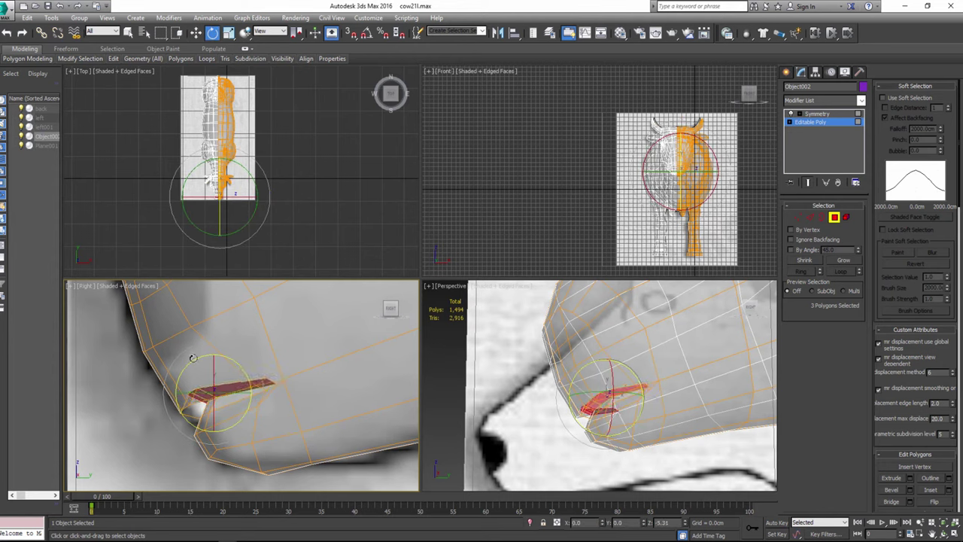
{"action": "key", "text": "alt+w"}
{"action": "mouse_move", "coordinate": [545, 430]}
{"action": "middle_mouse_down", "text": "alt"}
{"action": "mouse_move", "coordinate": [499, 400]}
{"action": "mouse_move", "coordinate": [615, 401]}
{"action": "mouse_move", "coordinate": [744, 299]}
{"action": "middle_mouse_up", "text": "alt"}
{"action": "middle_click_drag", "start_coordinate": [545, 306], "coordinate": [487, 339], "text": "alt"}
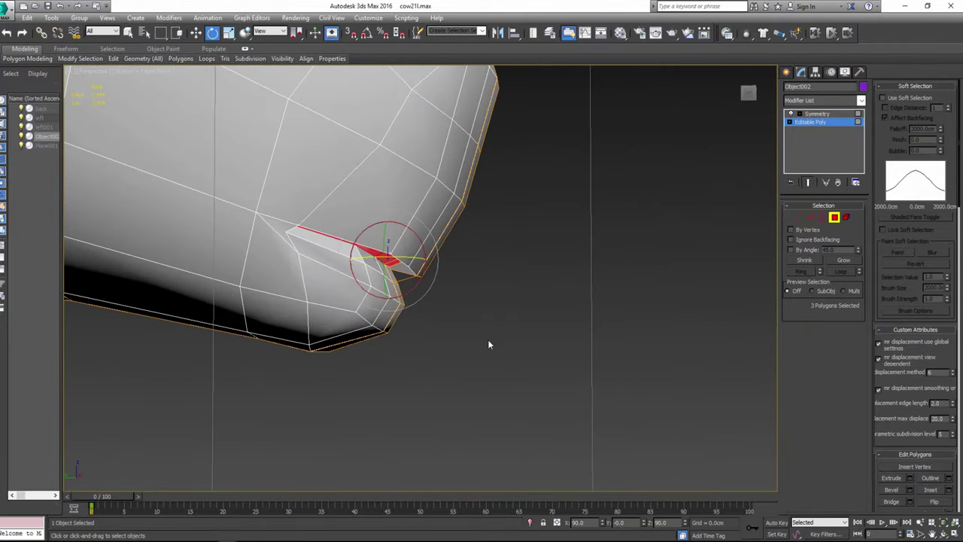
Step: Move the vertex above the mouth corner and three mouth-corner vertices in the side view
{"action": "key", "text": "1"}
{"action": "key", "text": "w"}
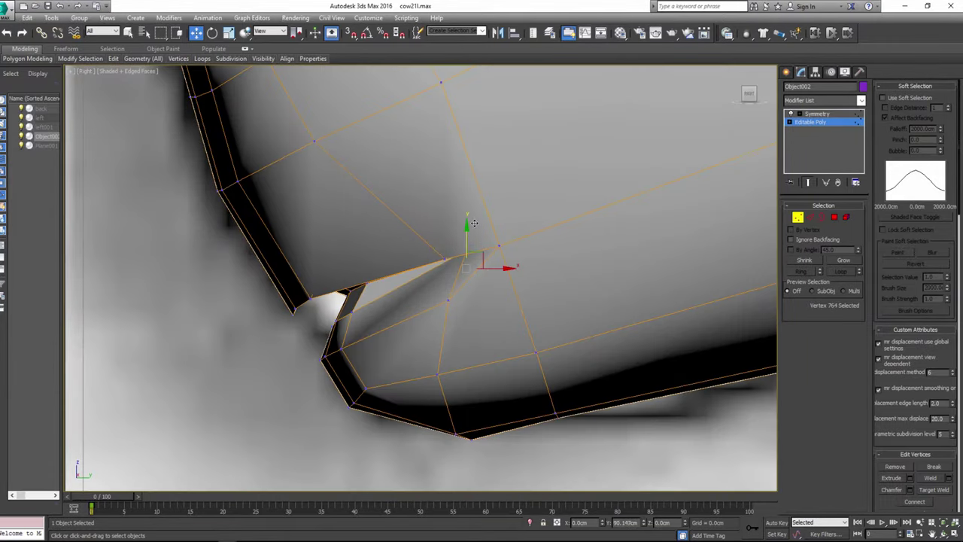
{"action": "middle_click_drag", "start_coordinate": [468, 240], "coordinate": [468, 250]}
{"action": "left_click", "coordinate": [445, 267]}
{"action": "left_click_drag", "start_coordinate": [458, 256], "coordinate": [451, 280]}
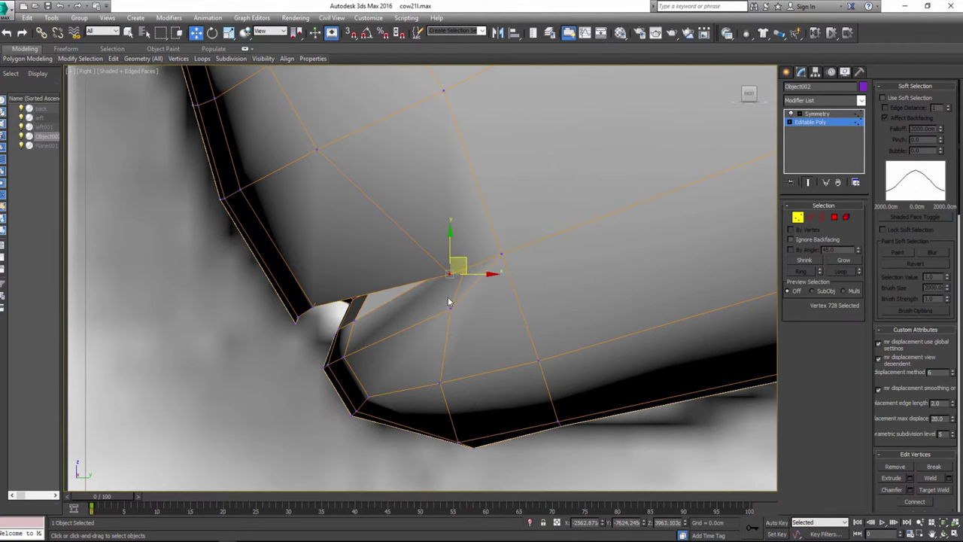
{"action": "scroll", "coordinate": [410, 324], "scroll_direction": "down", "scroll_amount": 2}
{"action": "scroll", "coordinate": [410, 323], "scroll_direction": "up", "scroll_amount": 1}
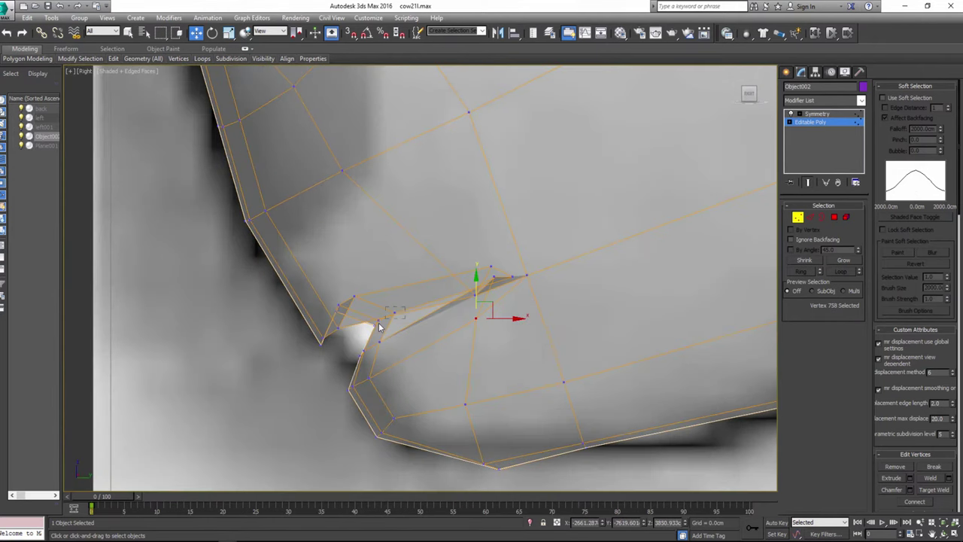
{"action": "mouse_move", "coordinate": [370, 331]}
{"action": "left_mouse_down"}
{"action": "mouse_move", "coordinate": [382, 319]}
{"action": "mouse_move", "coordinate": [402, 344]}
{"action": "left_mouse_up"}
{"action": "scroll", "coordinate": [378, 323], "scroll_direction": "up", "scroll_amount": 1}
{"action": "middle_click_drag", "start_coordinate": [402, 345], "coordinate": [519, 301]}
{"action": "scroll", "coordinate": [361, 335], "scroll_direction": "up", "scroll_amount": 2}
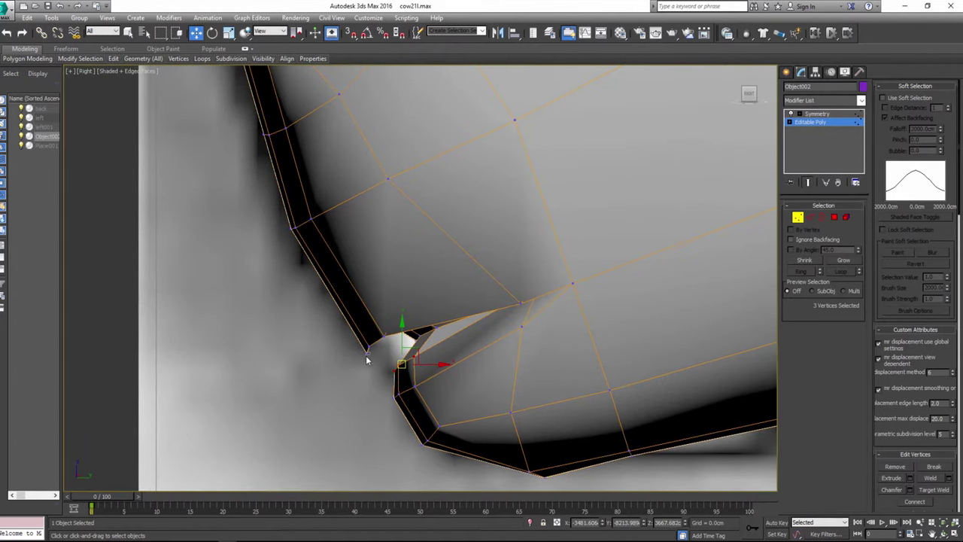
{"action": "left_click", "coordinate": [366, 355]}
Step: Tuck the front mouth-corner vertices into the muzzle outline and select the front muzzle polygons
{"action": "left_click_drag", "start_coordinate": [347, 317], "coordinate": [393, 356]}
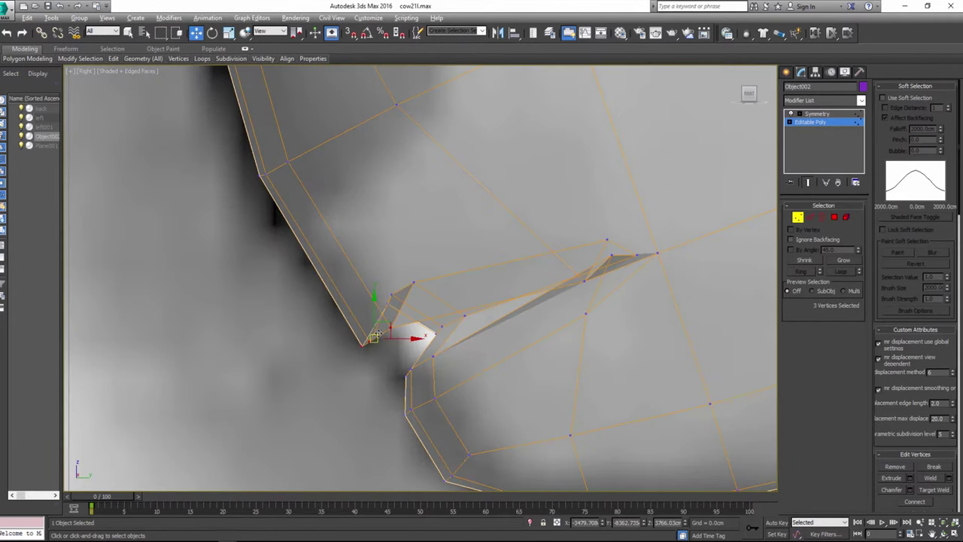
{"action": "left_click_drag", "start_coordinate": [430, 263], "coordinate": [383, 314]}
{"action": "left_click", "coordinate": [412, 284]}
{"action": "scroll", "coordinate": [422, 293], "scroll_direction": "down", "scroll_amount": 3}
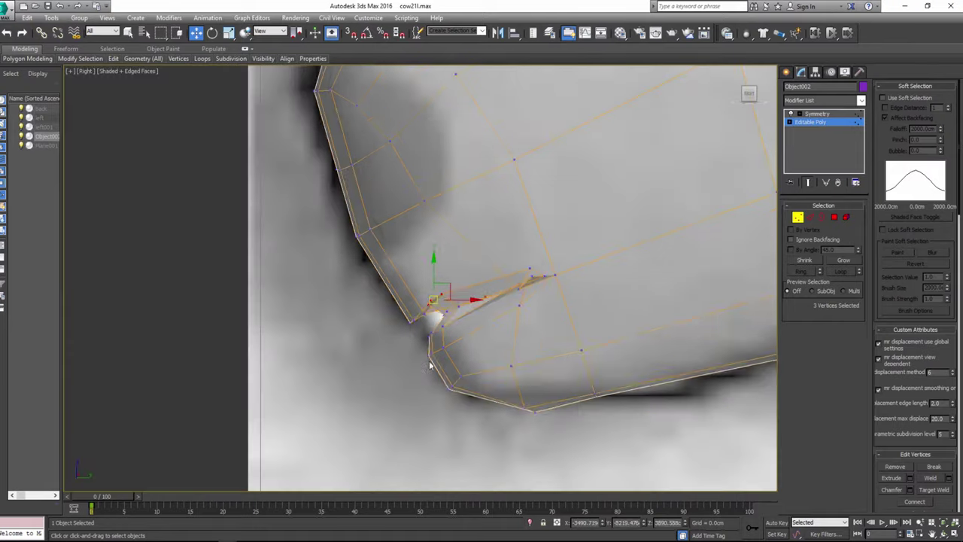
{"action": "scroll", "coordinate": [421, 316], "scroll_direction": "up", "scroll_amount": 2}
{"action": "middle_click_drag", "start_coordinate": [421, 354], "coordinate": [414, 325]}
{"action": "scroll", "coordinate": [407, 295], "scroll_direction": "down", "scroll_amount": 2}
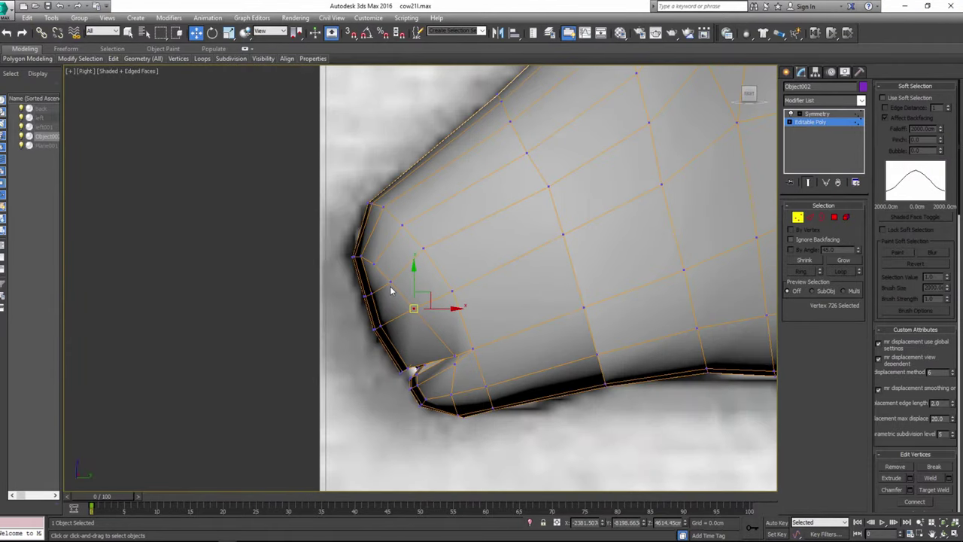
{"action": "key", "text": "4"}
{"action": "left_click_drag", "start_coordinate": [351, 284], "coordinate": [389, 355]}
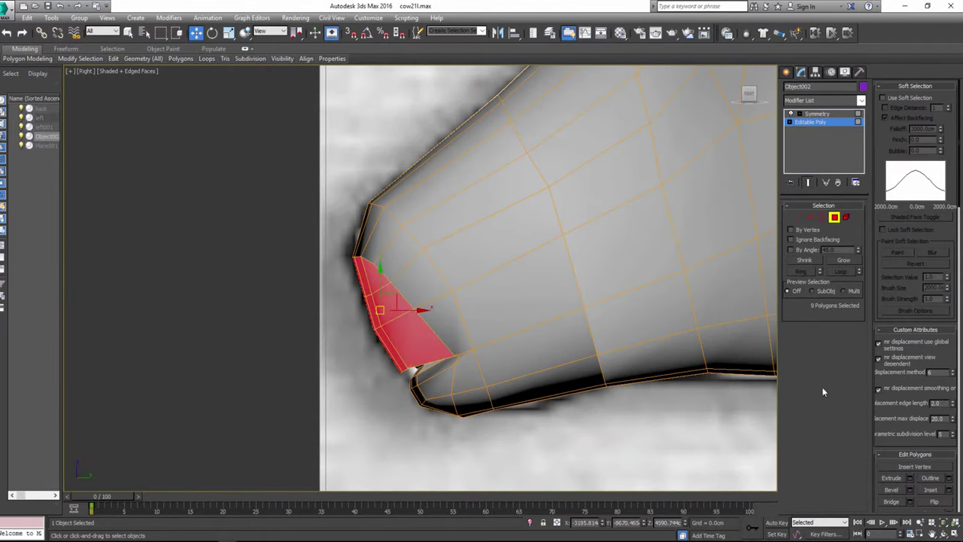
Step: Extrude the front muzzle faces outward and shift them forward, raising the front edges slightly
{"action": "scroll", "coordinate": [903, 339], "scroll_direction": "down", "scroll_amount": 3}
{"action": "left_click", "coordinate": [909, 416]}
{"action": "left_click_drag", "start_coordinate": [428, 300], "coordinate": [426, 283]}
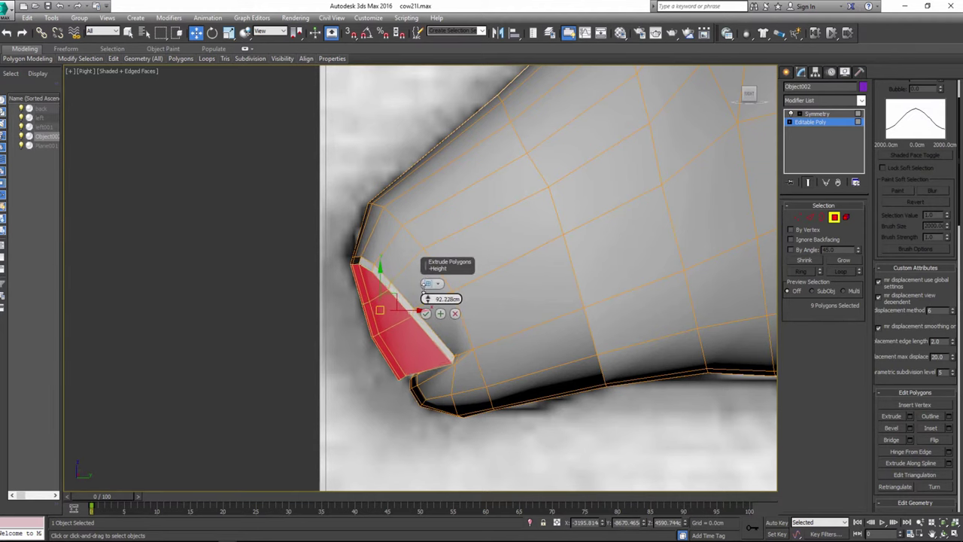
{"action": "left_click", "coordinate": [426, 313]}
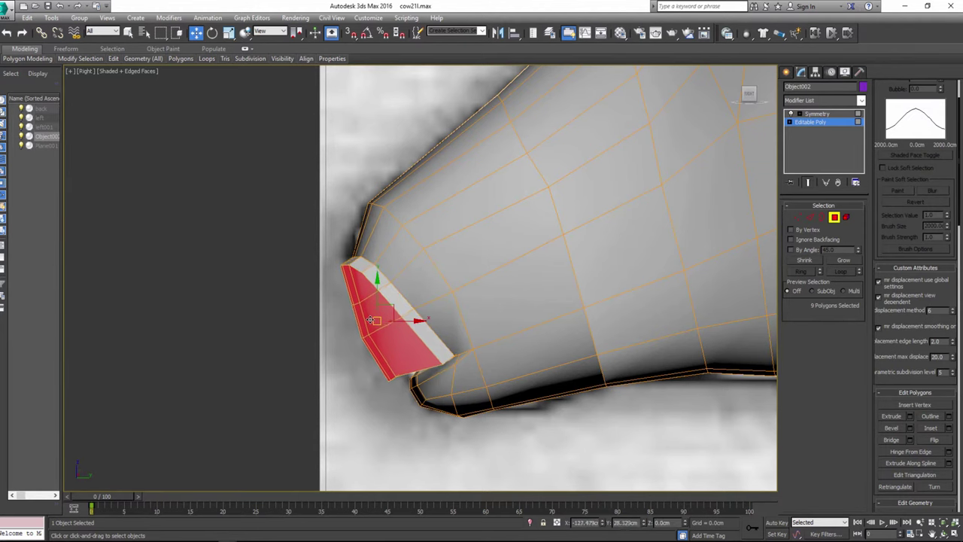
{"action": "left_click_drag", "start_coordinate": [378, 320], "coordinate": [370, 318]}
{"action": "middle_click_drag", "start_coordinate": [378, 266], "coordinate": [375, 239]}
{"action": "key", "text": "2"}
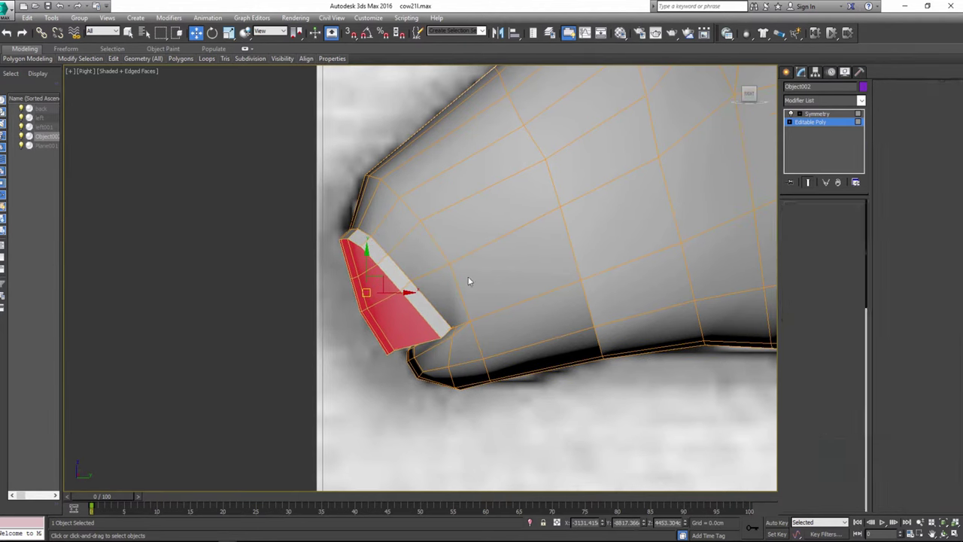
{"action": "left_click_drag", "start_coordinate": [392, 269], "coordinate": [391, 261]}
{"action": "key", "text": "r"}
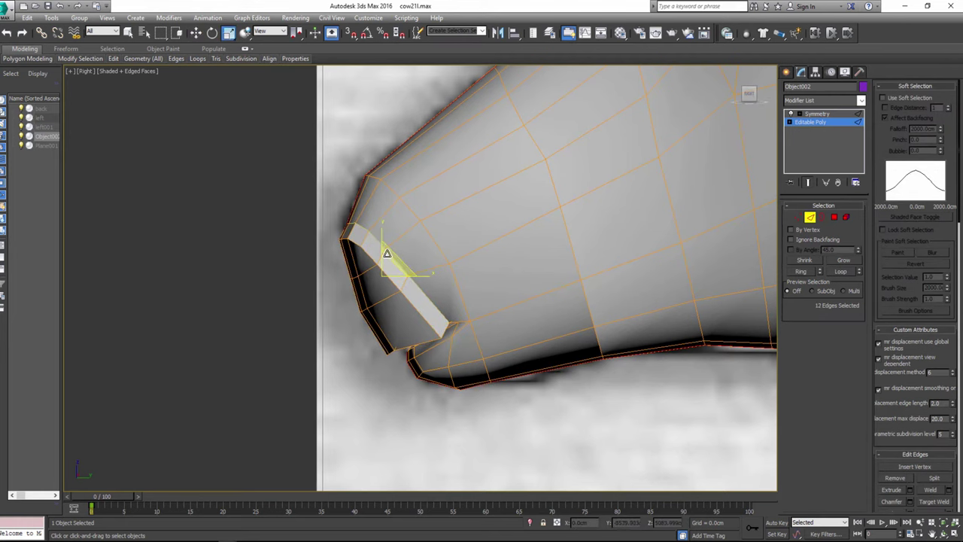
{"action": "key", "text": "w"}
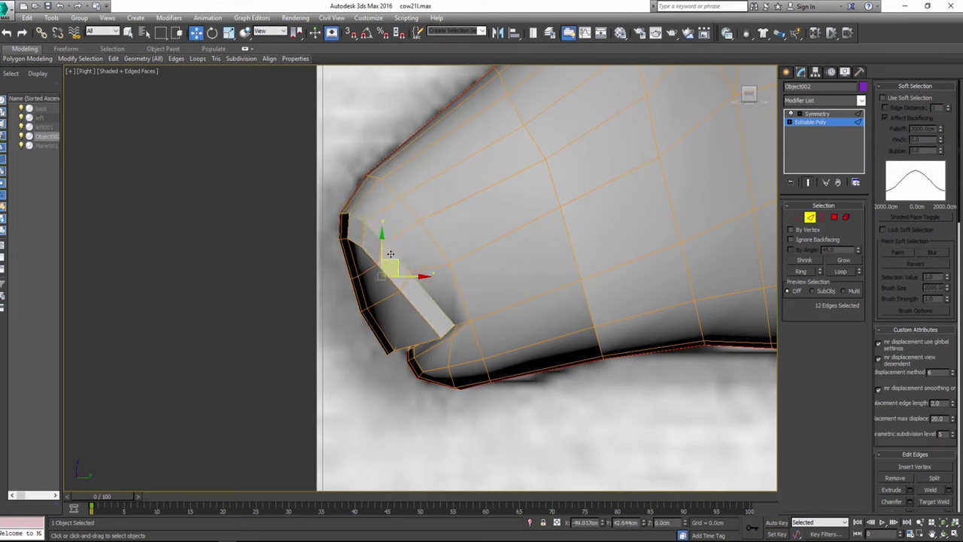
{"action": "key", "text": "4"}
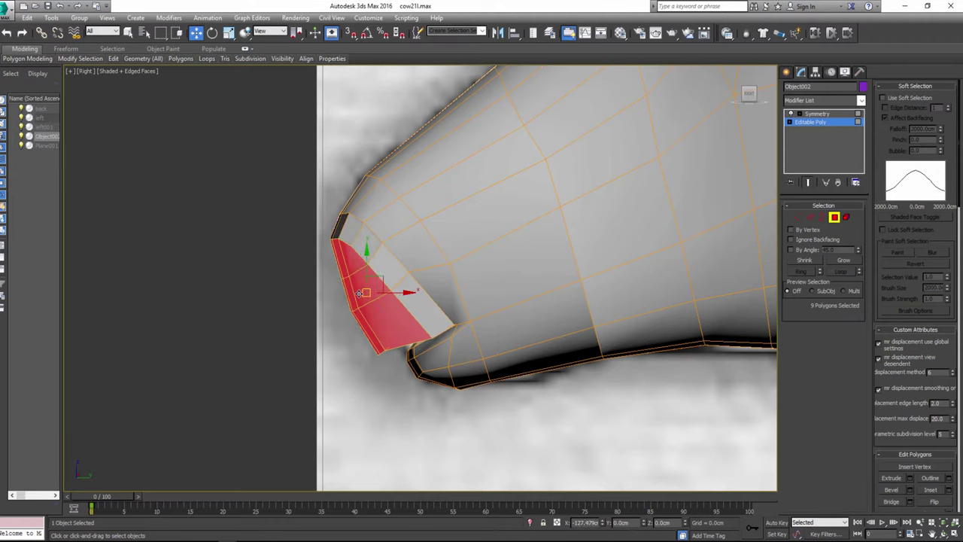
{"action": "scroll", "coordinate": [423, 345], "scroll_direction": "up", "scroll_amount": 2}
Step: Pull the mouth-corner vertices down and back, checking them with See-Through shading
{"action": "key", "text": "1"}
{"action": "scroll", "coordinate": [424, 345], "scroll_direction": "up", "scroll_amount": 2}
{"action": "left_click", "coordinate": [421, 345]}
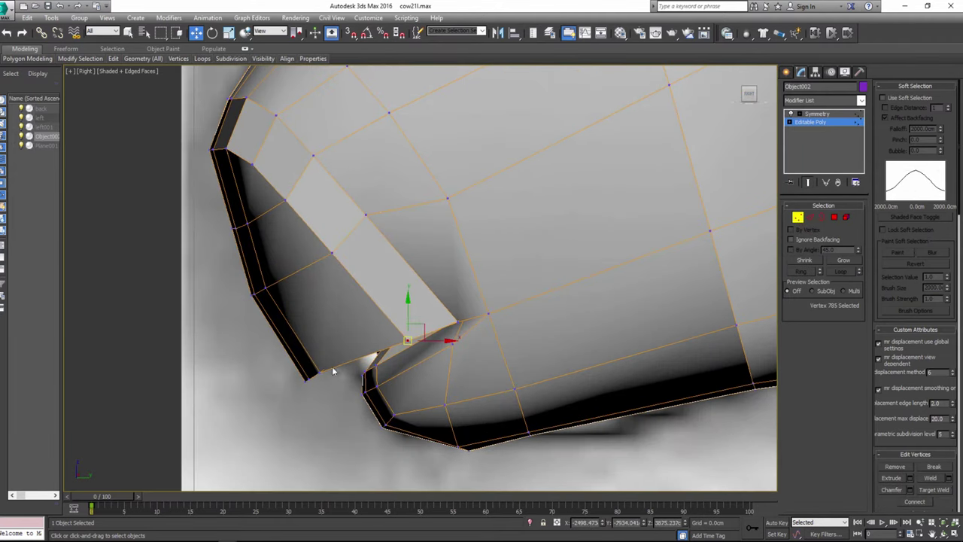
{"action": "left_click_drag", "start_coordinate": [423, 342], "coordinate": [331, 376]}
{"action": "key", "text": "alt+x"}
{"action": "scroll", "coordinate": [331, 376], "scroll_direction": "up", "scroll_amount": 2}
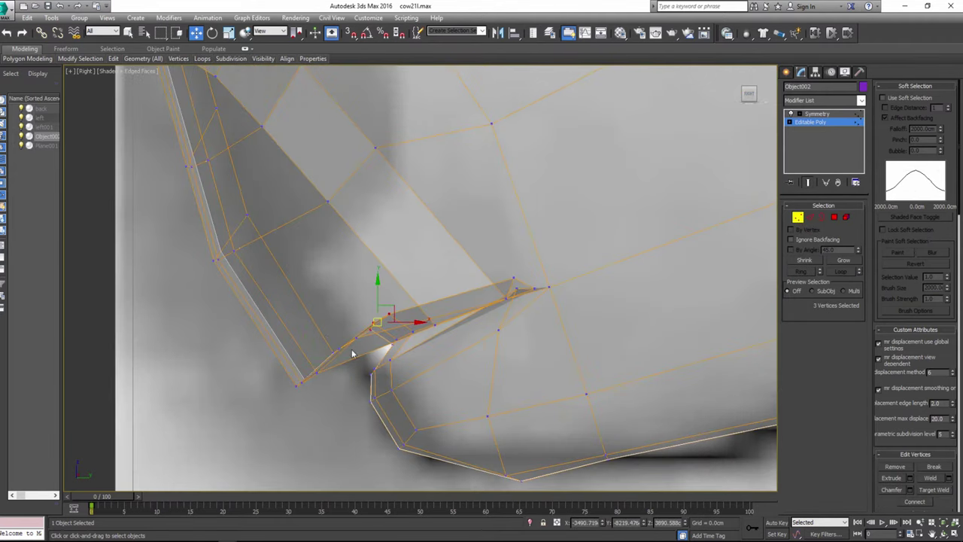
{"action": "key", "text": "alt+w"}
{"action": "key", "text": "alt+x"}
{"action": "key", "text": "alt+w"}
Step: Isolate the head and delete the three polygons inside the mouth slit, leaving 772 polygons
{"action": "middle_click_drag", "start_coordinate": [599, 379], "coordinate": [566, 363]}
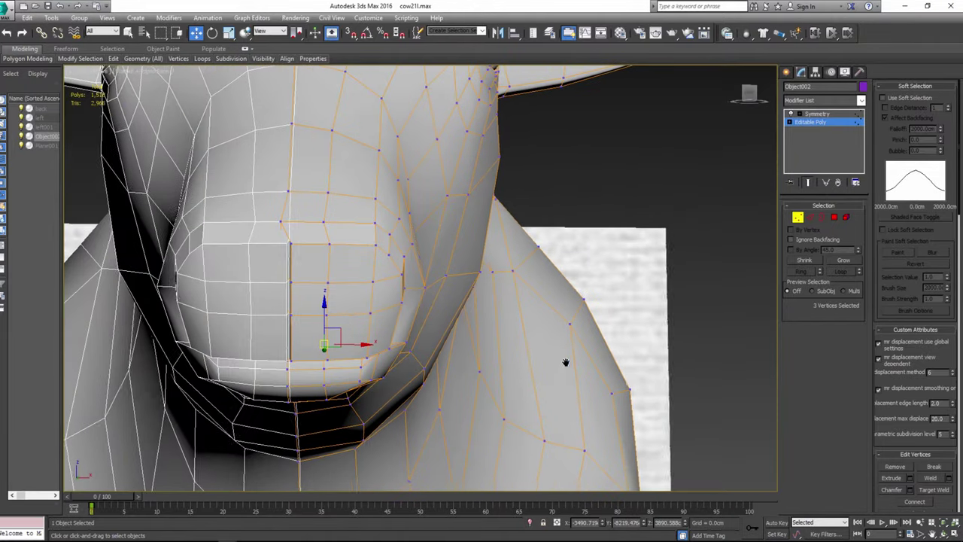
{"action": "key", "text": "2"}
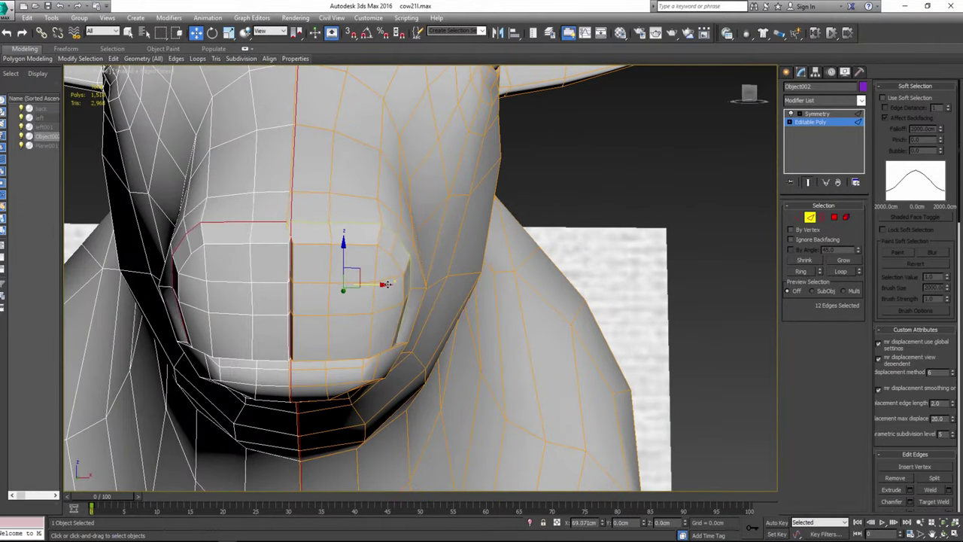
{"action": "key", "text": "4"}
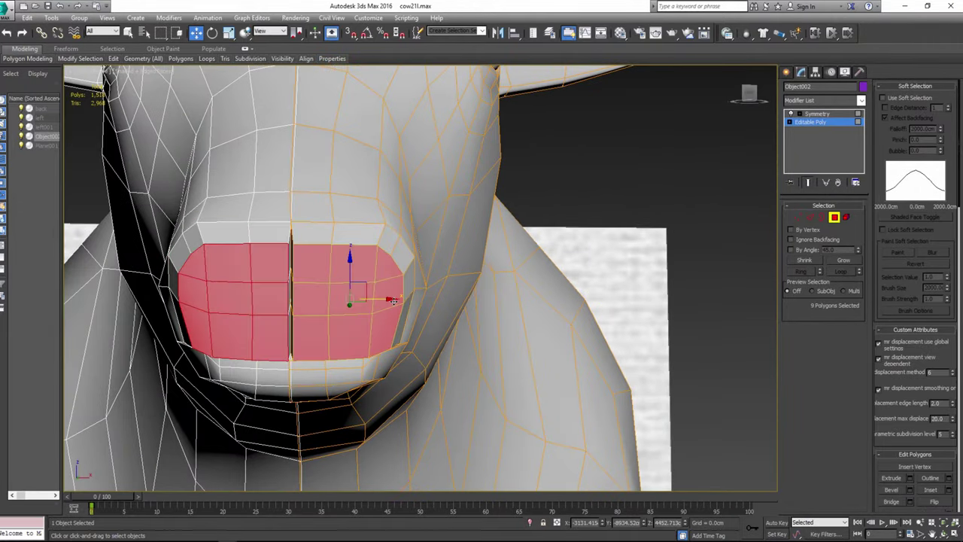
{"action": "key", "text": "r"}
{"action": "mouse_move", "coordinate": [374, 338]}
{"action": "middle_mouse_down", "text": "alt"}
{"action": "mouse_move", "coordinate": [347, 298]}
{"action": "mouse_move", "coordinate": [444, 354]}
{"action": "mouse_move", "coordinate": [362, 378]}
{"action": "middle_mouse_up", "text": "alt"}
{"action": "scroll", "coordinate": [347, 298], "scroll_direction": "down", "scroll_amount": 3}
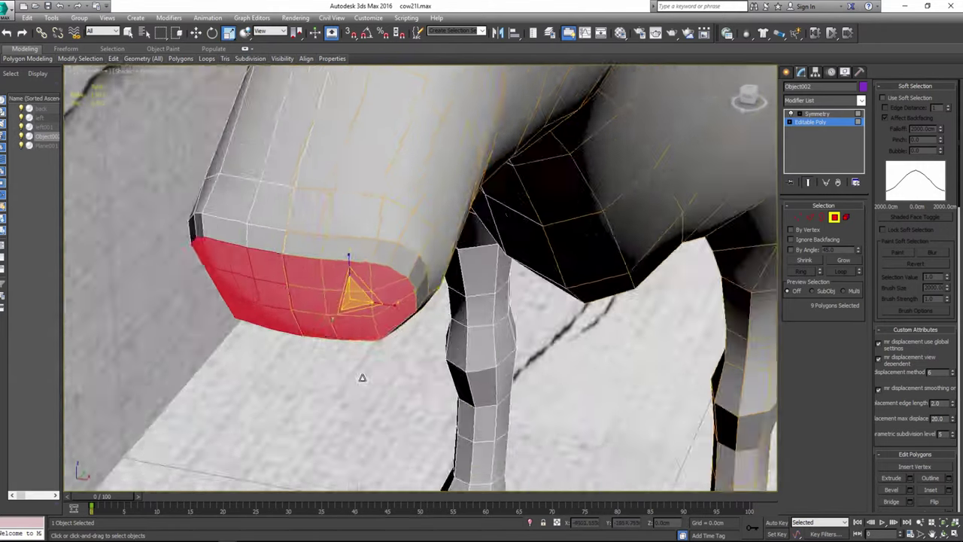
{"action": "key", "text": "alt+q"}
{"action": "mouse_move", "coordinate": [688, 334]}
{"action": "middle_mouse_down", "text": "alt"}
{"action": "mouse_move", "coordinate": [292, 325]}
{"action": "mouse_move", "coordinate": [574, 386]}
{"action": "middle_mouse_up", "text": "alt"}
{"action": "key", "text": "Delete"}
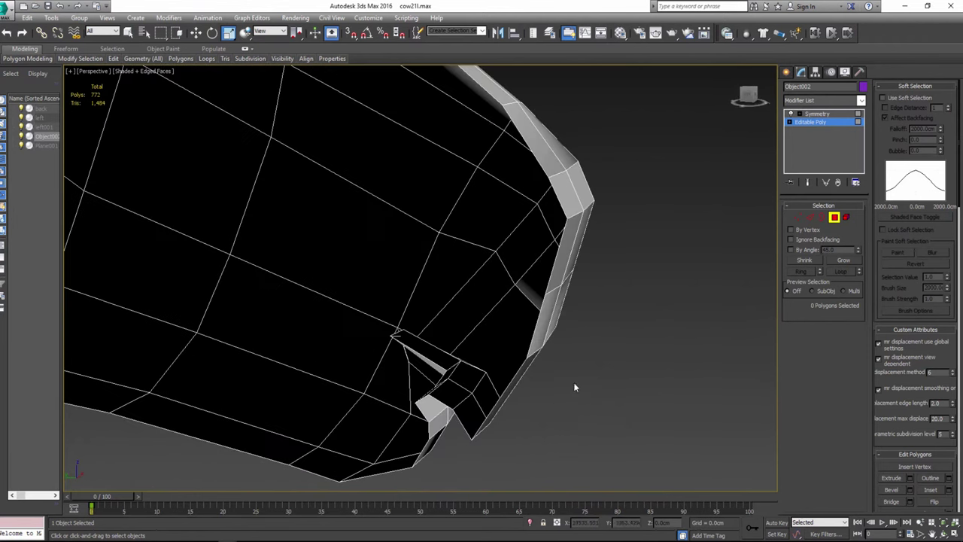
Step: Move the three mouth-hole vertices and a mouth-corner vertex down to narrow the opening
{"action": "left_click", "coordinate": [798, 218]}
{"action": "left_click_drag", "start_coordinate": [436, 343], "coordinate": [496, 384]}
{"action": "key", "text": "w"}
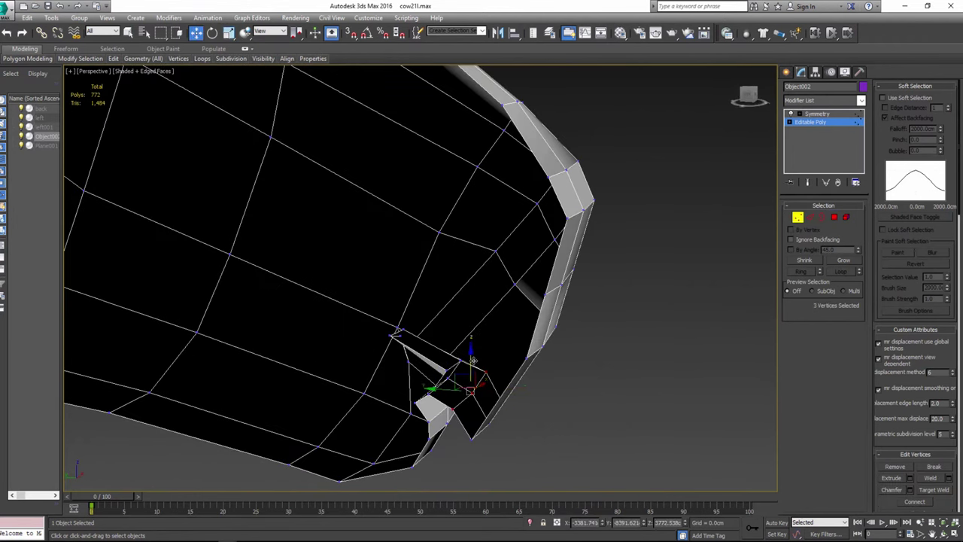
{"action": "mouse_move", "coordinate": [467, 366]}
{"action": "middle_mouse_down", "text": "alt"}
{"action": "mouse_move", "coordinate": [414, 293]}
{"action": "mouse_move", "coordinate": [464, 360]}
{"action": "middle_mouse_up", "text": "alt"}
{"action": "left_click", "coordinate": [449, 284]}
{"action": "middle_click_drag", "start_coordinate": [468, 367], "coordinate": [532, 273], "text": "alt"}
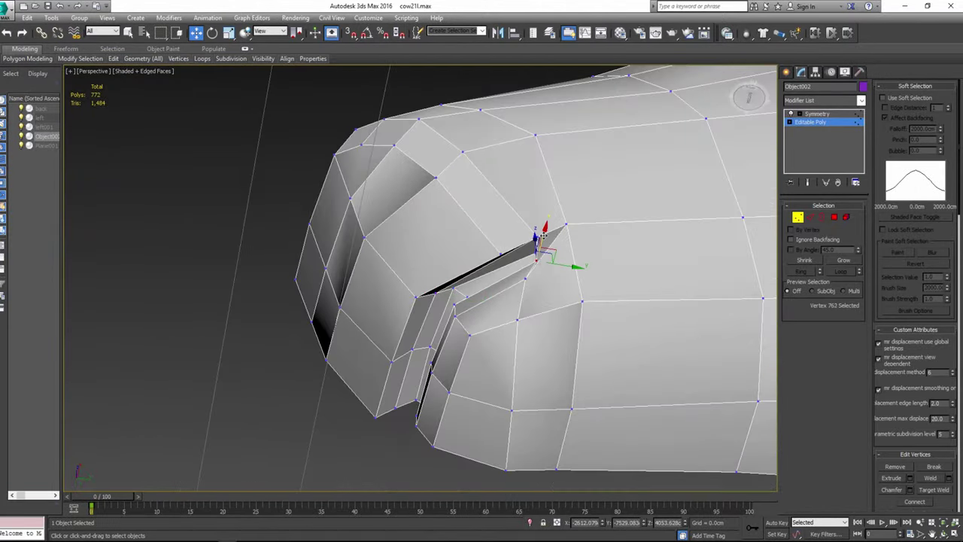
{"action": "middle_click_drag", "start_coordinate": [543, 235], "coordinate": [525, 217], "text": "alt"}
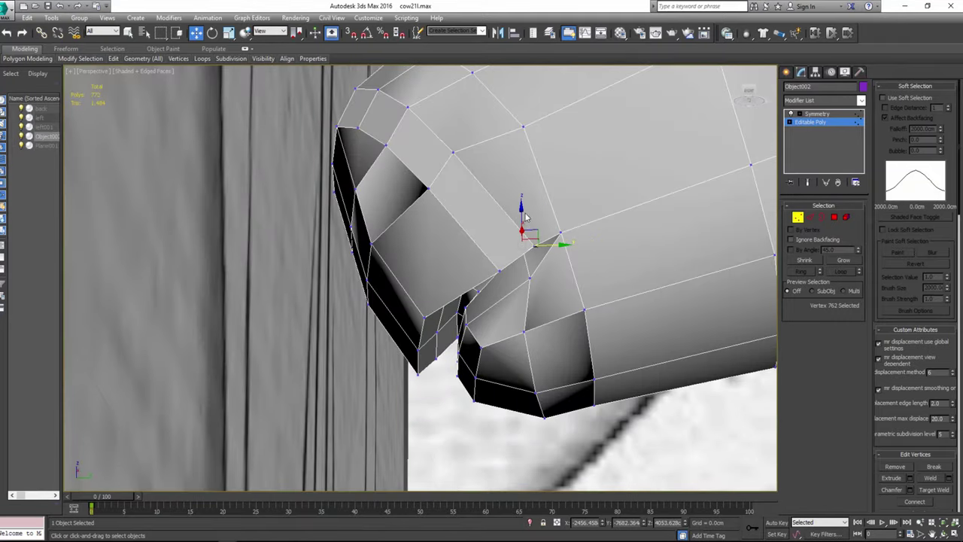
{"action": "left_click_drag", "start_coordinate": [526, 216], "coordinate": [532, 290]}
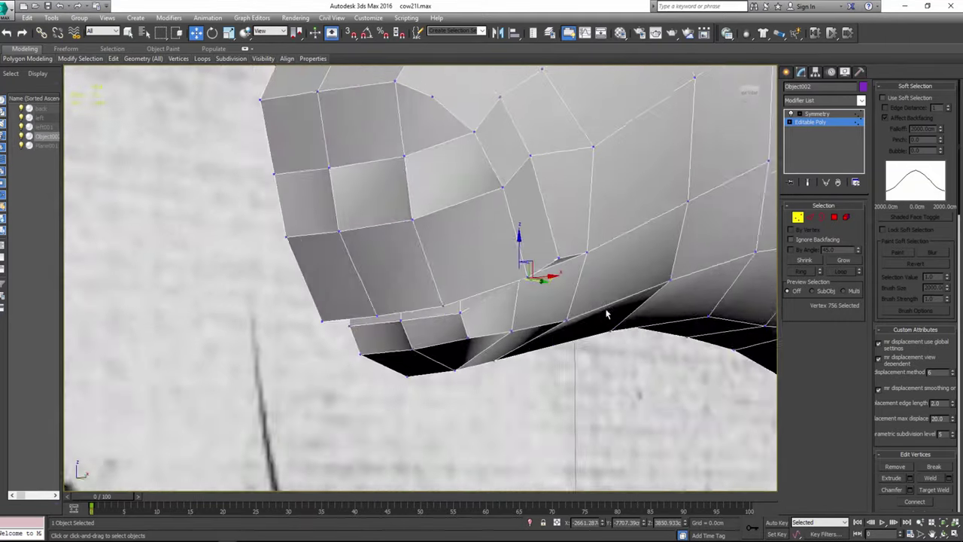
{"action": "mouse_move", "coordinate": [551, 279]}
{"action": "middle_mouse_down", "text": "alt"}
{"action": "mouse_move", "coordinate": [571, 299]}
{"action": "mouse_move", "coordinate": [574, 333]}
{"action": "mouse_move", "coordinate": [617, 351]}
{"action": "mouse_move", "coordinate": [532, 310]}
{"action": "mouse_move", "coordinate": [516, 262]}
{"action": "mouse_move", "coordinate": [532, 254]}
{"action": "middle_mouse_up", "text": "alt"}
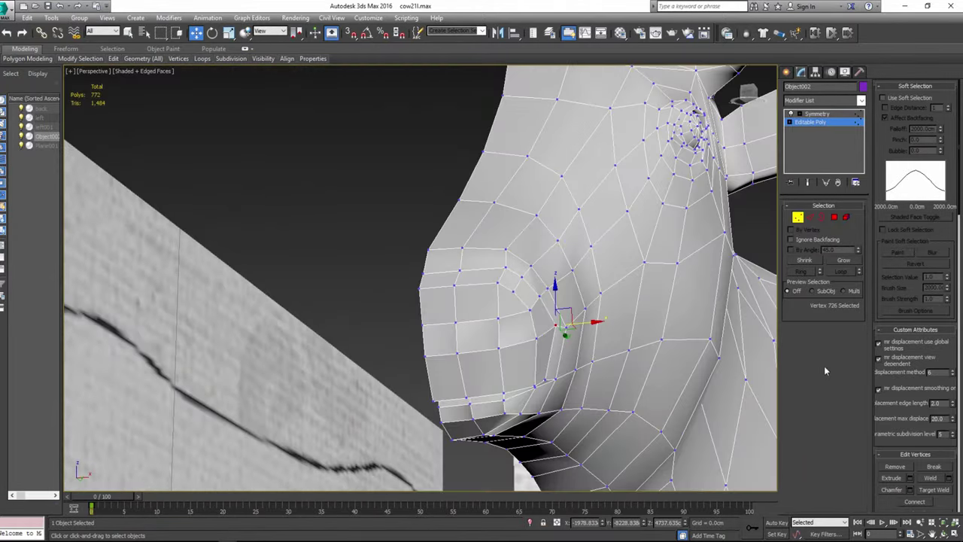
Step: Nudge the nostril and muzzle-tip vertices to round the snout against the side sketch
{"action": "scroll", "coordinate": [902, 347], "scroll_direction": "down", "scroll_amount": 5}
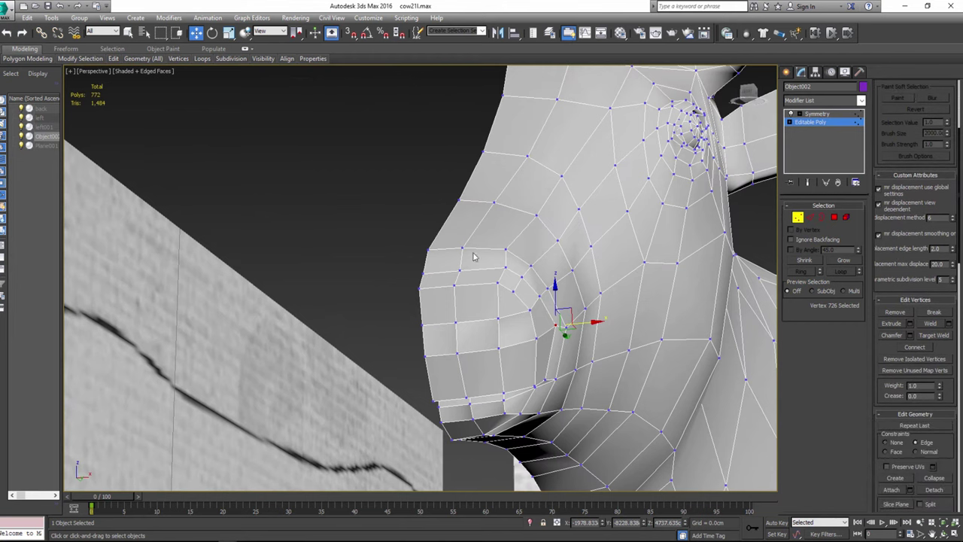
{"action": "left_click_drag", "start_coordinate": [522, 265], "coordinate": [498, 282]}
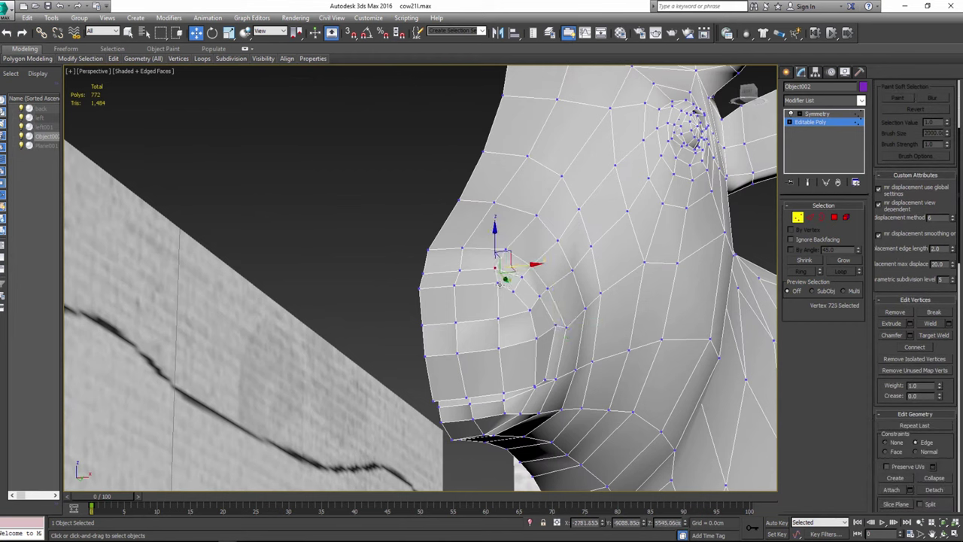
{"action": "left_click", "coordinate": [503, 316]}
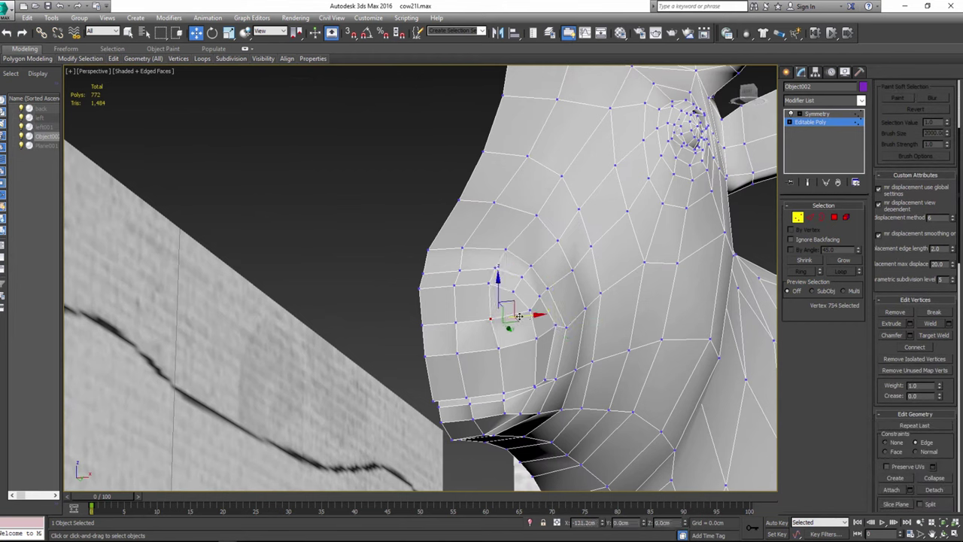
{"action": "left_click_drag", "start_coordinate": [519, 317], "coordinate": [478, 269]}
{"action": "left_click", "coordinate": [424, 273], "text": "ctrl"}
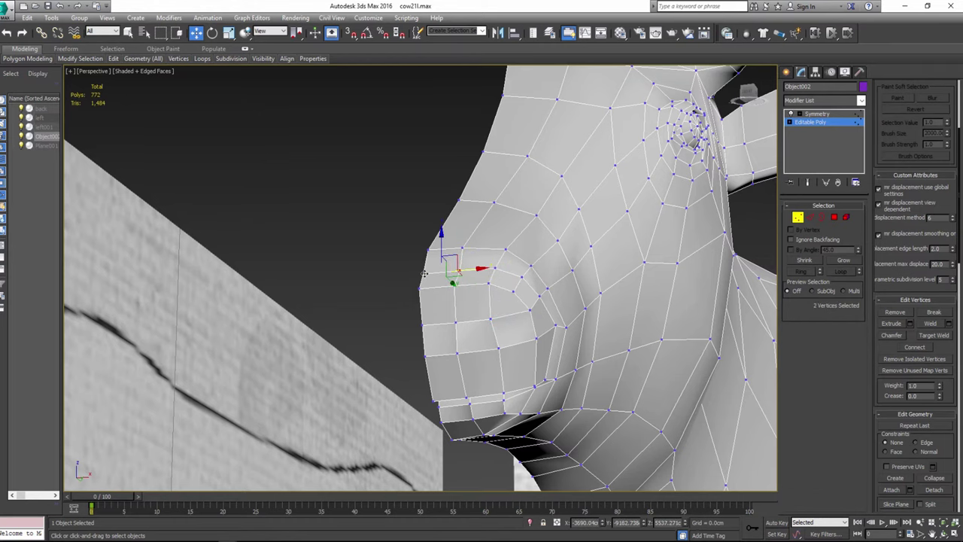
{"action": "left_click", "coordinate": [495, 268], "text": "ctrl"}
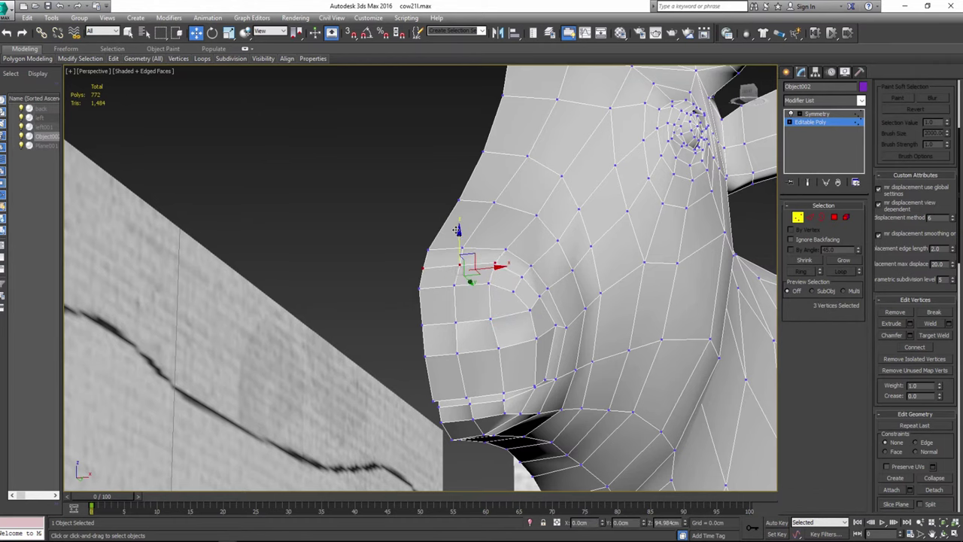
{"action": "middle_click_drag", "start_coordinate": [457, 229], "coordinate": [485, 334], "text": "alt"}
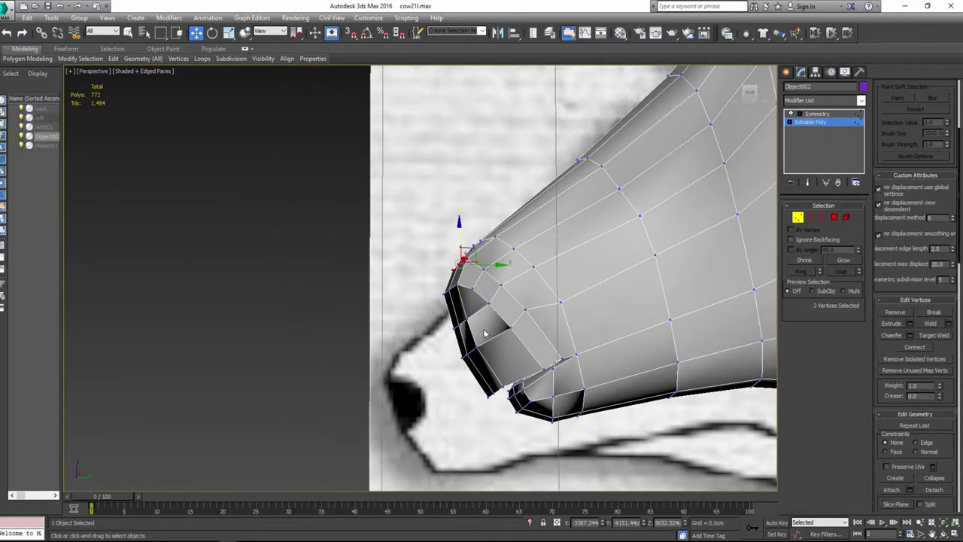
{"action": "scroll", "coordinate": [496, 301], "scroll_direction": "up", "scroll_amount": 2}
{"action": "scroll", "coordinate": [509, 264], "scroll_direction": "up", "scroll_amount": 3}
{"action": "scroll", "coordinate": [509, 248], "scroll_direction": "down", "scroll_amount": 3}
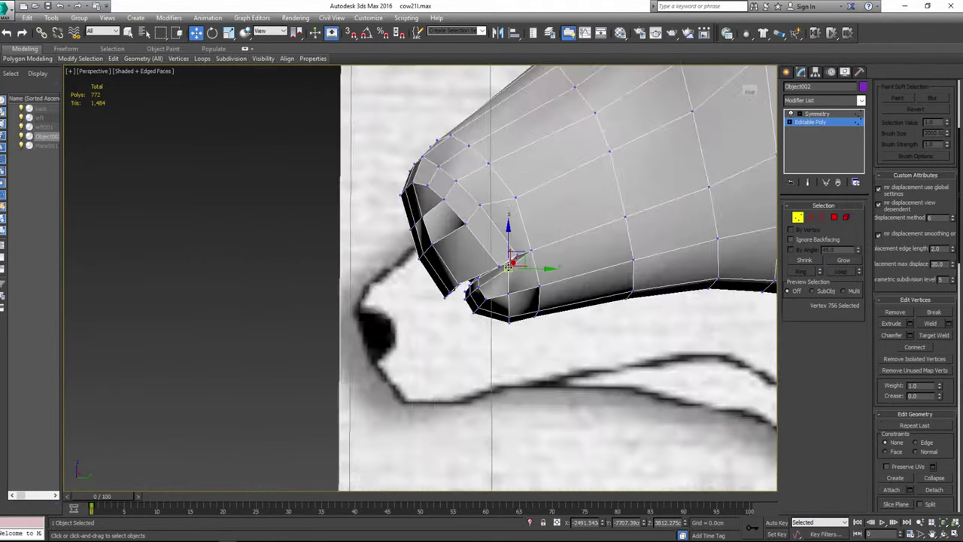
{"action": "scroll", "coordinate": [510, 249], "scroll_direction": "down", "scroll_amount": 3}
{"action": "key", "text": "4"}
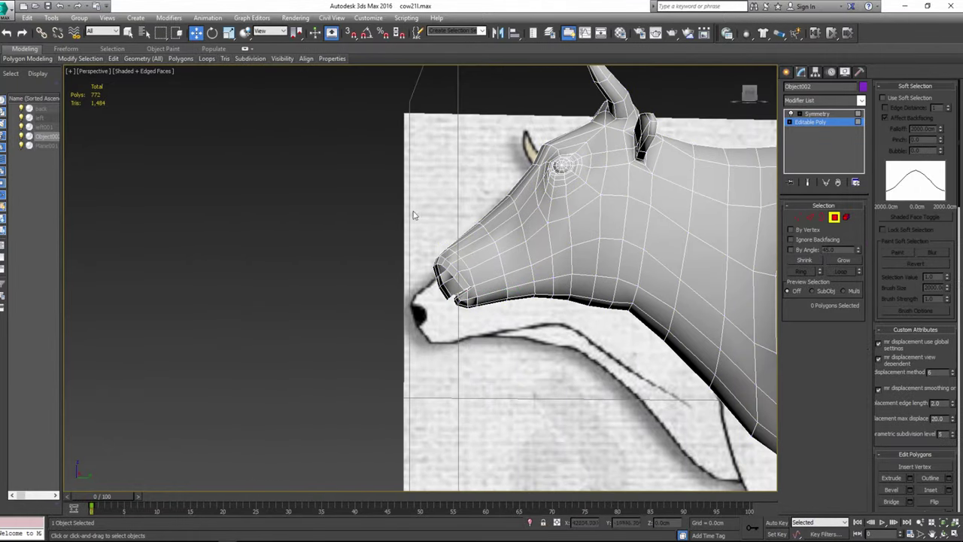
Step: Assign smoothing group 1 to the 64 snout polygons and open the Modifier List
{"action": "left_click_drag", "start_coordinate": [479, 306], "coordinate": [513, 348]}
{"action": "scroll", "coordinate": [894, 451], "scroll_direction": "down", "scroll_amount": 5}
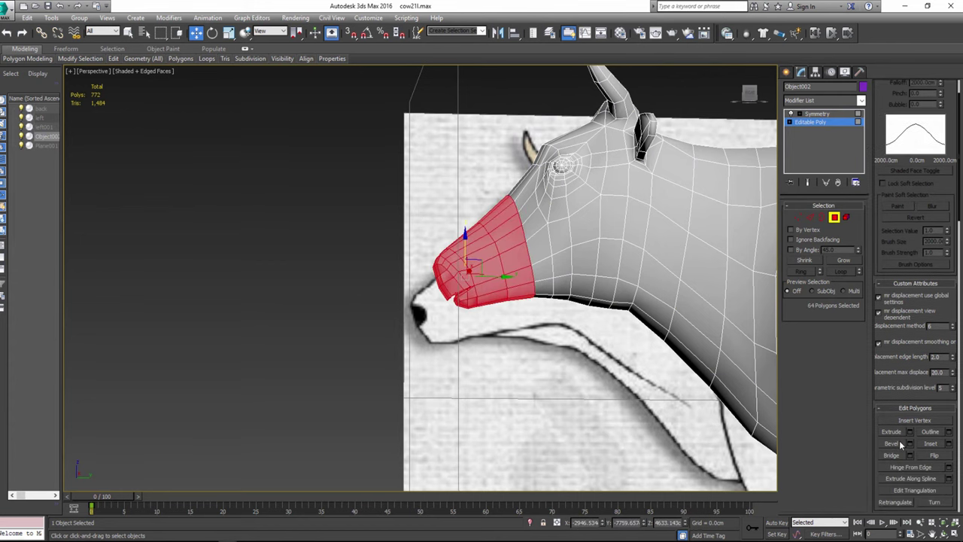
{"action": "scroll", "coordinate": [910, 440], "scroll_direction": "down", "scroll_amount": 5}
{"action": "scroll", "coordinate": [920, 427], "scroll_direction": "down", "scroll_amount": 5}
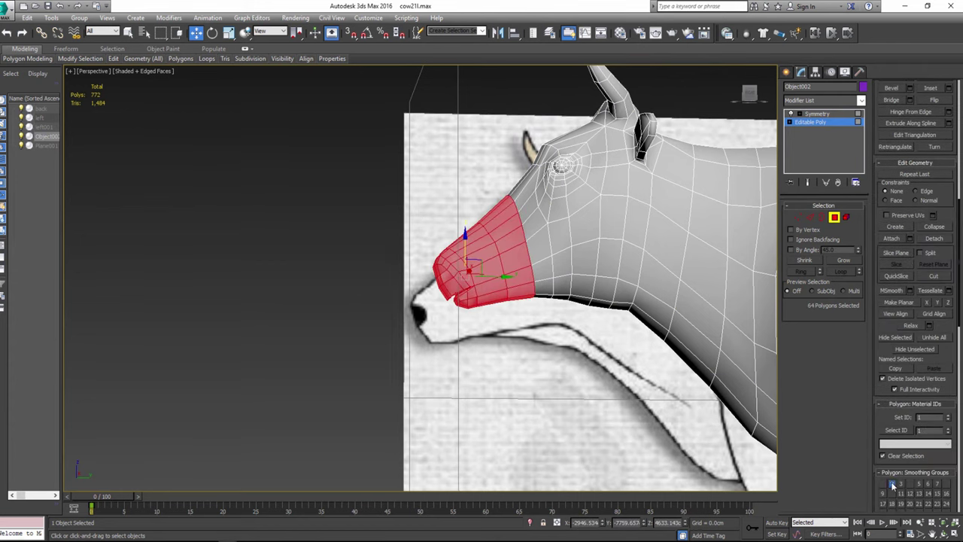
{"action": "left_click", "coordinate": [501, 434]}
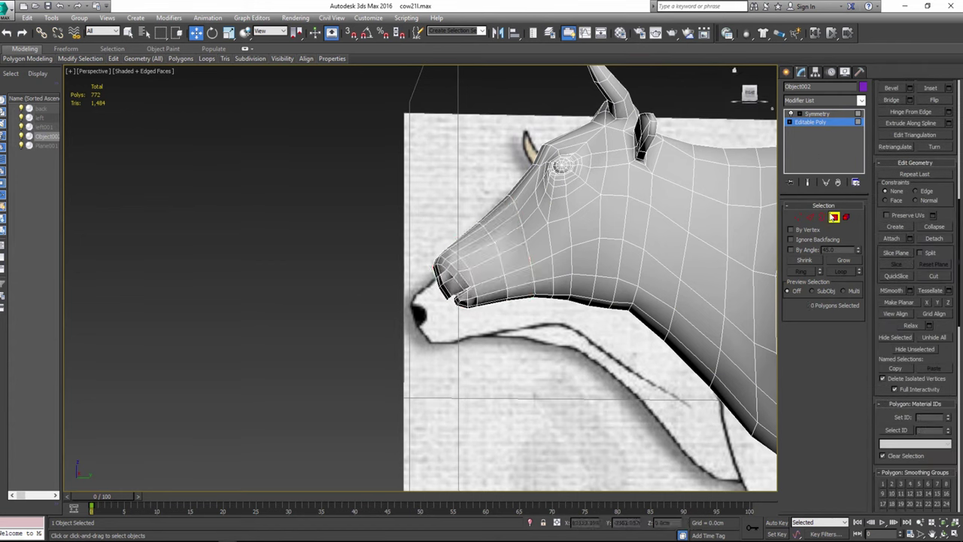
{"action": "left_click", "coordinate": [824, 101]}
{"action": "scroll", "coordinate": [827, 354], "scroll_direction": "down", "scroll_amount": 3}
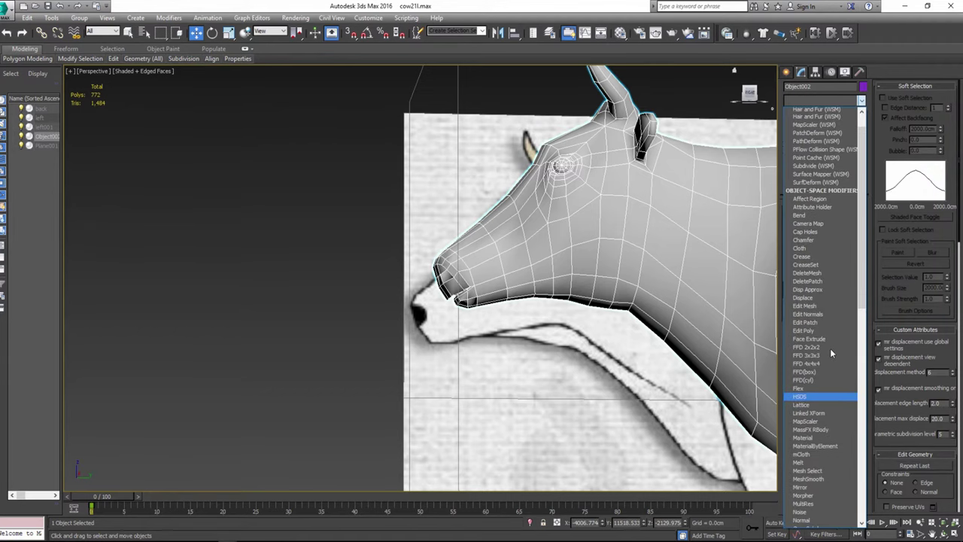
Step: Add Edit Normals to the cow, select all normals, and collapse it down, leaving Symmetry over Editable Poly
{"action": "scroll", "coordinate": [830, 348], "scroll_direction": "up", "scroll_amount": 3}
{"action": "left_click", "coordinate": [816, 393]}
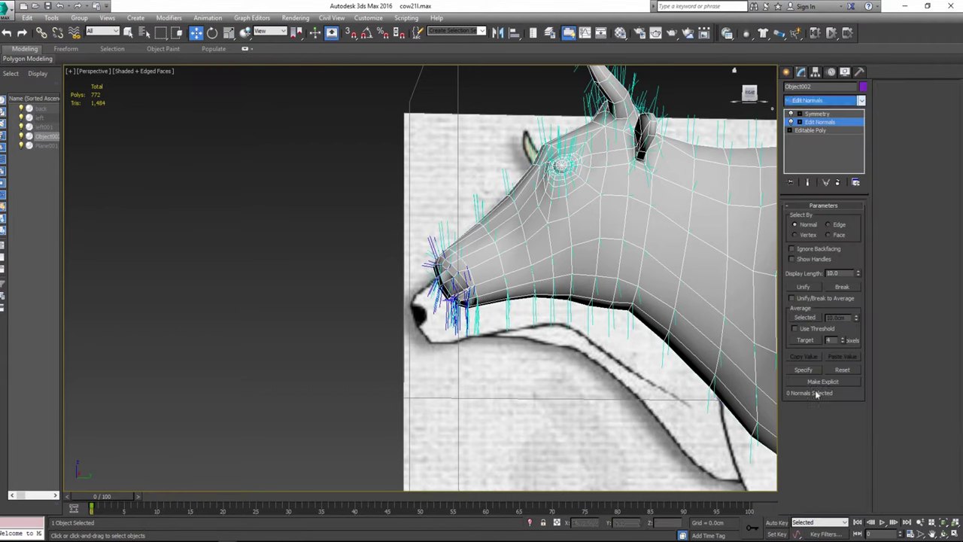
{"action": "scroll", "coordinate": [356, 176], "scroll_direction": "down", "scroll_amount": 1}
{"action": "scroll", "coordinate": [356, 176], "scroll_direction": "down", "scroll_amount": 4}
{"action": "left_click_drag", "start_coordinate": [307, 123], "coordinate": [555, 301]}
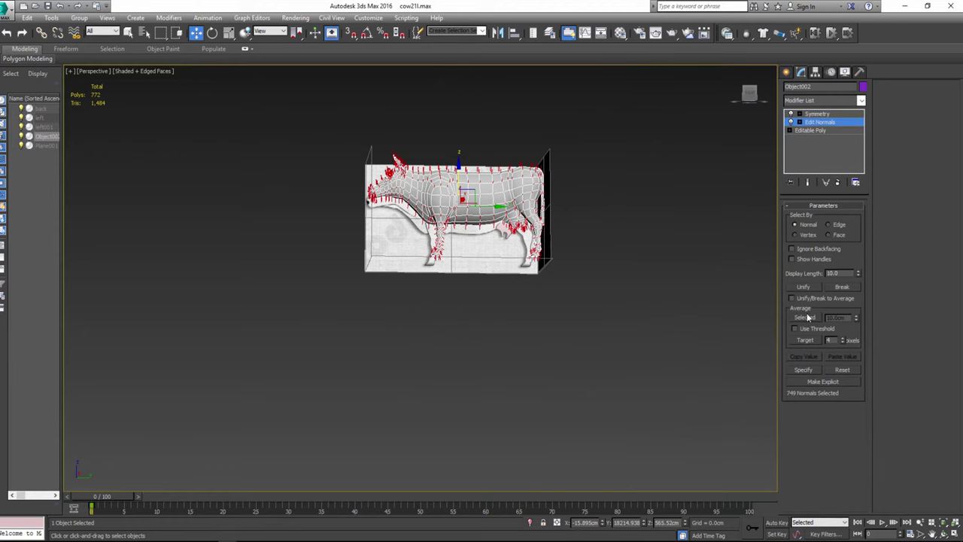
{"action": "right_click", "coordinate": [816, 121]}
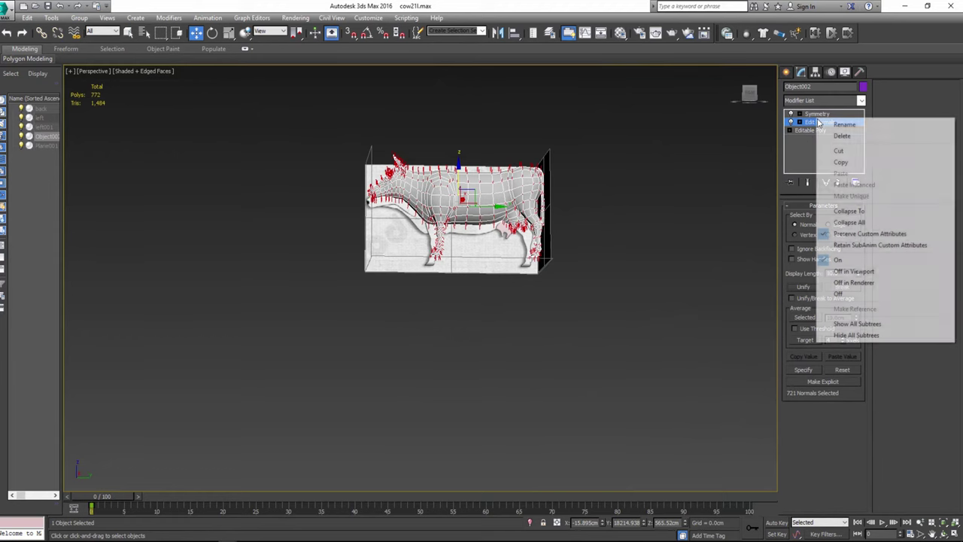
{"action": "left_click", "coordinate": [831, 210]}
{"action": "left_click", "coordinate": [517, 316]}
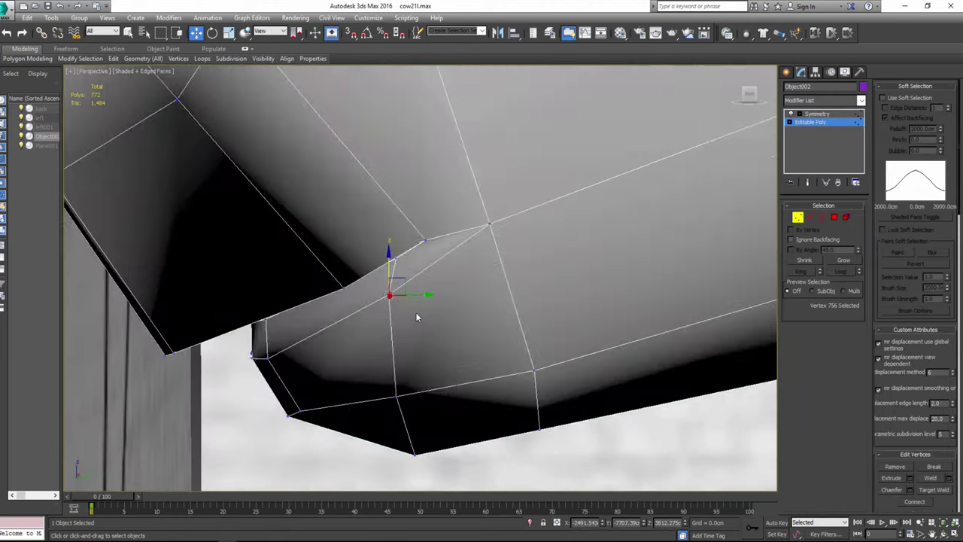
Step: Nudge a mouth-strip vertex and add a second vertex to the selection while orbiting the mouth
{"action": "key", "text": "alt+x"}
{"action": "left_click_drag", "start_coordinate": [343, 286], "coordinate": [351, 279]}
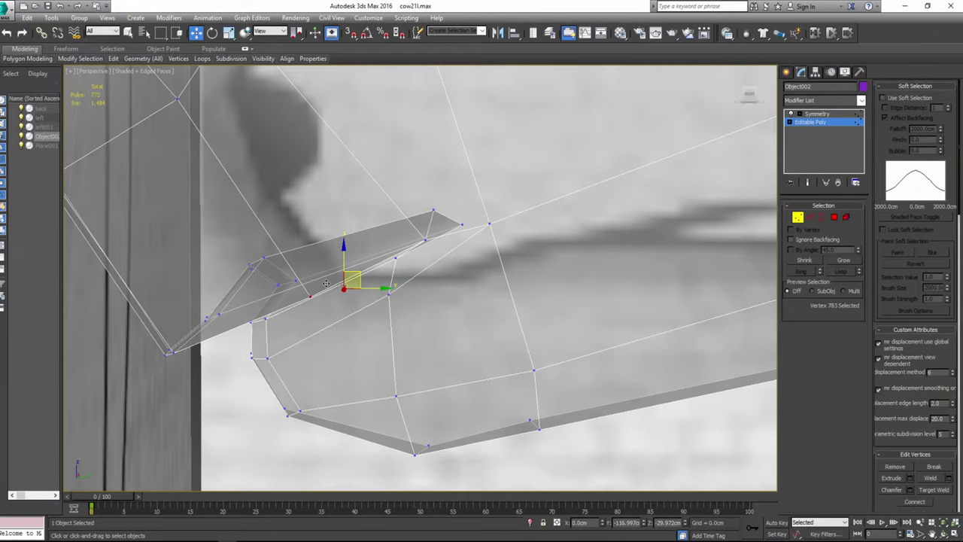
{"action": "mouse_move", "coordinate": [351, 279]}
{"action": "middle_mouse_down", "text": "alt"}
{"action": "mouse_move", "coordinate": [396, 348]}
{"action": "mouse_move", "coordinate": [422, 285]}
{"action": "mouse_move", "coordinate": [456, 301]}
{"action": "mouse_move", "coordinate": [422, 316]}
{"action": "middle_mouse_up", "text": "alt"}
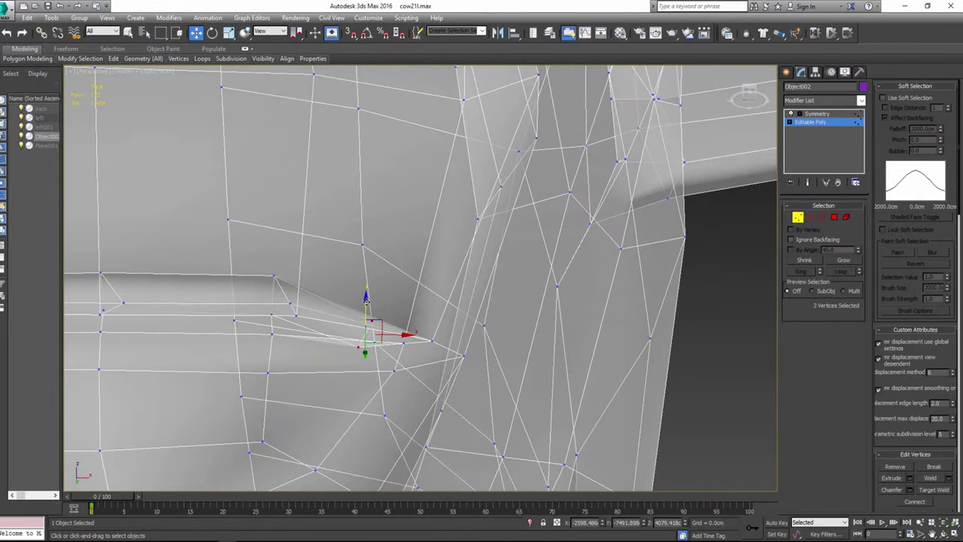
{"action": "left_click", "coordinate": [365, 338], "text": "ctrl"}
{"action": "scroll", "coordinate": [366, 337], "scroll_direction": "up", "scroll_amount": 3}
{"action": "middle_click_drag", "start_coordinate": [367, 338], "coordinate": [346, 361], "text": "alt"}
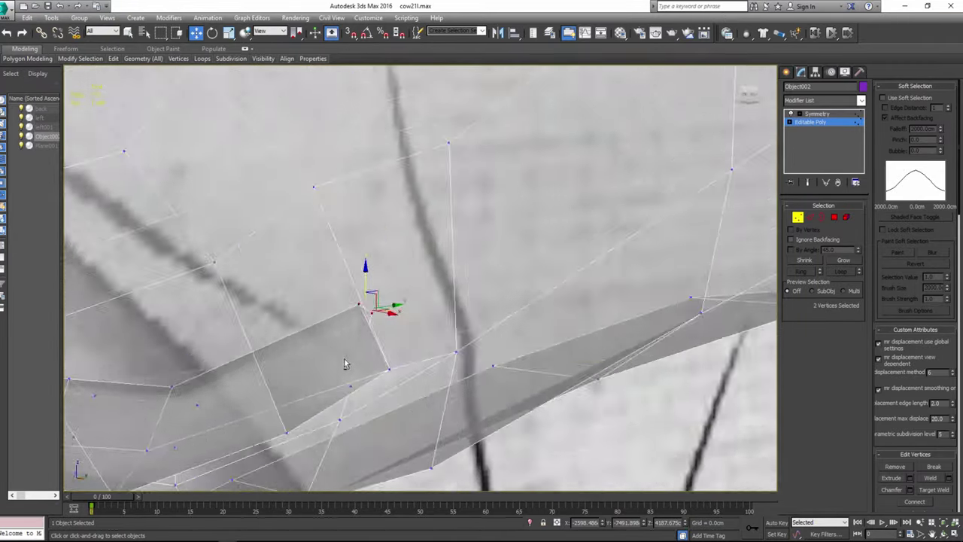
{"action": "scroll", "coordinate": [357, 331], "scroll_direction": "down", "scroll_amount": 3}
{"action": "scroll", "coordinate": [370, 323], "scroll_direction": "down", "scroll_amount": 2}
{"action": "middle_click_drag", "start_coordinate": [369, 323], "coordinate": [410, 318], "text": "alt"}
{"action": "scroll", "coordinate": [387, 333], "scroll_direction": "up", "scroll_amount": 3}
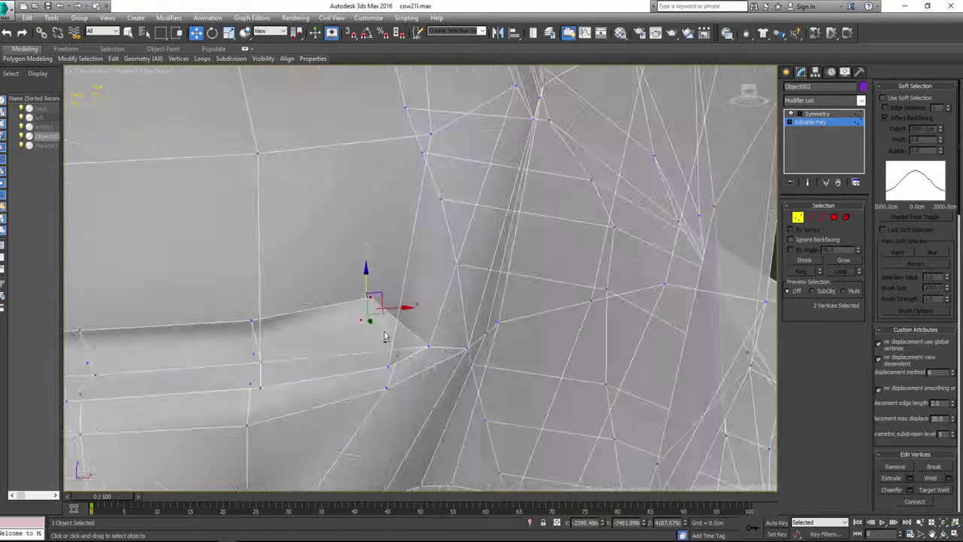
{"action": "scroll", "coordinate": [359, 344], "scroll_direction": "up", "scroll_amount": 3}
{"action": "mouse_move", "coordinate": [359, 344]}
{"action": "middle_mouse_down", "text": "alt"}
{"action": "mouse_move", "coordinate": [417, 348]}
{"action": "mouse_move", "coordinate": [435, 331]}
{"action": "mouse_move", "coordinate": [737, 266]}
{"action": "middle_mouse_up", "text": "alt"}
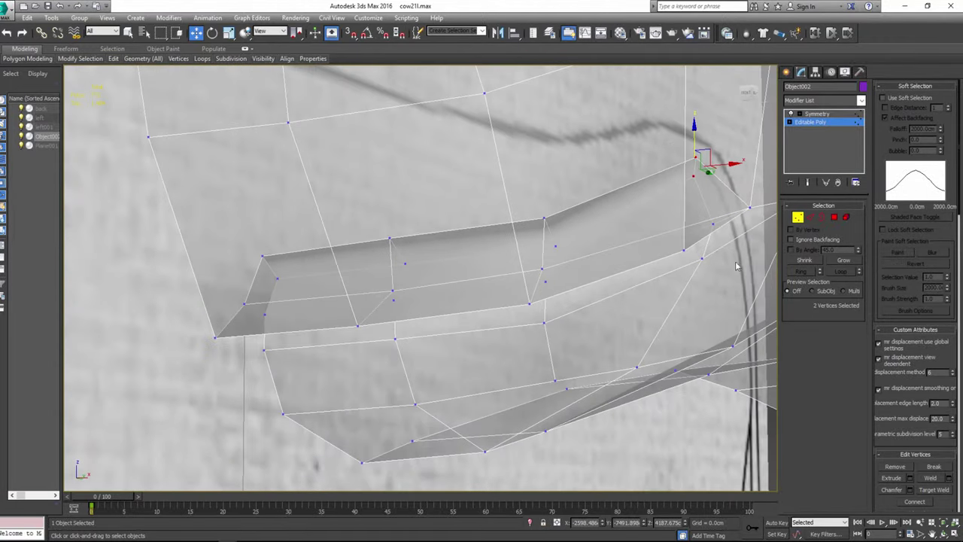
Step: Select the edge ring across the mouth strip and connect it with a new lengthwise loop
{"action": "left_click", "coordinate": [810, 219]}
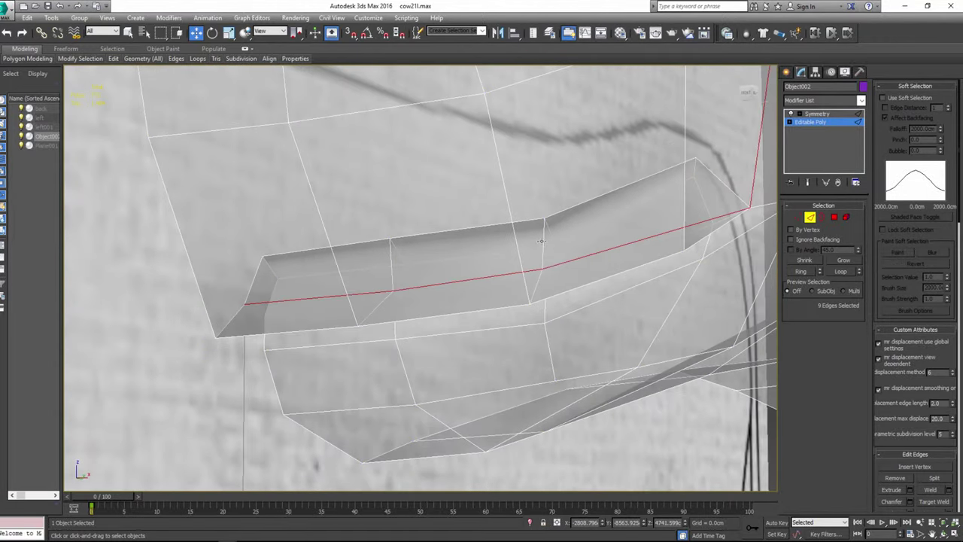
{"action": "left_click", "coordinate": [396, 268], "text": "shift"}
{"action": "mouse_move", "coordinate": [396, 268]}
{"action": "middle_mouse_down", "text": "alt"}
{"action": "mouse_move", "coordinate": [486, 263]}
{"action": "mouse_move", "coordinate": [496, 287]}
{"action": "mouse_move", "coordinate": [474, 280]}
{"action": "middle_mouse_up", "text": "alt"}
{"action": "scroll", "coordinate": [958, 434], "scroll_direction": "down", "scroll_amount": 3}
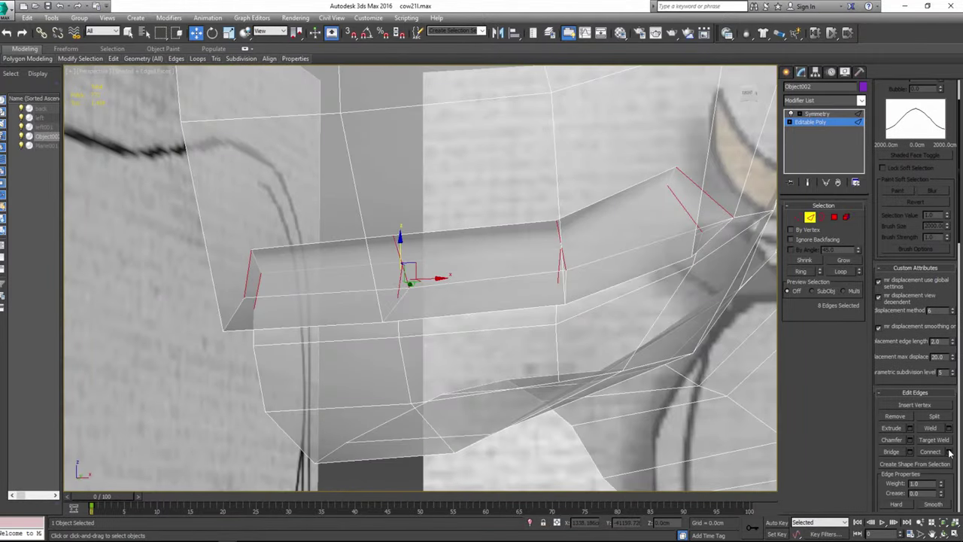
{"action": "left_click", "coordinate": [949, 453]}
{"action": "mouse_move", "coordinate": [729, 378]}
{"action": "middle_mouse_down", "text": "alt"}
{"action": "mouse_move", "coordinate": [706, 344]}
{"action": "mouse_move", "coordinate": [727, 354]}
{"action": "mouse_move", "coordinate": [722, 370]}
{"action": "middle_mouse_up", "text": "alt"}
Step: Confirm the new edge loop and select two mouth-fold vertices, inspecting them up close
{"action": "left_click", "coordinate": [427, 328]}
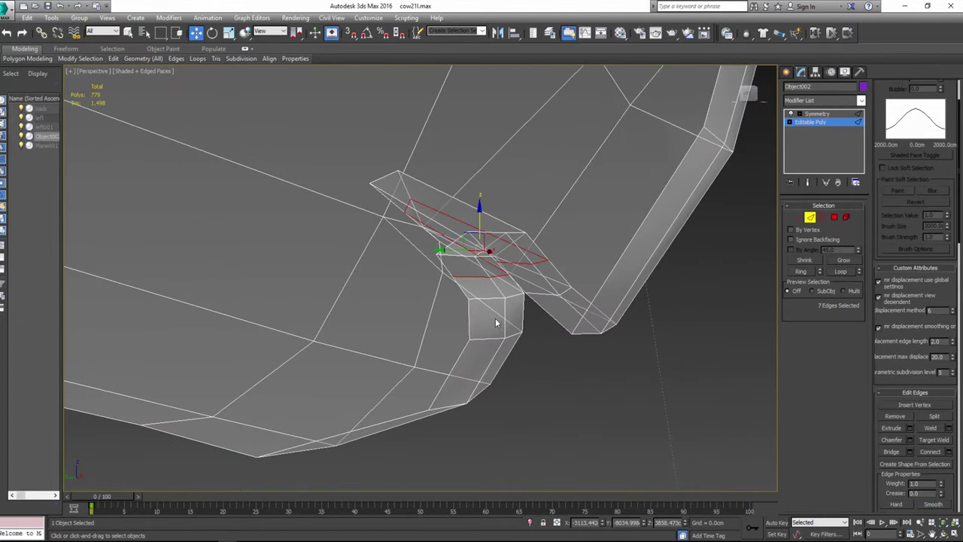
{"action": "middle_click_drag", "start_coordinate": [496, 322], "coordinate": [500, 369], "text": "alt"}
{"action": "key", "text": "1"}
{"action": "left_click", "coordinate": [497, 375]}
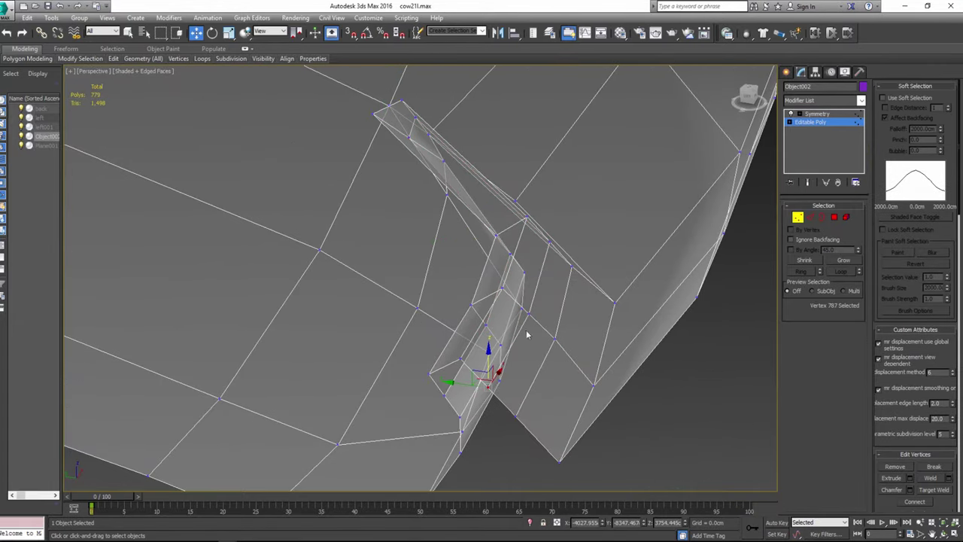
{"action": "left_click", "coordinate": [529, 314], "text": "ctrl"}
{"action": "mouse_move", "coordinate": [574, 264]}
{"action": "middle_mouse_down", "text": "alt"}
{"action": "mouse_move", "coordinate": [516, 237]}
{"action": "mouse_move", "coordinate": [456, 226]}
{"action": "middle_mouse_up", "text": "alt"}
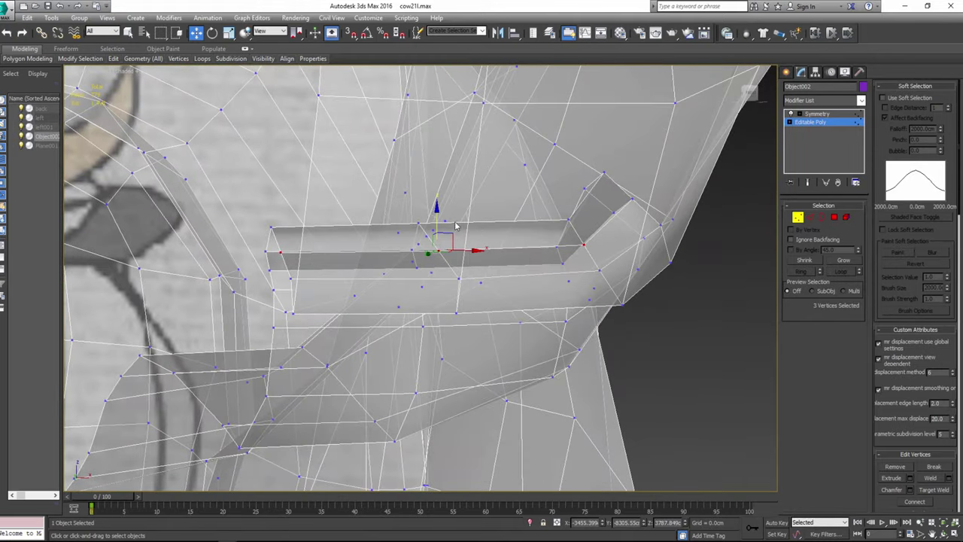
{"action": "scroll", "coordinate": [533, 225], "scroll_direction": "up", "scroll_amount": 5}
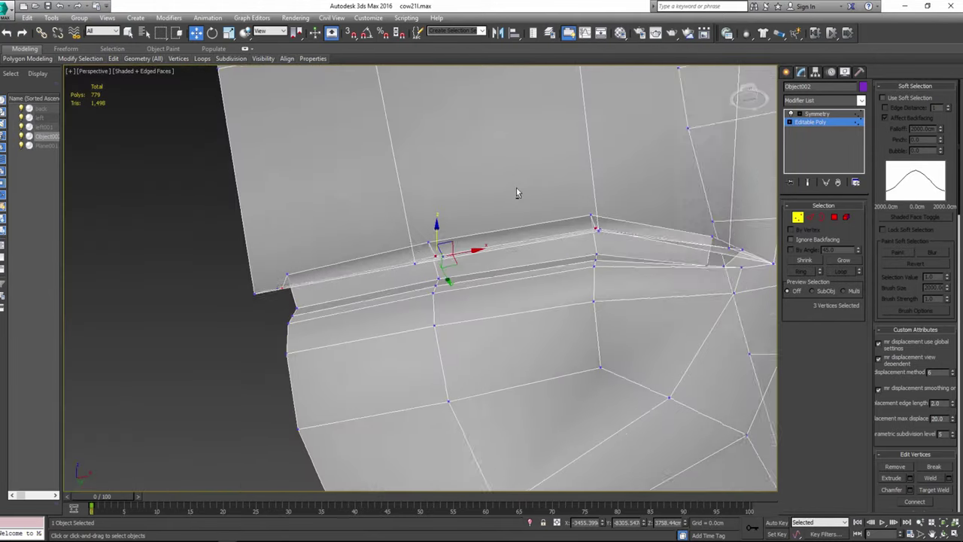
{"action": "middle_click_drag", "start_coordinate": [516, 194], "coordinate": [542, 177], "text": "alt"}
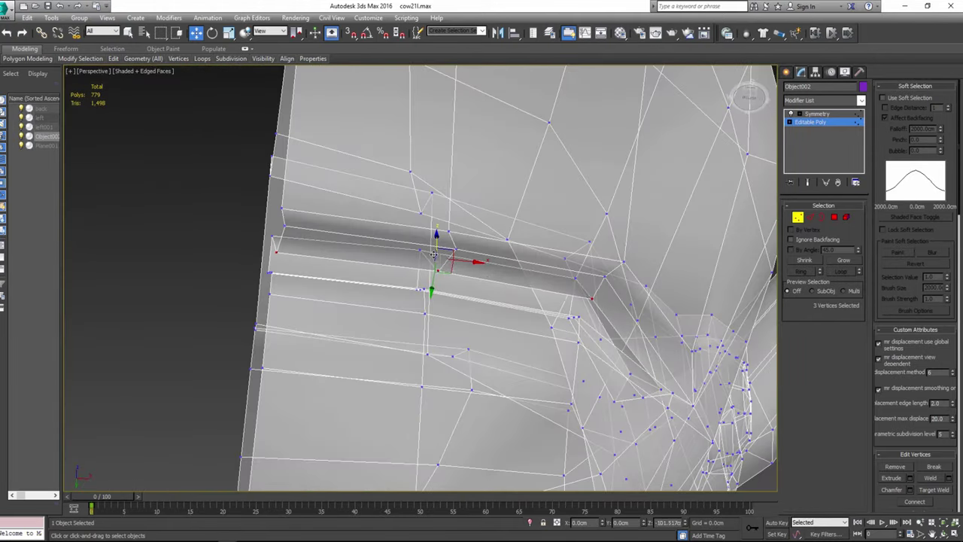
{"action": "middle_click_drag", "start_coordinate": [436, 234], "coordinate": [517, 282], "text": "alt"}
{"action": "mouse_move", "coordinate": [601, 259]}
{"action": "middle_mouse_down", "text": "alt"}
{"action": "mouse_move", "coordinate": [568, 284]}
{"action": "mouse_move", "coordinate": [652, 359]}
{"action": "middle_mouse_up", "text": "alt"}
{"action": "scroll", "coordinate": [489, 313], "scroll_direction": "up", "scroll_amount": 5}
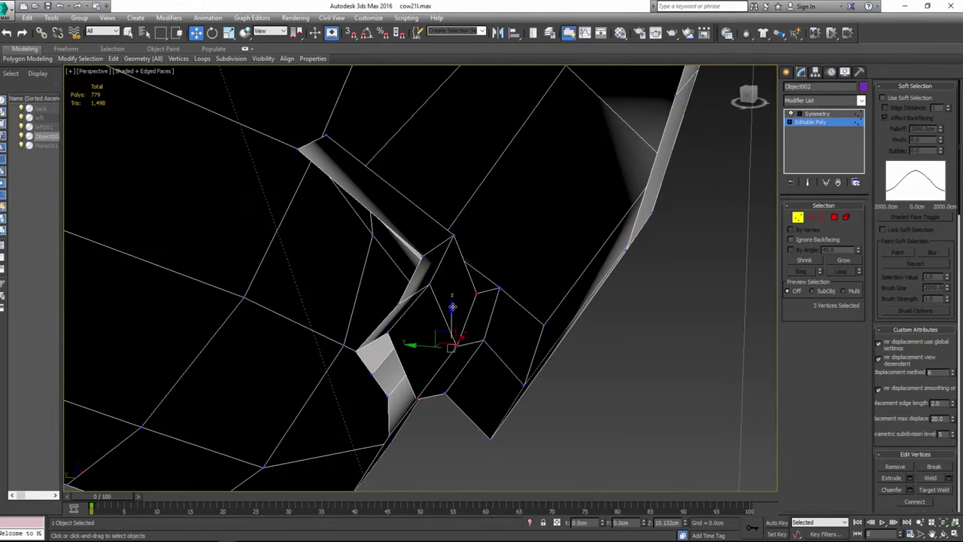
Step: Select three mouth-fold vertices and collapse the Edit Normals modifier into the Editable Poly
{"action": "left_click", "coordinate": [498, 286]}
{"action": "left_click", "coordinate": [483, 341], "text": "ctrl"}
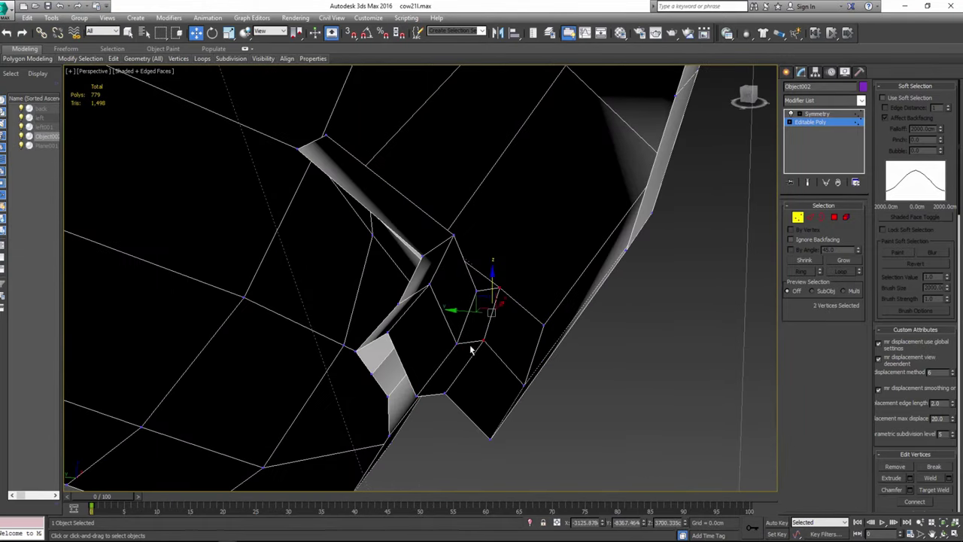
{"action": "left_click", "coordinate": [444, 394], "text": "ctrl"}
{"action": "scroll", "coordinate": [474, 324], "scroll_direction": "down", "scroll_amount": 3}
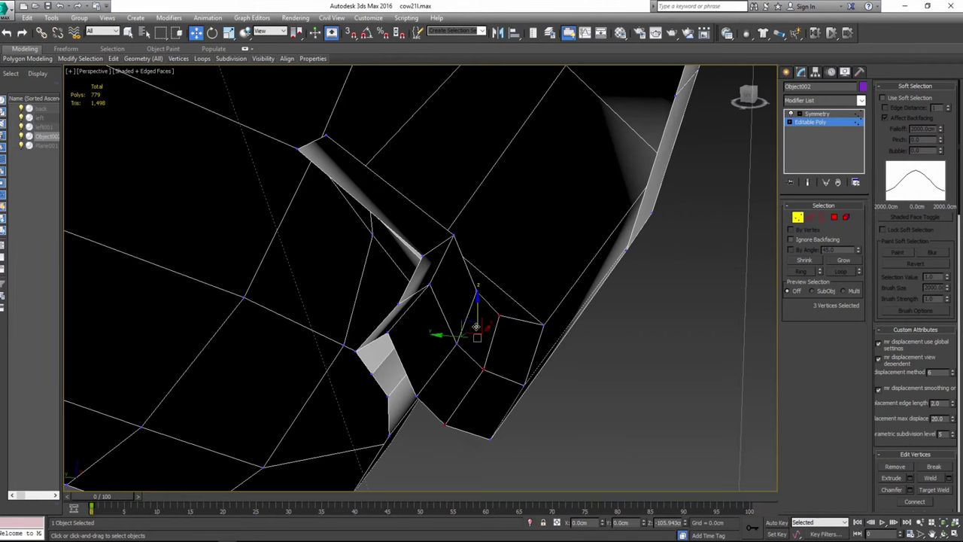
{"action": "scroll", "coordinate": [474, 331], "scroll_direction": "down", "scroll_amount": 3}
{"action": "scroll", "coordinate": [326, 216], "scroll_direction": "down", "scroll_amount": 5}
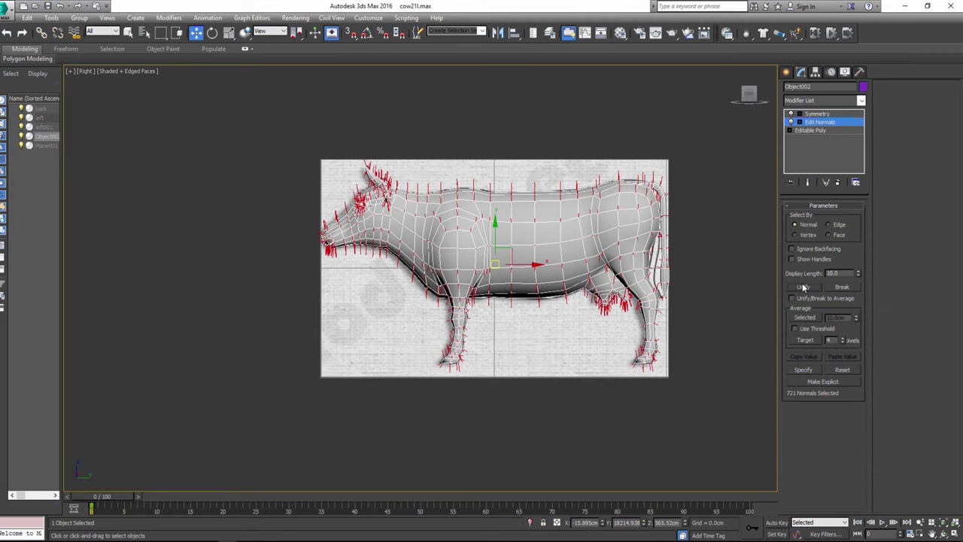
{"action": "right_click", "coordinate": [810, 122]}
{"action": "left_click", "coordinate": [842, 215]}
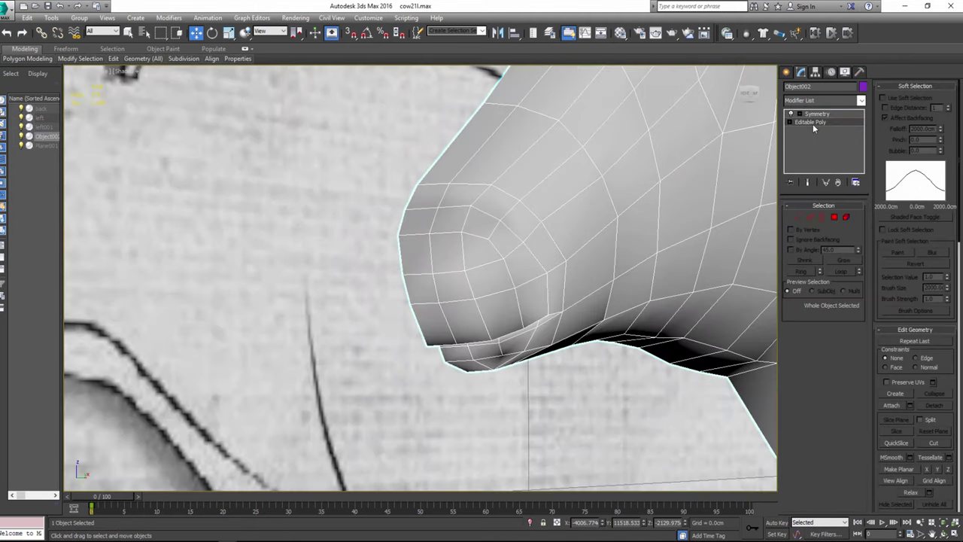
Step: Select a patch of nose polygons on the Editable Poly for the nostrils
{"action": "left_click", "coordinate": [813, 123]}
{"action": "left_click", "coordinate": [834, 217]}
{"action": "left_click", "coordinate": [499, 265]}
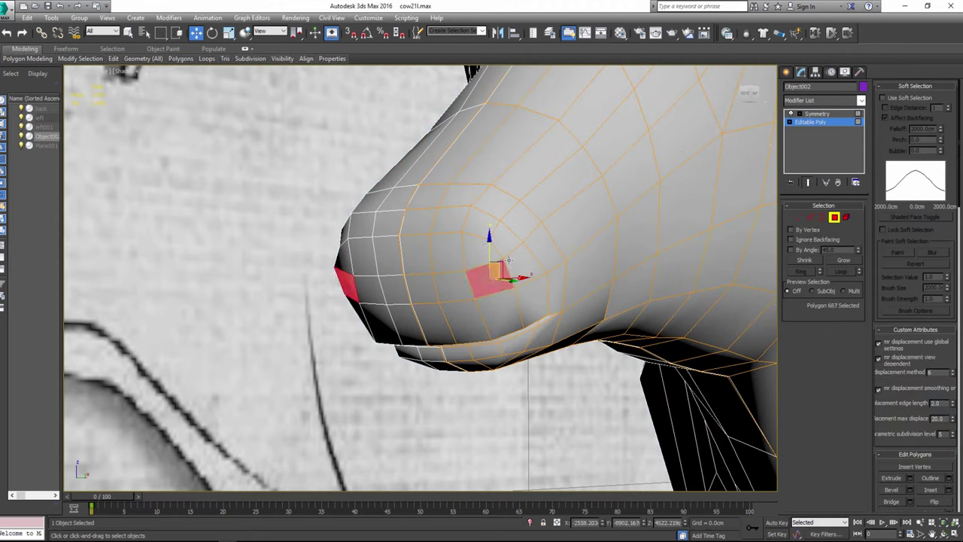
{"action": "left_click", "coordinate": [523, 260], "text": "ctrl"}
{"action": "left_click", "coordinate": [481, 226], "text": "ctrl"}
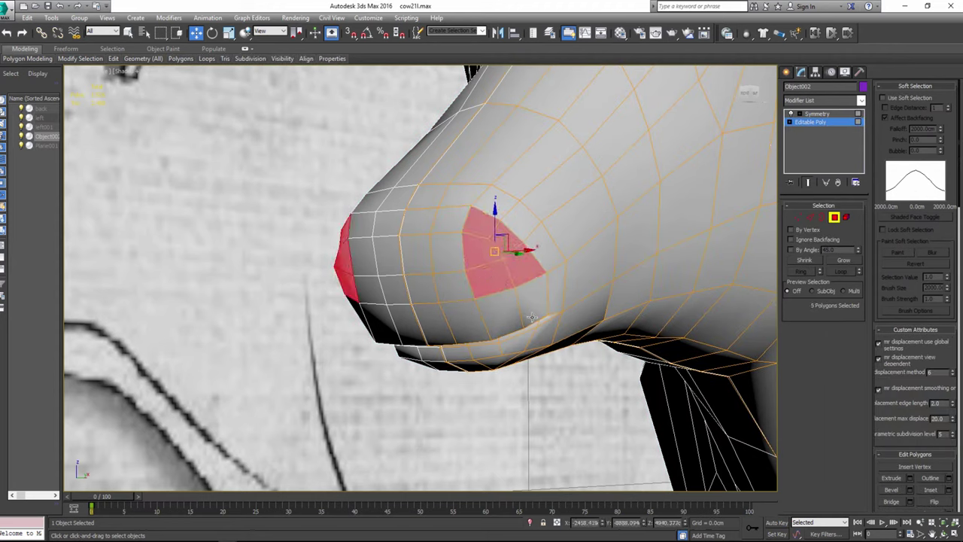
{"action": "middle_click_drag", "start_coordinate": [532, 318], "coordinate": [565, 345], "text": "alt"}
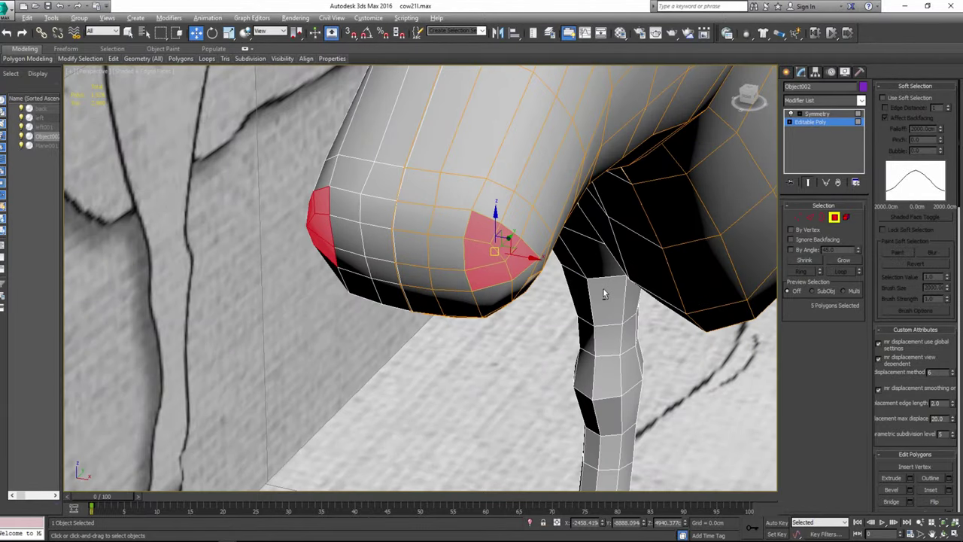
{"action": "scroll", "coordinate": [907, 322], "scroll_direction": "down", "scroll_amount": 2}
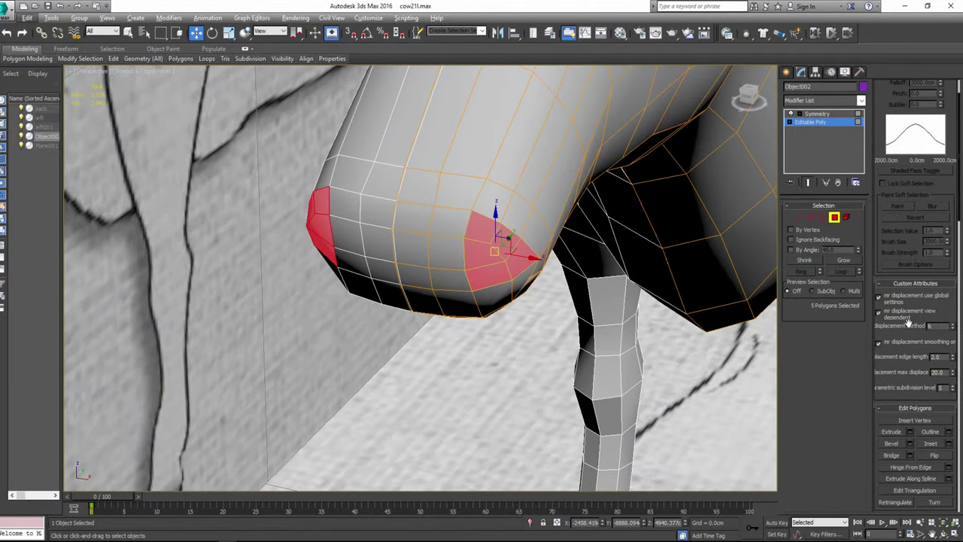
Step: Extrude the nostril polygons -71.093 cm and scale them inward to leave a rim
{"action": "left_click", "coordinate": [910, 432]}
{"action": "left_click_drag", "start_coordinate": [427, 299], "coordinate": [486, 426]}
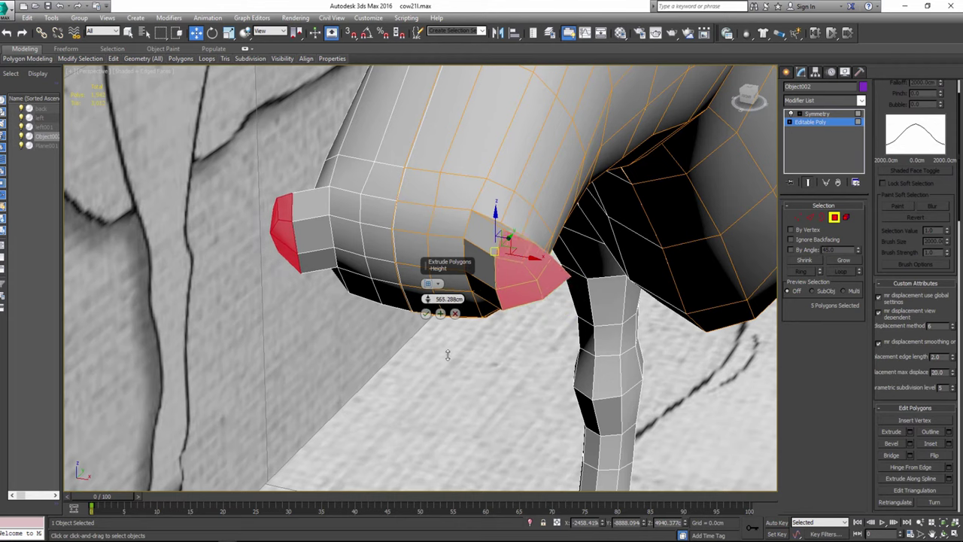
{"action": "left_click", "coordinate": [426, 313]}
{"action": "middle_click_drag", "start_coordinate": [482, 271], "coordinate": [446, 255], "text": "alt"}
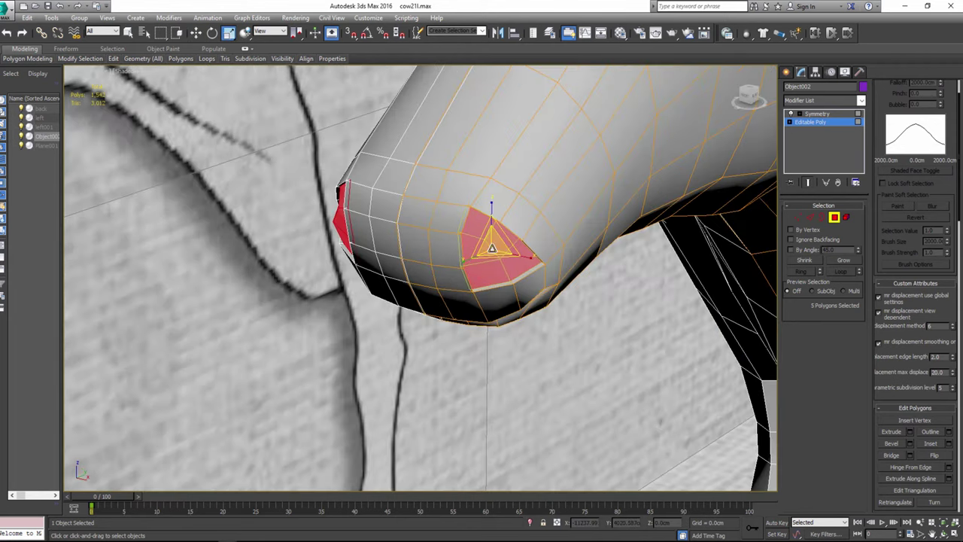
{"action": "left_click_drag", "start_coordinate": [491, 249], "coordinate": [491, 260]}
{"action": "mouse_move", "coordinate": [495, 266]}
{"action": "middle_mouse_down", "text": "alt"}
{"action": "mouse_move", "coordinate": [534, 237]}
{"action": "mouse_move", "coordinate": [541, 243]}
{"action": "mouse_move", "coordinate": [512, 239]}
{"action": "mouse_move", "coordinate": [526, 253]}
{"action": "mouse_move", "coordinate": [557, 241]}
{"action": "middle_mouse_up", "text": "alt"}
Step: In the Front view, shift two inner-edge nostril vertices to the left
{"action": "key", "text": "f"}
{"action": "scroll", "coordinate": [507, 261], "scroll_direction": "up", "scroll_amount": 5}
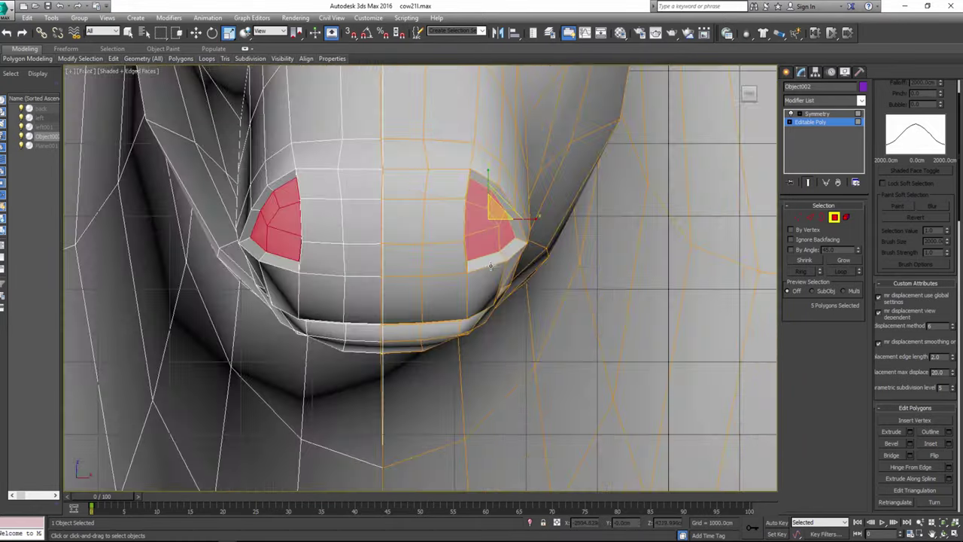
{"action": "scroll", "coordinate": [507, 261], "scroll_direction": "up", "scroll_amount": 2}
{"action": "left_click", "coordinate": [797, 217]}
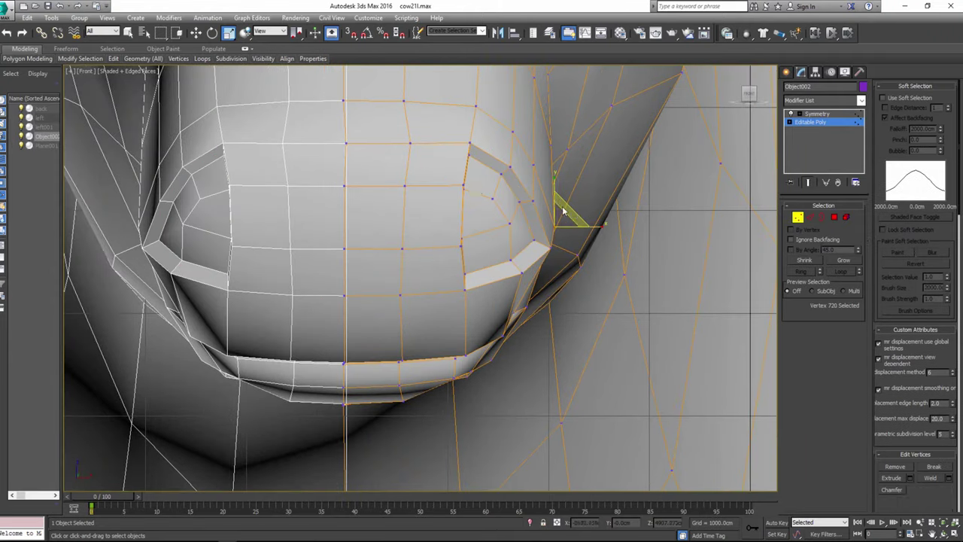
{"action": "left_click", "coordinate": [463, 184]}
{"action": "left_click", "coordinate": [461, 246], "text": "ctrl"}
{"action": "left_click", "coordinate": [196, 32]}
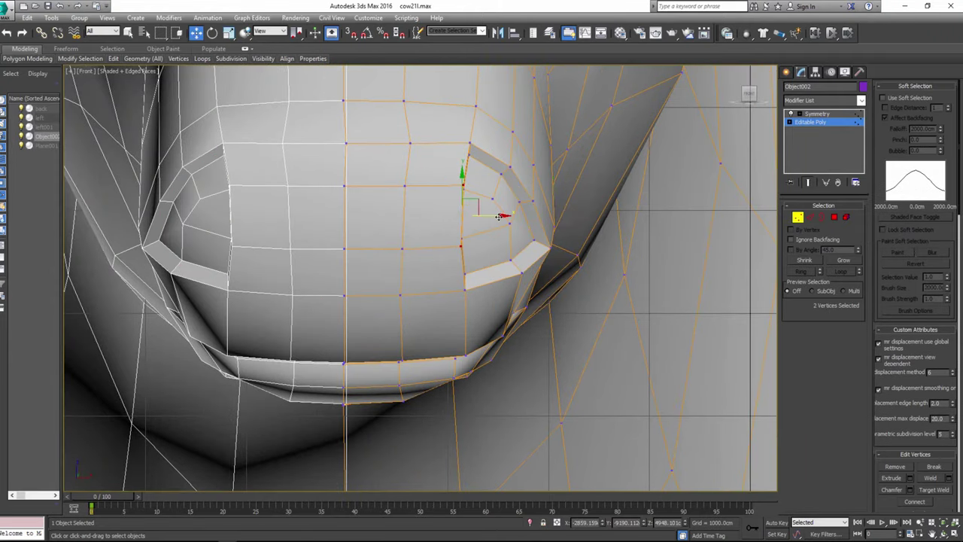
{"action": "left_click_drag", "start_coordinate": [503, 216], "coordinate": [480, 217]}
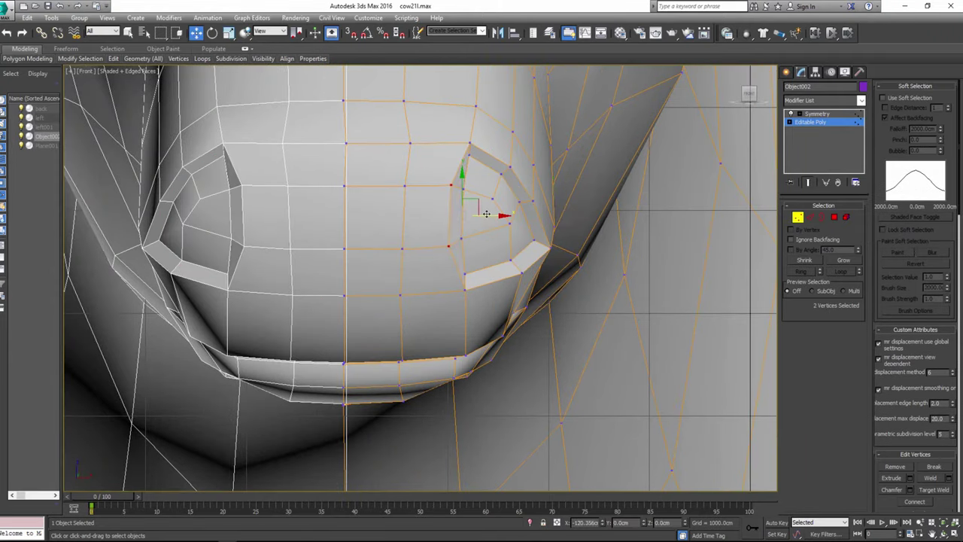
Step: Raise two vertices above the nostril and reposition two nostril-rim vertices to reshape the opening
{"action": "left_click", "coordinate": [409, 144]}
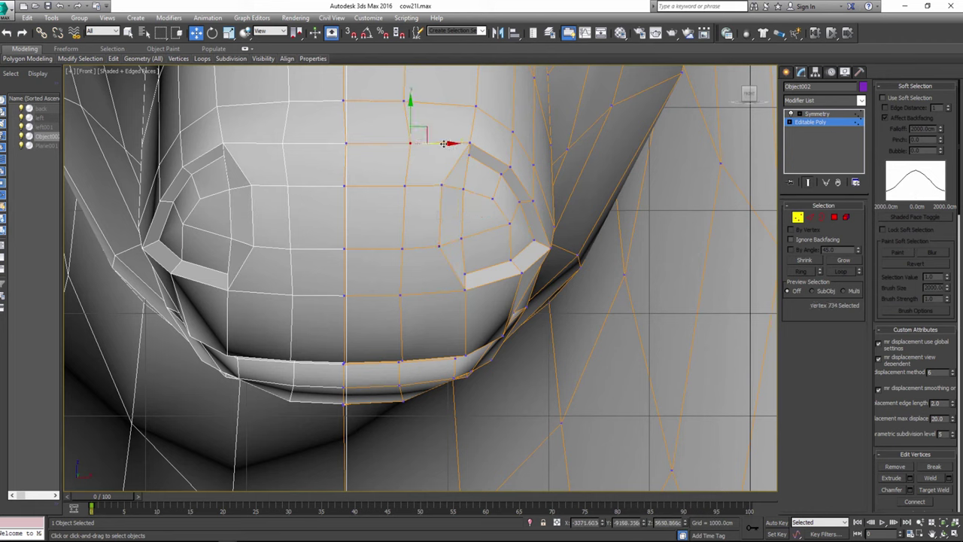
{"action": "left_click", "coordinate": [345, 143], "text": "ctrl"}
{"action": "left_click_drag", "start_coordinate": [374, 94], "coordinate": [372, 90]}
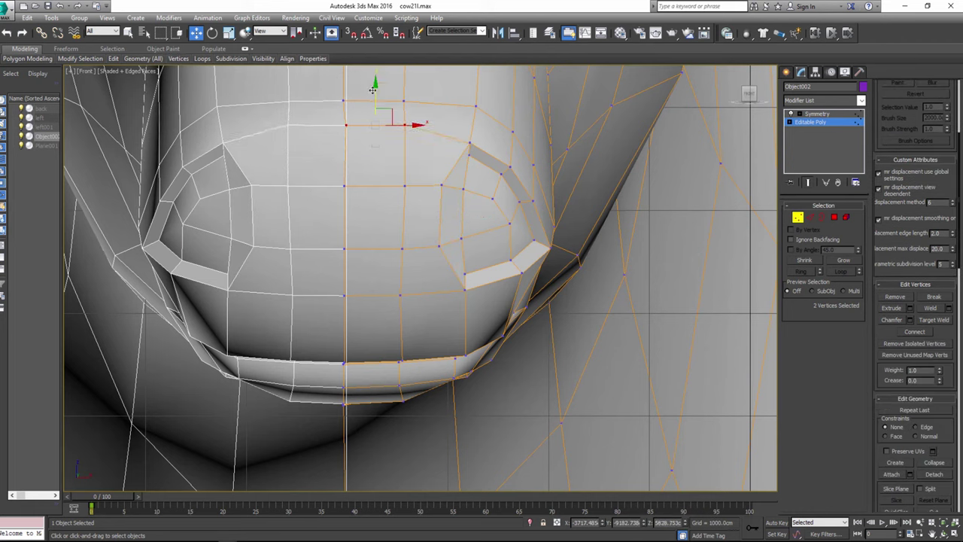
{"action": "left_click", "coordinate": [509, 168]}
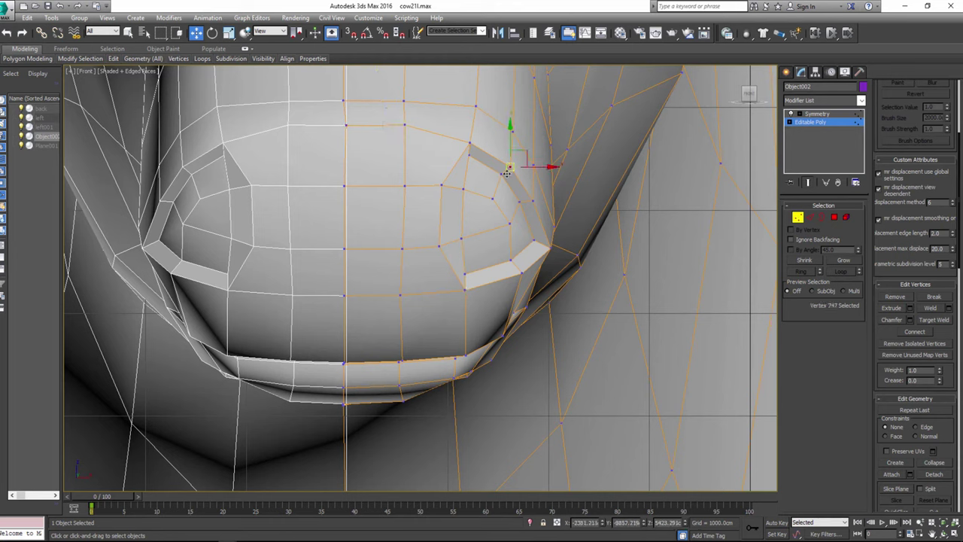
{"action": "left_click_drag", "start_coordinate": [505, 132], "coordinate": [509, 125]}
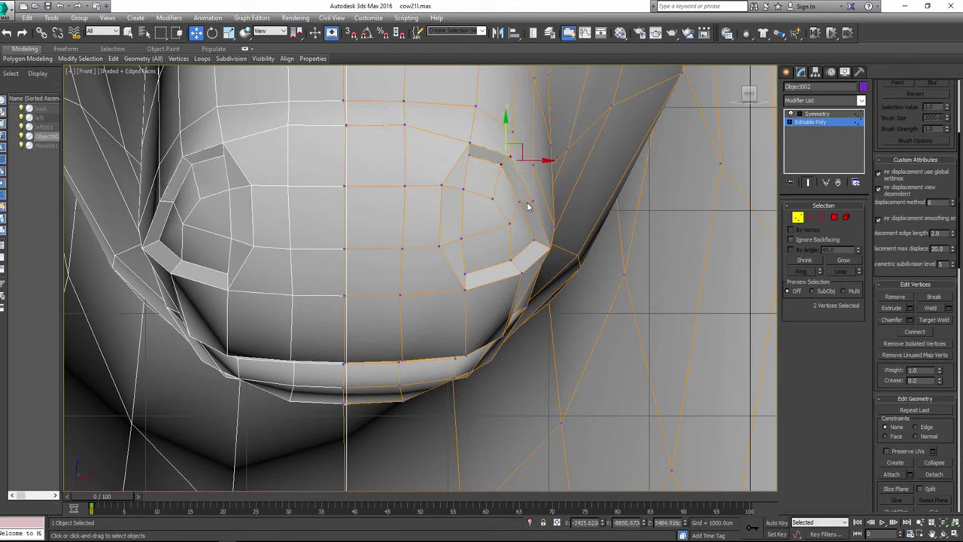
{"action": "mouse_move", "coordinate": [536, 202]}
{"action": "left_mouse_down"}
{"action": "mouse_move", "coordinate": [556, 197]}
{"action": "mouse_move", "coordinate": [532, 165]}
{"action": "left_mouse_up"}
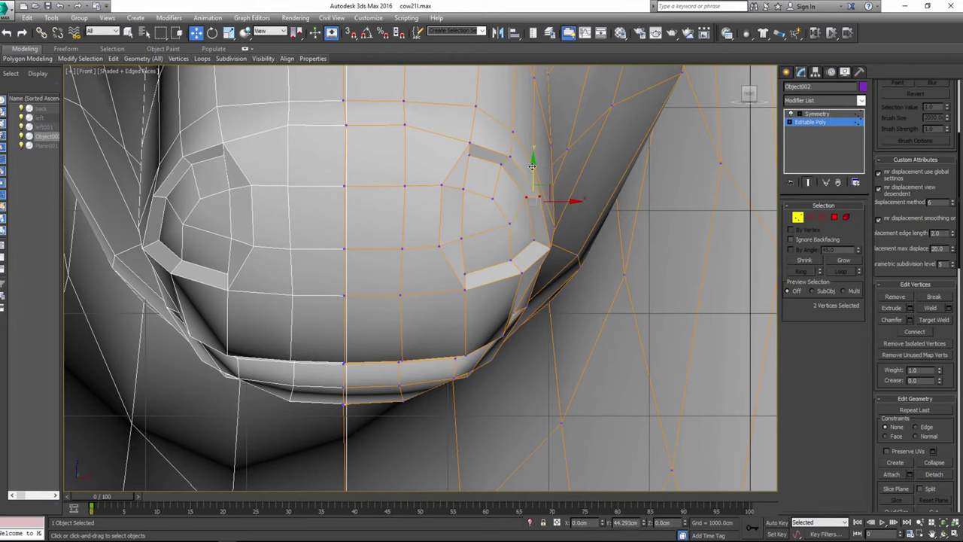
{"action": "left_click", "coordinate": [466, 275]}
{"action": "left_click_drag", "start_coordinate": [485, 268], "coordinate": [503, 265]}
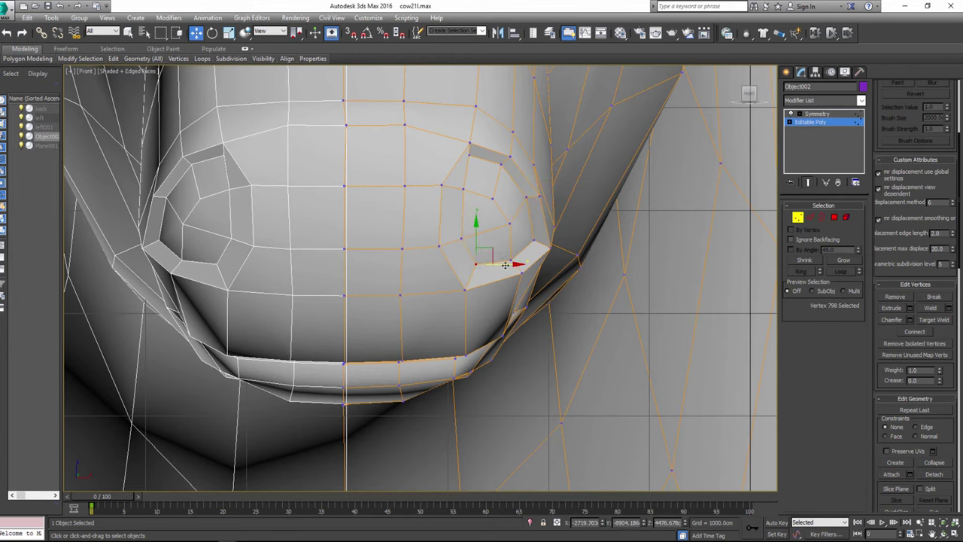
{"action": "middle_click_drag", "start_coordinate": [505, 265], "coordinate": [500, 272]}
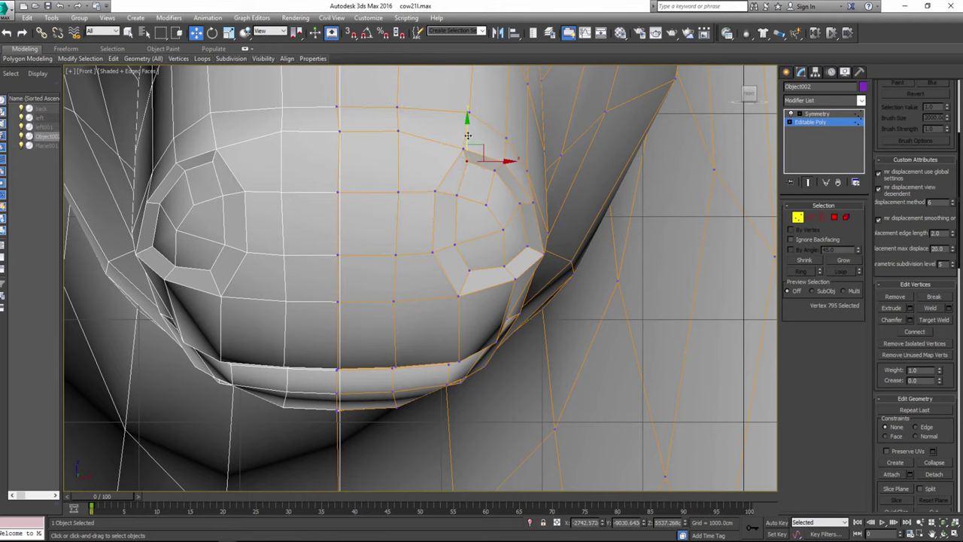
Step: In the Perspective view, nudge a vertex on the nostril's outer edge slightly up and left
{"action": "key", "text": "alt+w"}
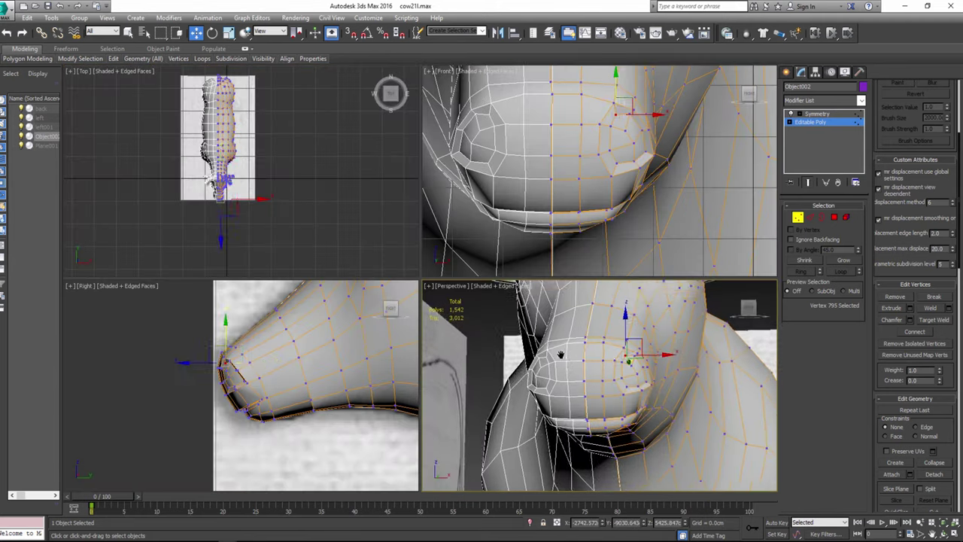
{"action": "middle_click", "coordinate": [536, 341]}
{"action": "key", "text": "alt+w"}
{"action": "mouse_move", "coordinate": [536, 343]}
{"action": "middle_mouse_down", "text": "alt"}
{"action": "mouse_move", "coordinate": [488, 356]}
{"action": "mouse_move", "coordinate": [474, 282]}
{"action": "middle_mouse_up", "text": "alt"}
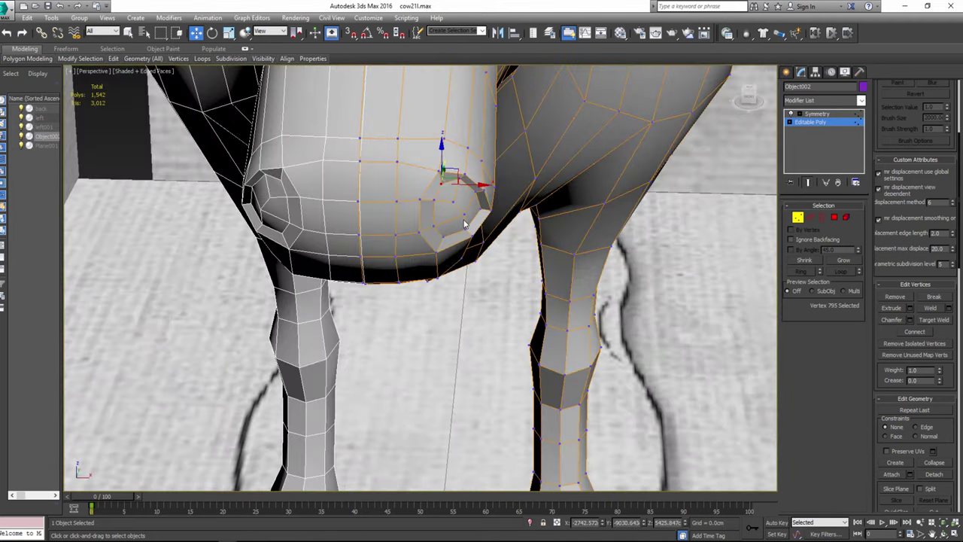
{"action": "scroll", "coordinate": [464, 224], "scroll_direction": "up", "scroll_amount": 3}
{"action": "mouse_move", "coordinate": [457, 221]}
{"action": "middle_mouse_down", "text": "alt"}
{"action": "mouse_move", "coordinate": [484, 194]}
{"action": "mouse_move", "coordinate": [477, 253]}
{"action": "mouse_move", "coordinate": [454, 209]}
{"action": "middle_mouse_up", "text": "alt"}
{"action": "left_click", "coordinate": [462, 194]}
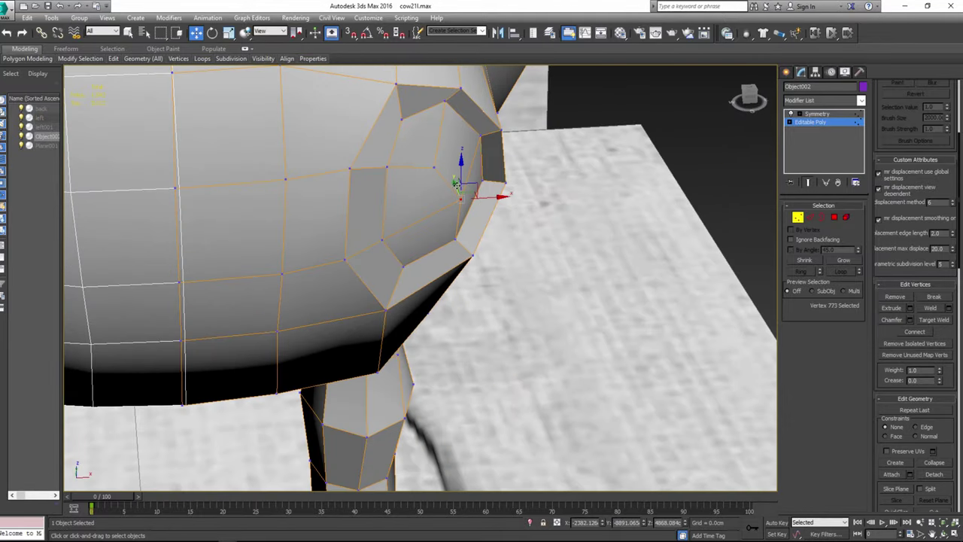
{"action": "left_click_drag", "start_coordinate": [454, 182], "coordinate": [451, 178]}
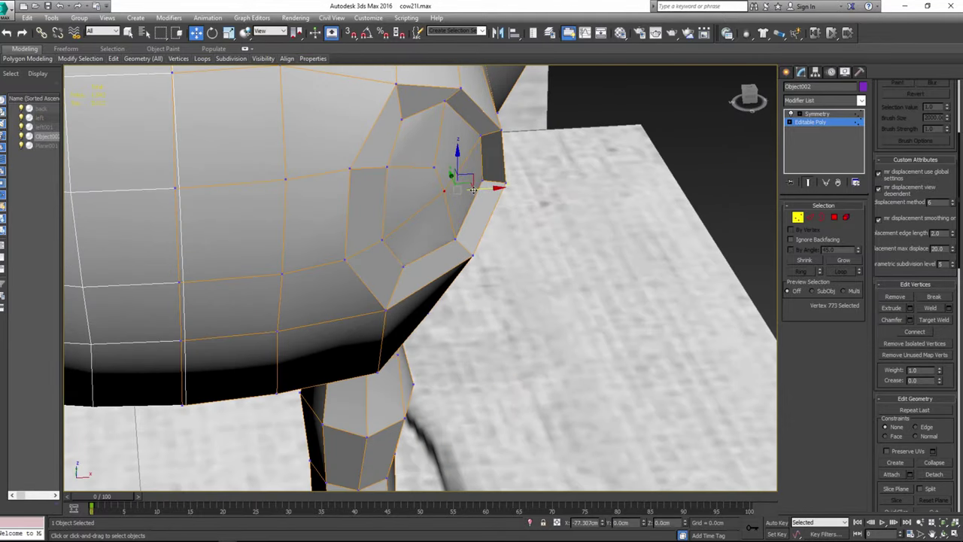
{"action": "middle_click_drag", "start_coordinate": [472, 190], "coordinate": [501, 215], "text": "alt"}
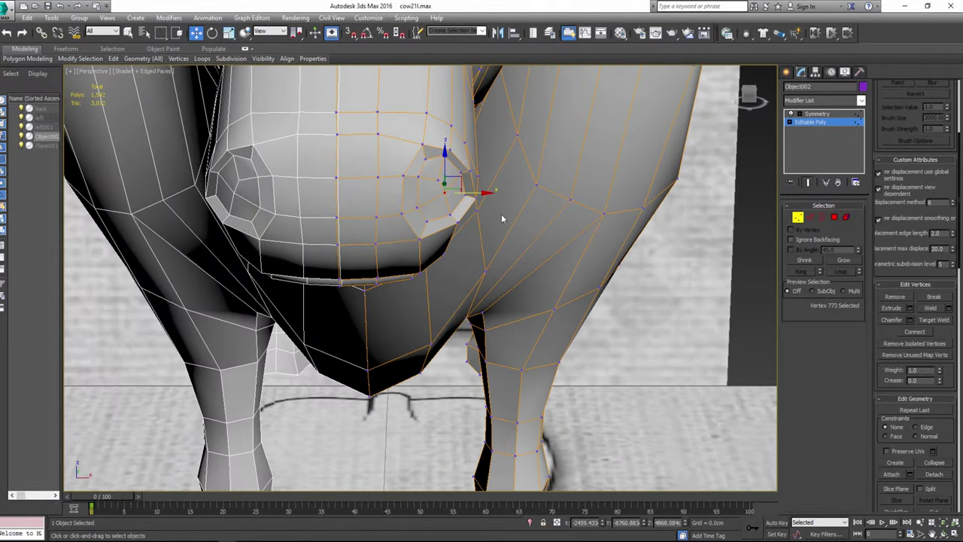
Step: Tilt the nostril faces slightly and extrude them again, sinking the nostrils deeper into the snout
{"action": "left_click", "coordinate": [832, 218]}
{"action": "key", "text": "e"}
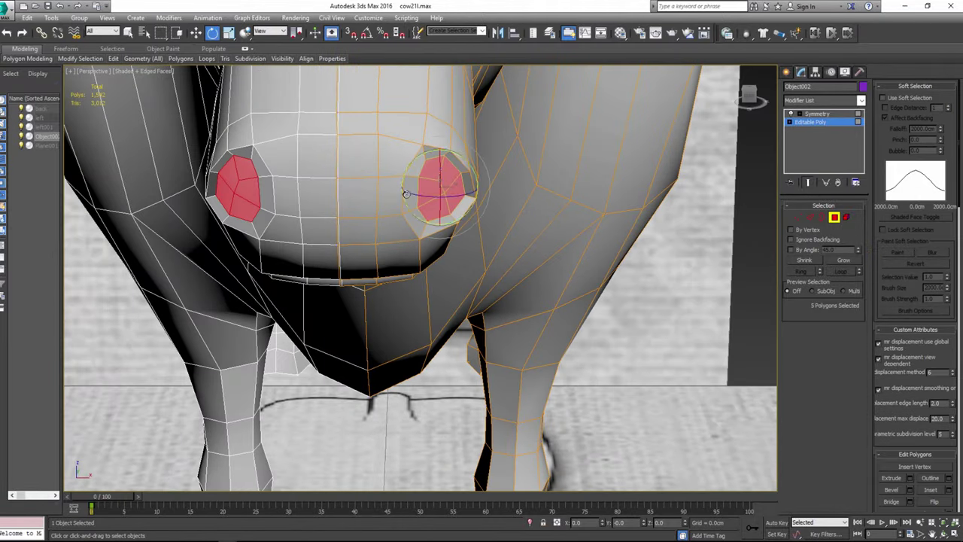
{"action": "left_click_drag", "start_coordinate": [445, 194], "coordinate": [423, 197]}
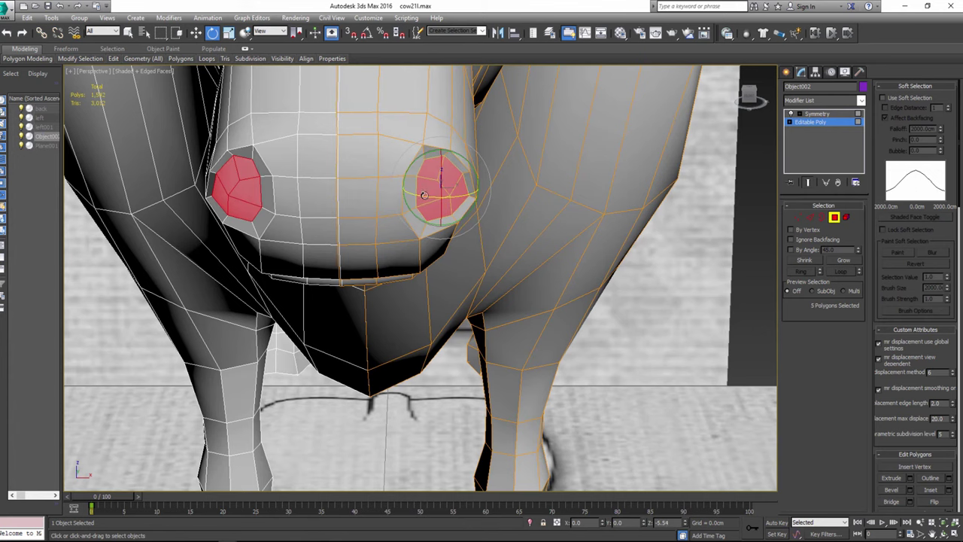
{"action": "scroll", "coordinate": [935, 451], "scroll_direction": "down", "scroll_amount": 2}
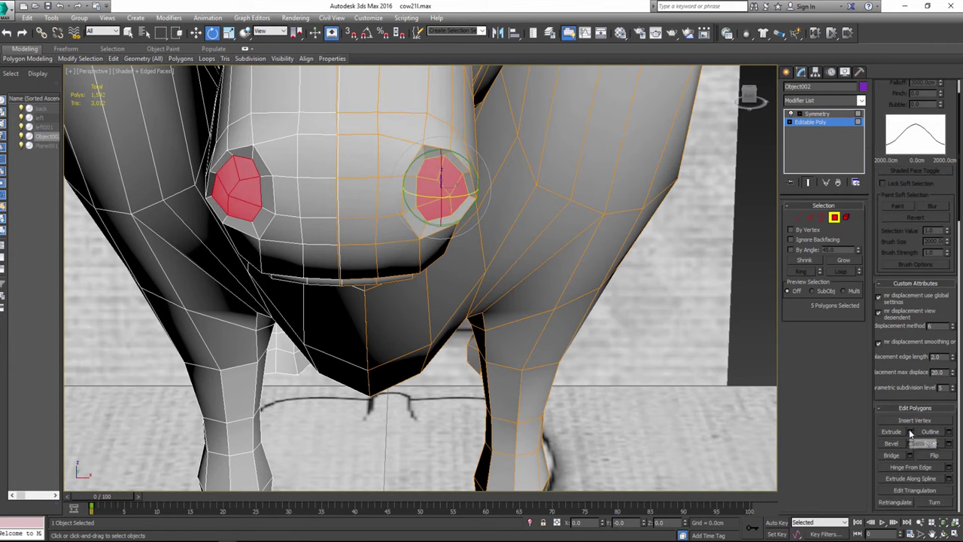
{"action": "left_click", "coordinate": [910, 432]}
{"action": "left_click", "coordinate": [427, 314]}
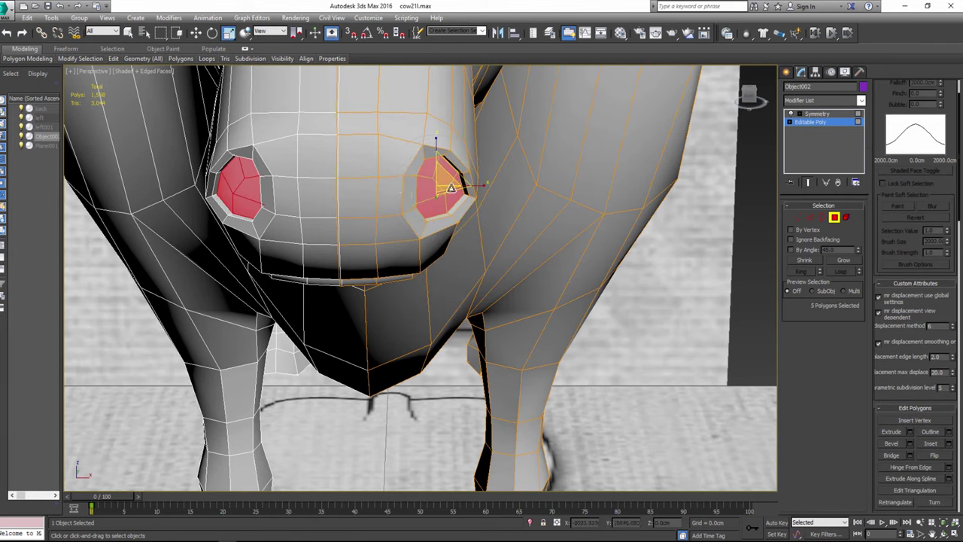
{"action": "mouse_move", "coordinate": [440, 173]}
{"action": "middle_mouse_down", "text": "alt"}
{"action": "mouse_move", "coordinate": [430, 210]}
{"action": "mouse_move", "coordinate": [441, 200]}
{"action": "mouse_move", "coordinate": [435, 189]}
{"action": "middle_mouse_up", "text": "alt"}
{"action": "scroll", "coordinate": [436, 196], "scroll_direction": "up", "scroll_amount": 3}
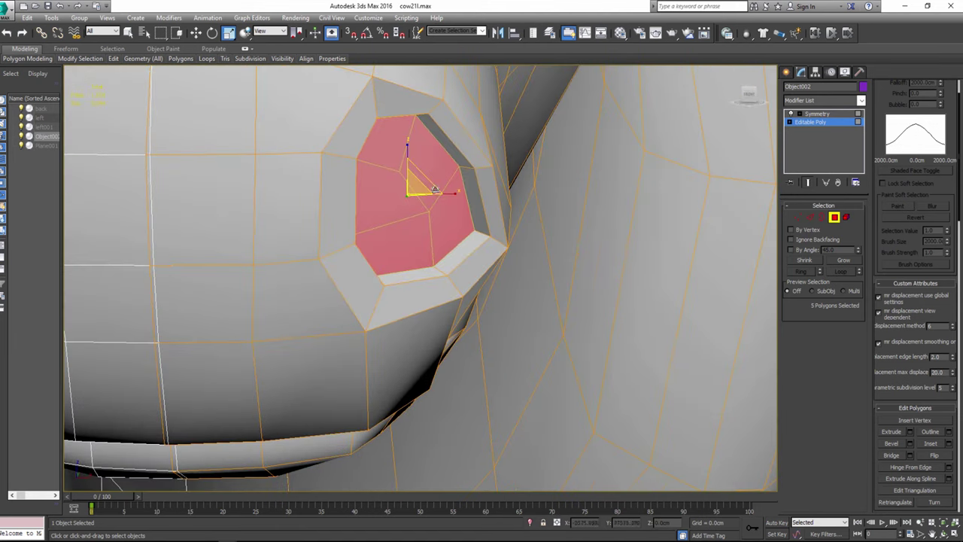
{"action": "key", "text": "w"}
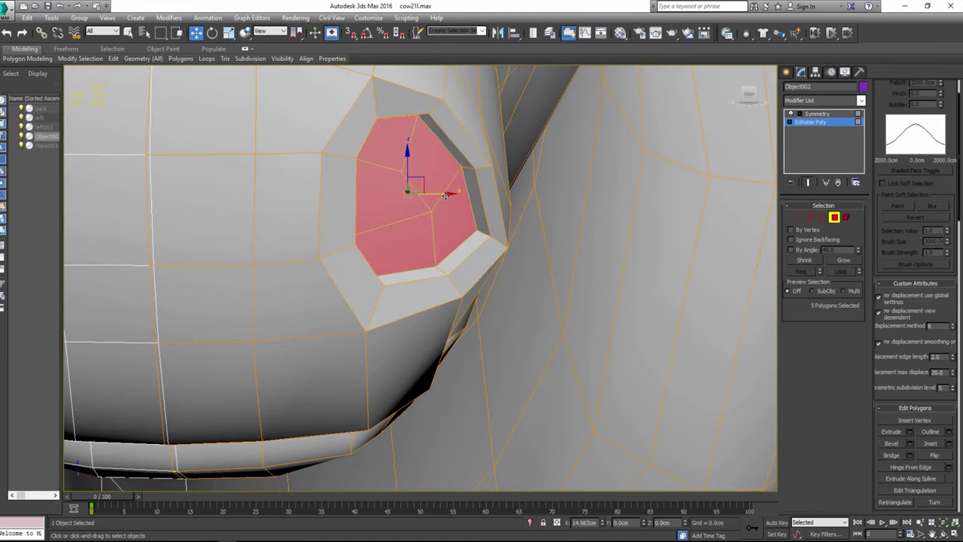
{"action": "middle_click_drag", "start_coordinate": [439, 196], "coordinate": [449, 205], "text": "alt"}
{"action": "middle_click_drag", "start_coordinate": [501, 222], "coordinate": [483, 224], "text": "alt"}
{"action": "key", "text": "alt+w"}
{"action": "key", "text": "alt+w"}
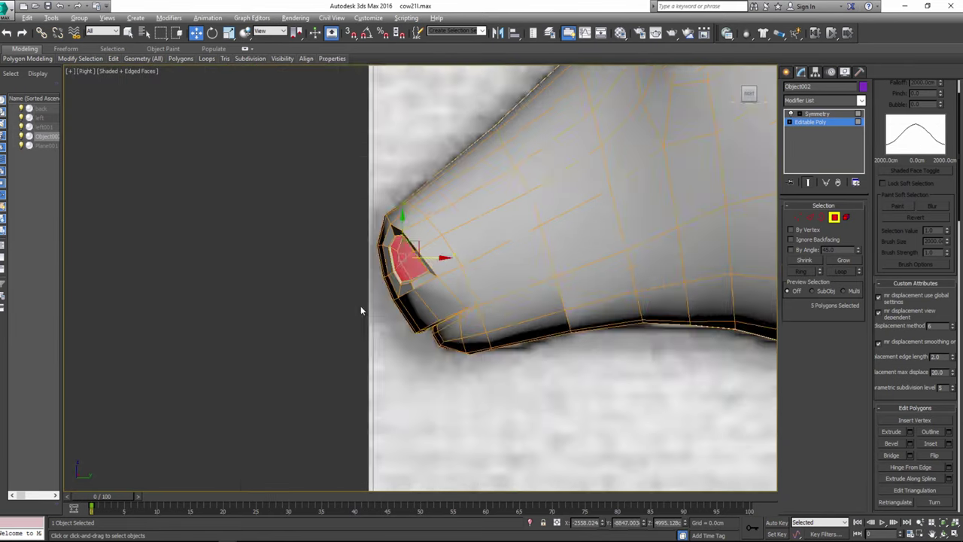
Step: With the mesh see-through, move the nostril's corner vertex left and down
{"action": "scroll", "coordinate": [361, 308], "scroll_direction": "up", "scroll_amount": 3}
{"action": "key", "text": "1"}
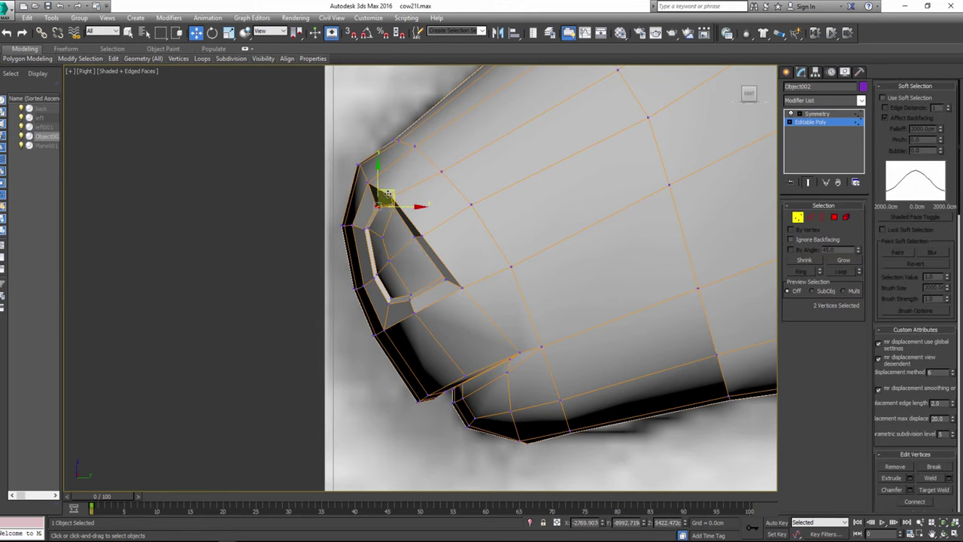
{"action": "left_click", "coordinate": [397, 188]}
{"action": "mouse_move", "coordinate": [397, 188]}
{"action": "left_mouse_down"}
{"action": "mouse_move", "coordinate": [427, 233]}
{"action": "mouse_move", "coordinate": [432, 222]}
{"action": "left_mouse_up"}
{"action": "scroll", "coordinate": [442, 281], "scroll_direction": "up", "scroll_amount": 2}
{"action": "key", "text": "alt+x"}
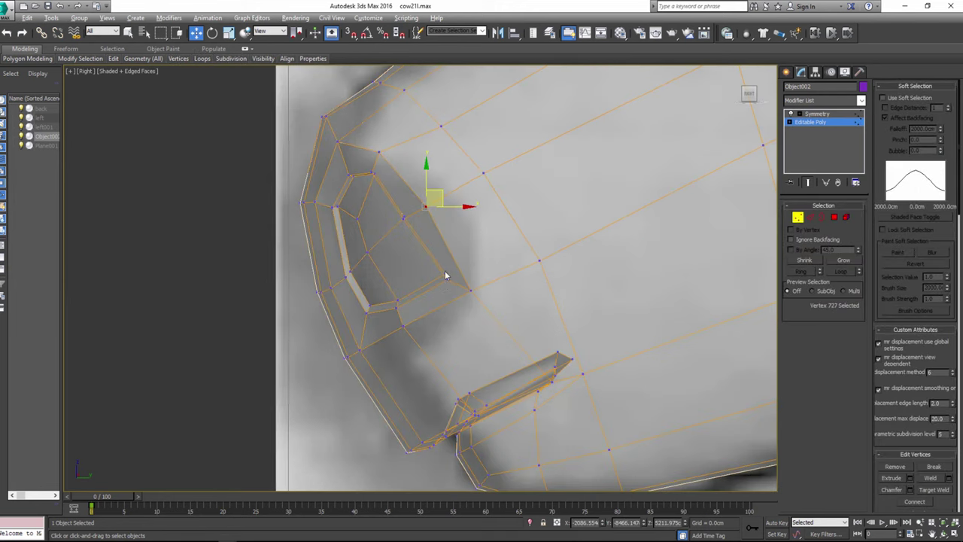
{"action": "left_click", "coordinate": [445, 274]}
{"action": "left_click_drag", "start_coordinate": [445, 263], "coordinate": [429, 267]}
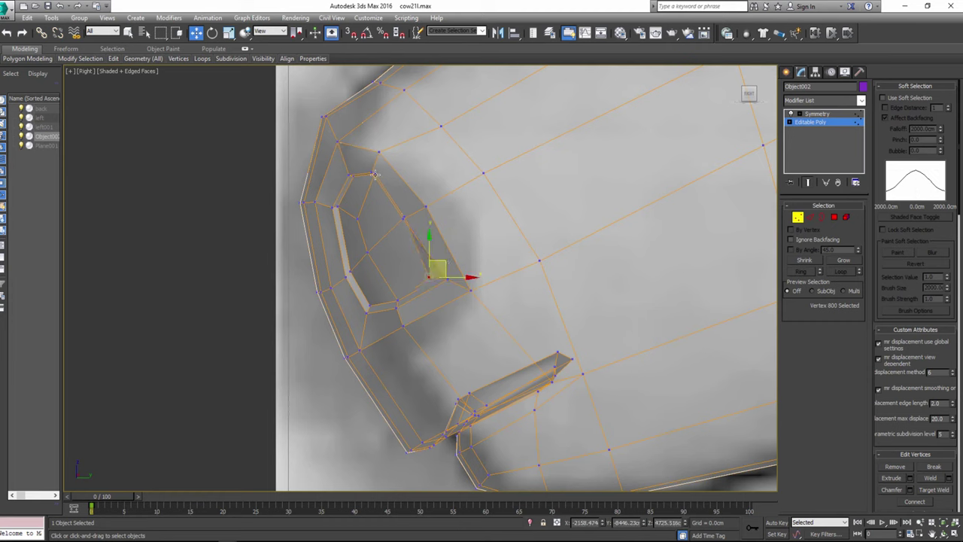
Step: Nudge a lower nostril-rim vertex up and to the right, then return to the Perspective view
{"action": "left_click", "coordinate": [375, 174]}
{"action": "left_click", "coordinate": [406, 217]}
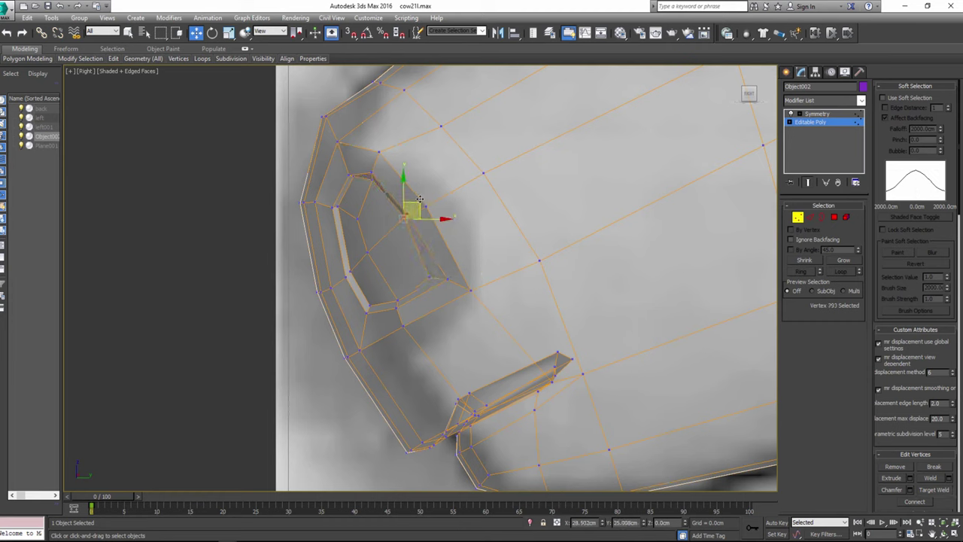
{"action": "left_click_drag", "start_coordinate": [419, 198], "coordinate": [426, 194]}
{"action": "left_click", "coordinate": [446, 279]}
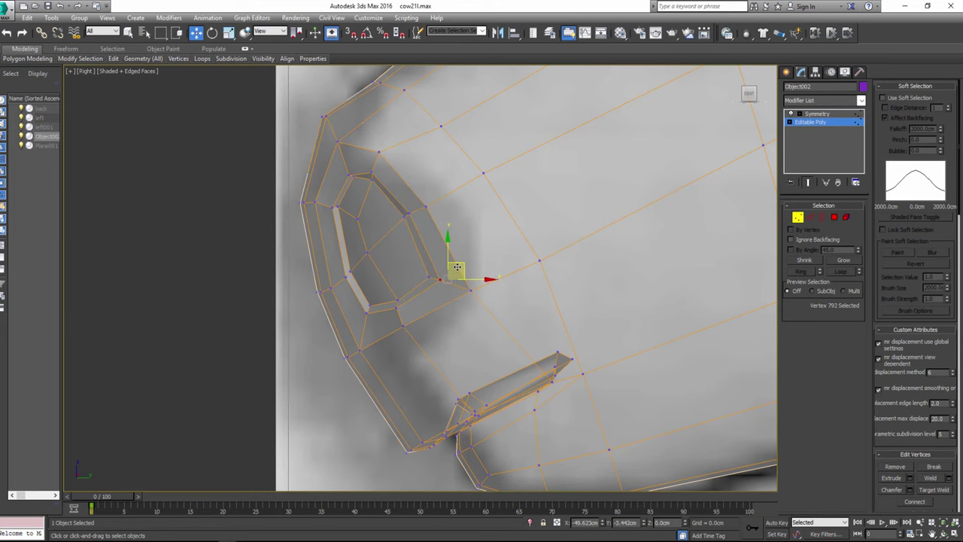
{"action": "scroll", "coordinate": [452, 267], "scroll_direction": "down", "scroll_amount": 5}
{"action": "key", "text": "alt+w"}
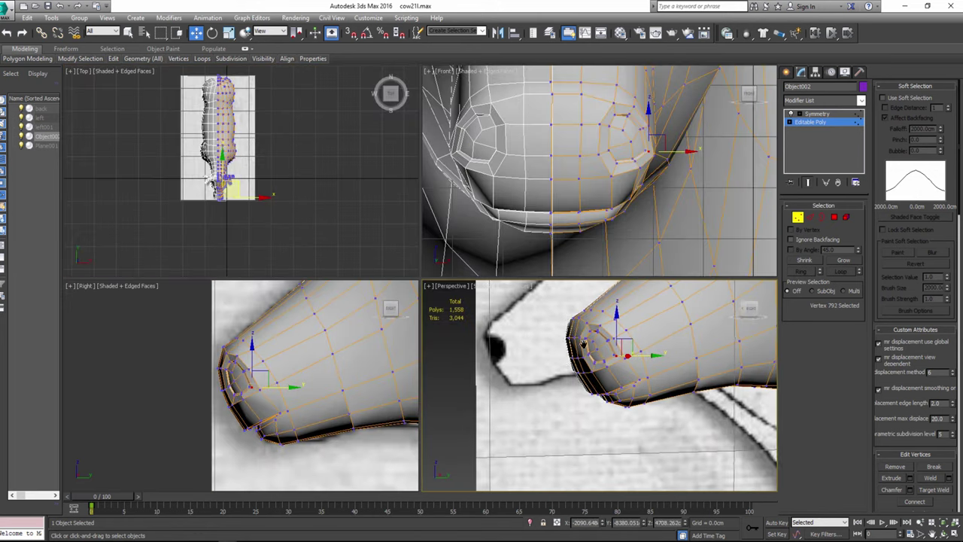
{"action": "key", "text": "alt+w"}
{"action": "mouse_move", "coordinate": [550, 329]}
{"action": "middle_mouse_down", "text": "alt"}
{"action": "mouse_move", "coordinate": [547, 378]}
{"action": "mouse_move", "coordinate": [462, 298]}
{"action": "mouse_move", "coordinate": [445, 316]}
{"action": "middle_mouse_up", "text": "alt"}
{"action": "key", "text": "alt+w"}
{"action": "key", "text": "alt+w"}
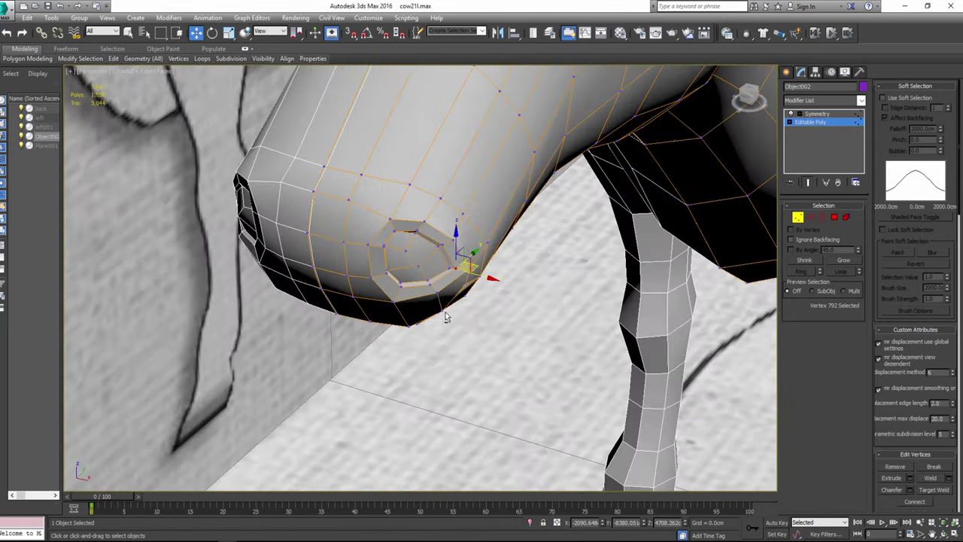
Step: Move two vertices inside the nostril upward
{"action": "left_click", "coordinate": [400, 249]}
{"action": "left_click", "coordinate": [431, 260], "text": "ctrl"}
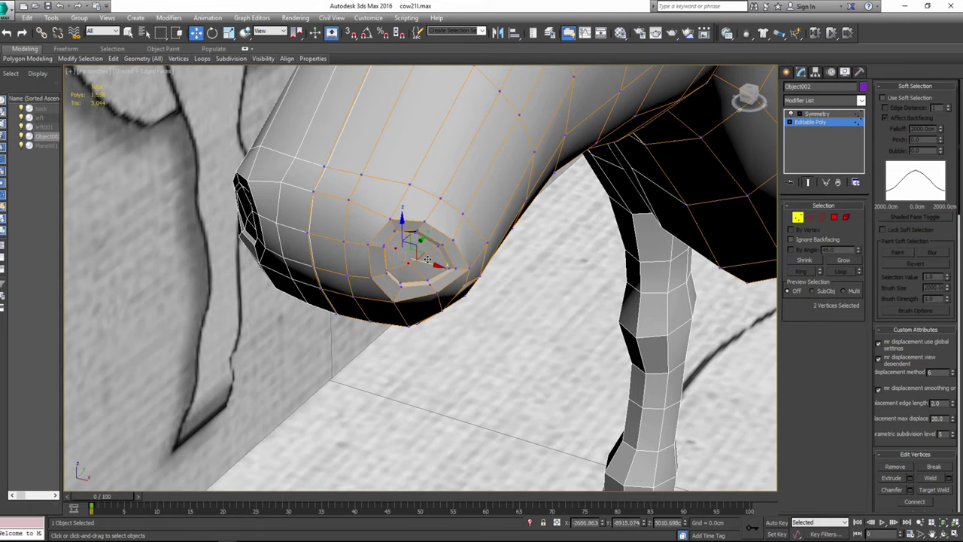
{"action": "left_click_drag", "start_coordinate": [428, 259], "coordinate": [422, 234]}
{"action": "mouse_move", "coordinate": [422, 234]}
{"action": "middle_mouse_down", "text": "alt"}
{"action": "mouse_move", "coordinate": [443, 258]}
{"action": "mouse_move", "coordinate": [495, 239]}
{"action": "mouse_move", "coordinate": [465, 249]}
{"action": "middle_mouse_up", "text": "alt"}
{"action": "scroll", "coordinate": [465, 249], "scroll_direction": "down", "scroll_amount": 3}
Step: Assign the nose polygons to smoothing group 1
{"action": "key", "text": "4"}
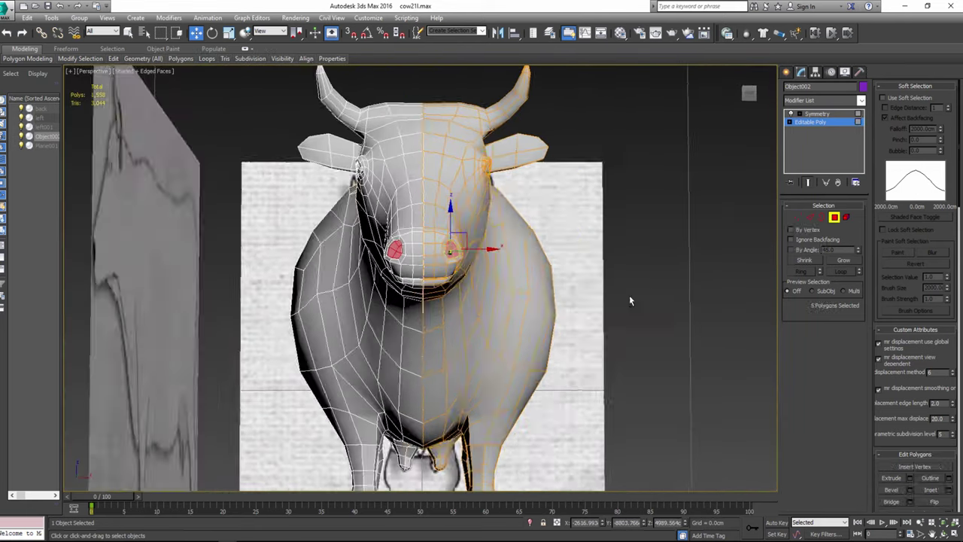
{"action": "middle_click_drag", "start_coordinate": [629, 298], "coordinate": [386, 244], "text": "alt"}
{"action": "left_click_drag", "start_coordinate": [503, 308], "coordinate": [503, 308]}
{"action": "scroll", "coordinate": [911, 414], "scroll_direction": "down", "scroll_amount": 3}
{"action": "scroll", "coordinate": [910, 414], "scroll_direction": "down", "scroll_amount": 3}
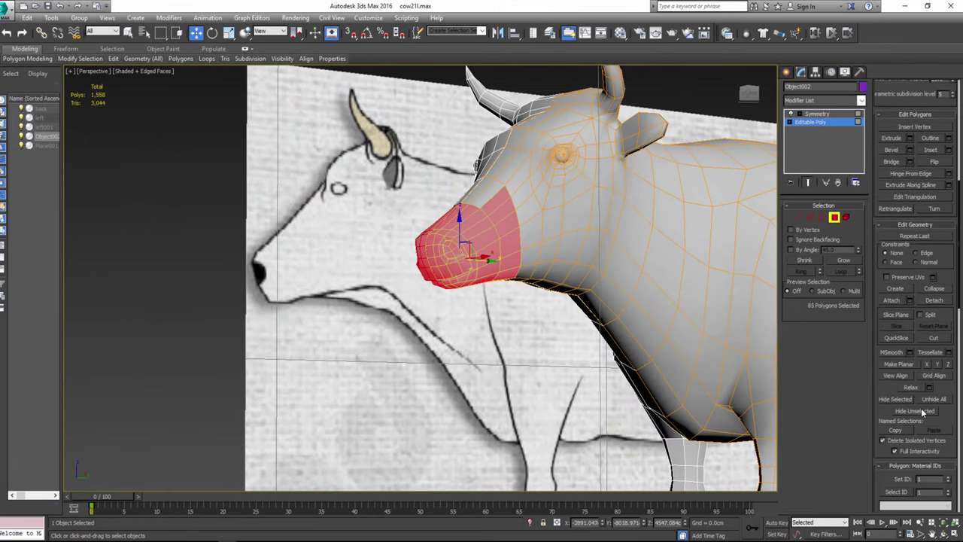
{"action": "scroll", "coordinate": [907, 412], "scroll_direction": "down", "scroll_amount": 3}
{"action": "scroll", "coordinate": [905, 412], "scroll_direction": "down", "scroll_amount": 3}
{"action": "left_click", "coordinate": [901, 408]}
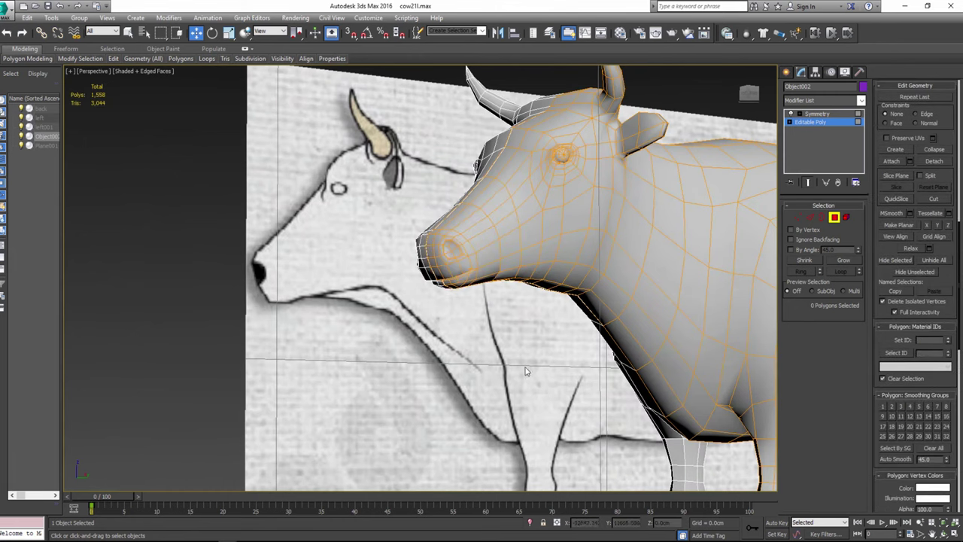
Step: Select ten edges along the lower muzzle and preview a Connect loop with 1 segment, pinch 0, slide 34
{"action": "key", "text": "r"}
{"action": "left_click", "coordinate": [813, 218]}
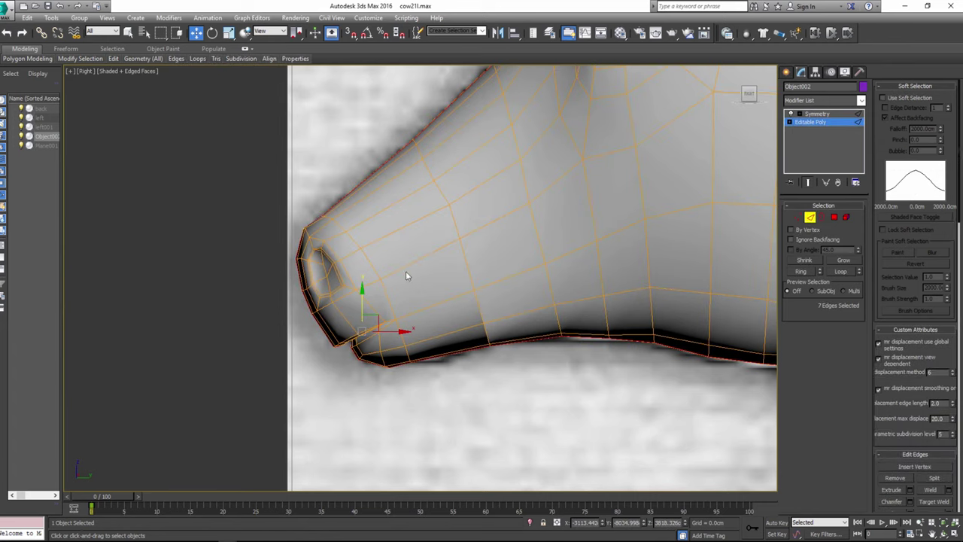
{"action": "left_click", "coordinate": [396, 269]}
{"action": "double_click", "coordinate": [403, 248]}
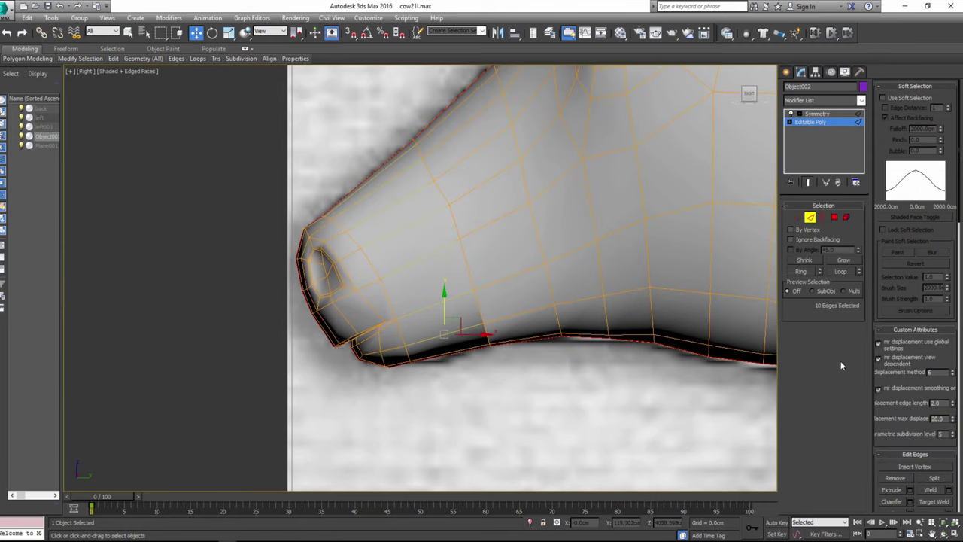
{"action": "scroll", "coordinate": [936, 441], "scroll_direction": "down", "scroll_amount": 3}
{"action": "left_click", "coordinate": [949, 453]}
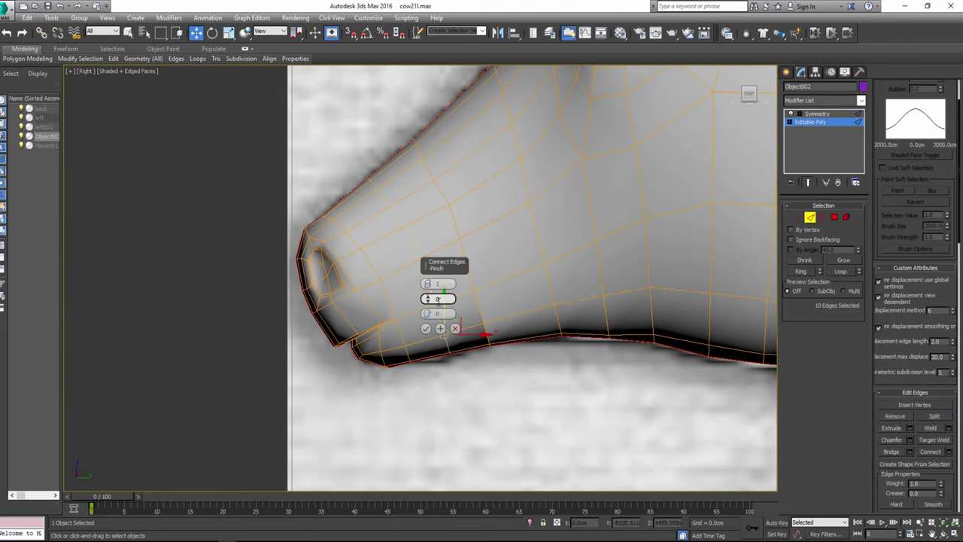
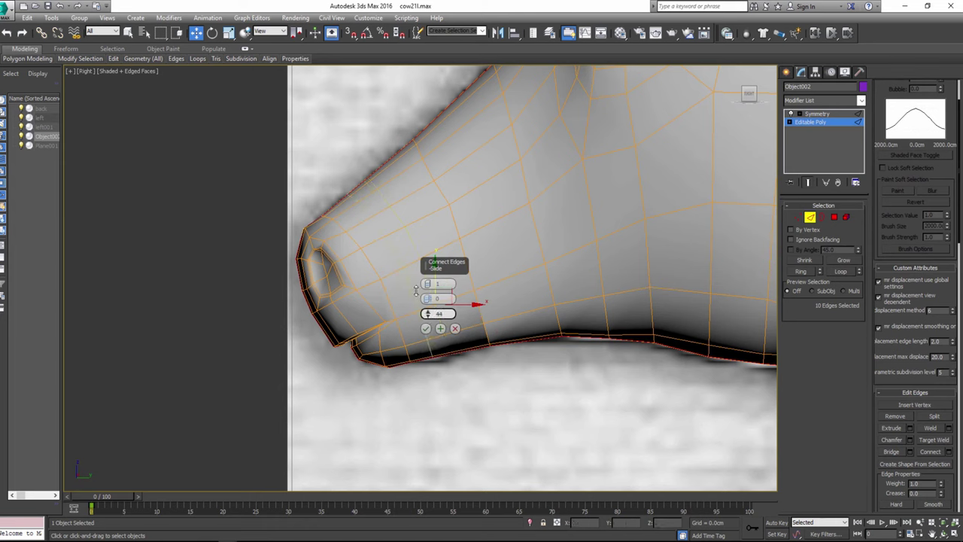
Step: Add a pinched, slid edge loop behind the nostril and nudge it toward the nose
{"action": "left_click_drag", "start_coordinate": [427, 299], "coordinate": [425, 316]}
{"action": "left_click", "coordinate": [426, 328]}
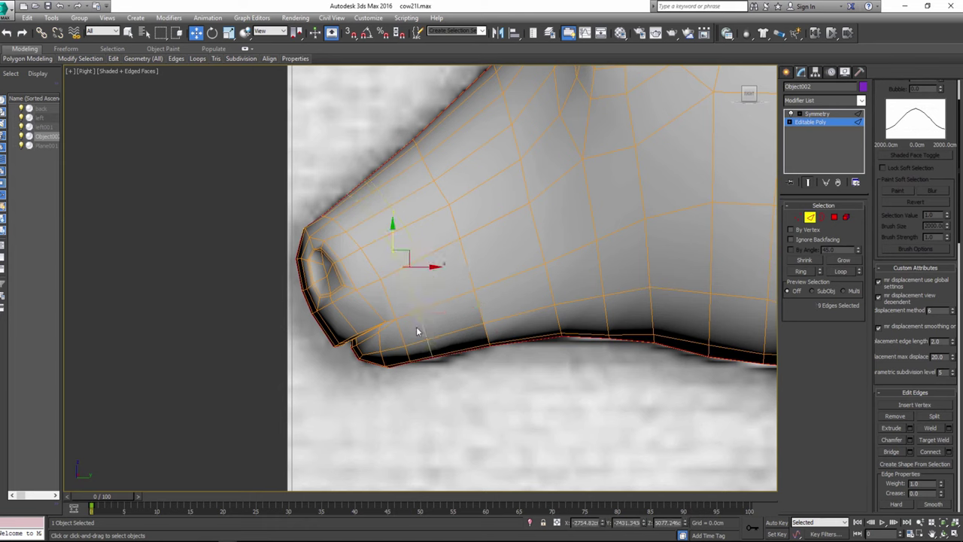
{"action": "left_click", "coordinate": [213, 36]}
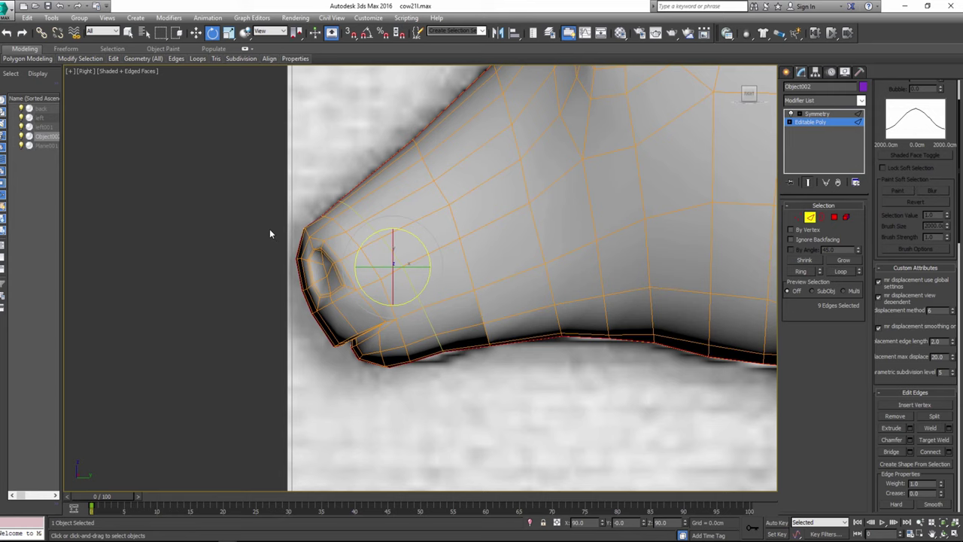
{"action": "left_click", "coordinate": [228, 32]}
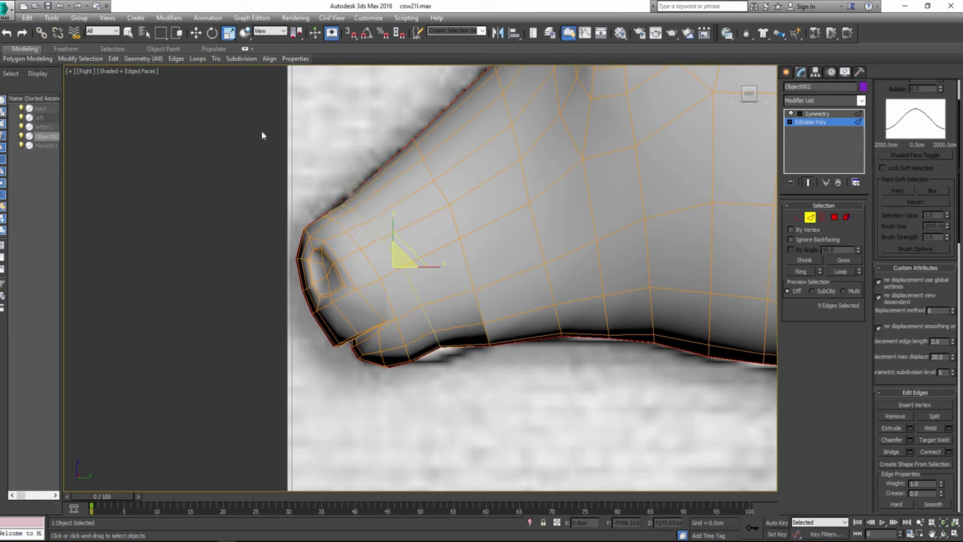
{"action": "key", "text": "w"}
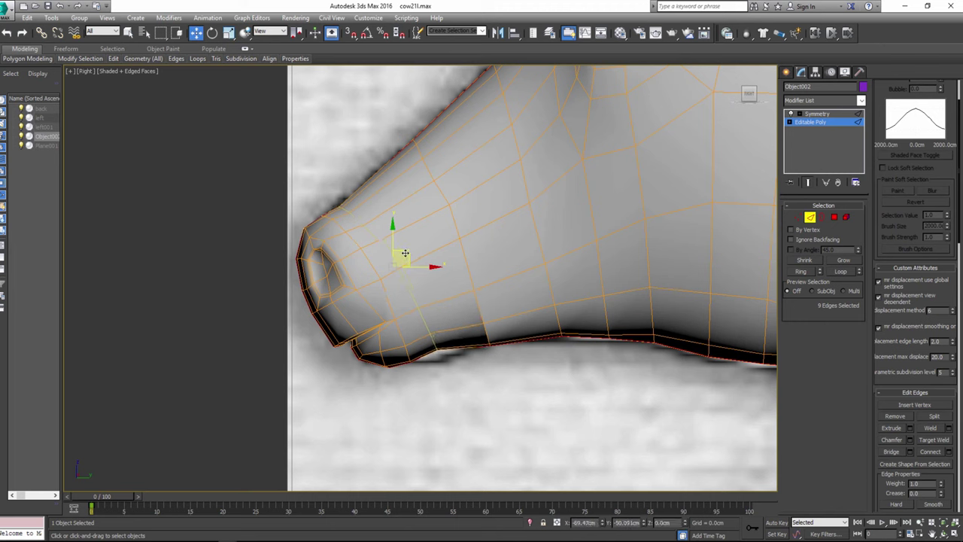
{"action": "left_click_drag", "start_coordinate": [408, 252], "coordinate": [405, 255]}
Step: At vertex level, pull the nose-tip vertex down and back
{"action": "left_click", "coordinate": [798, 217]}
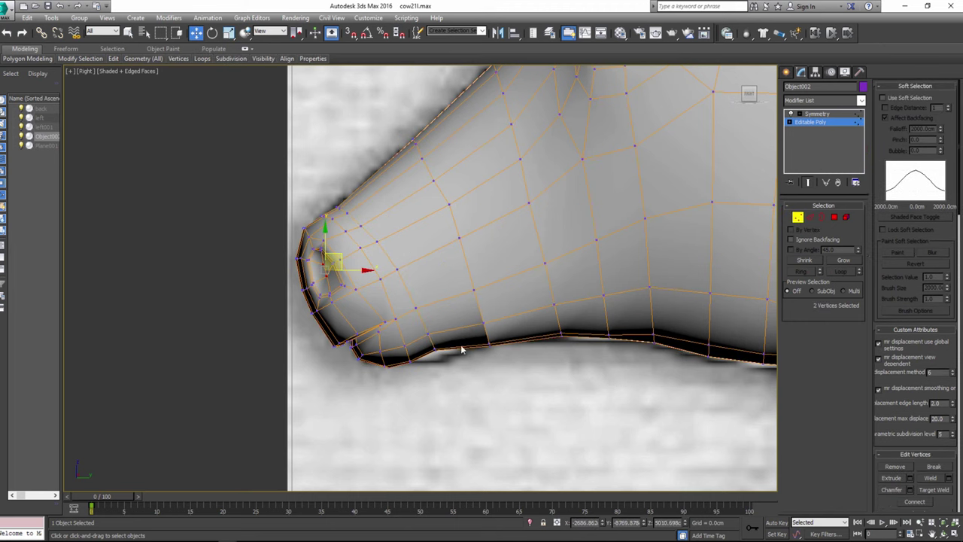
{"action": "left_click_drag", "start_coordinate": [431, 364], "coordinate": [441, 343]}
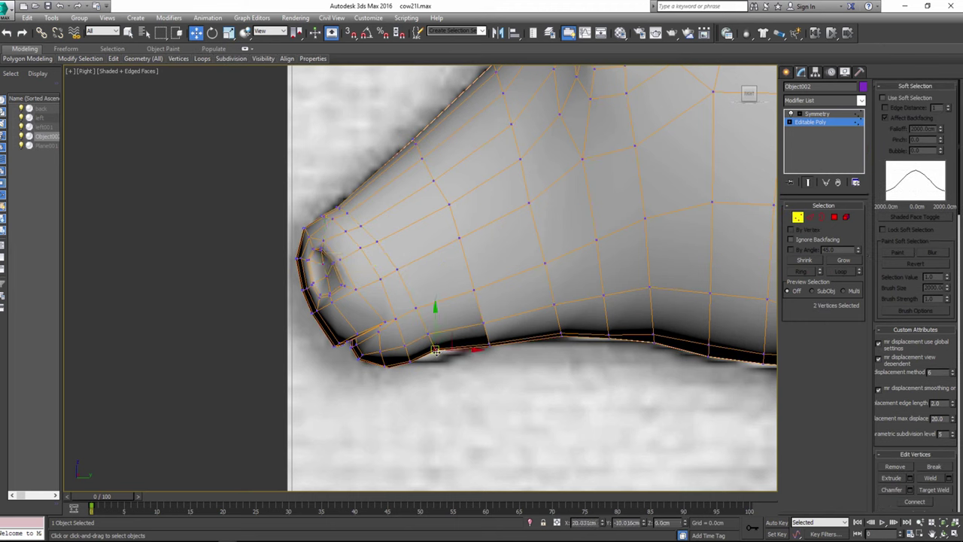
{"action": "left_click", "coordinate": [333, 228]}
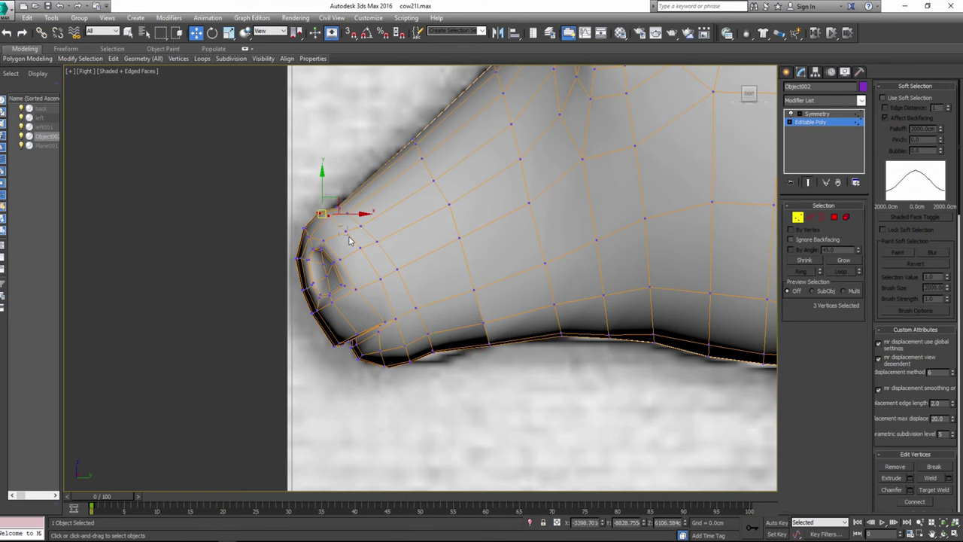
{"action": "left_click_drag", "start_coordinate": [342, 229], "coordinate": [381, 279]}
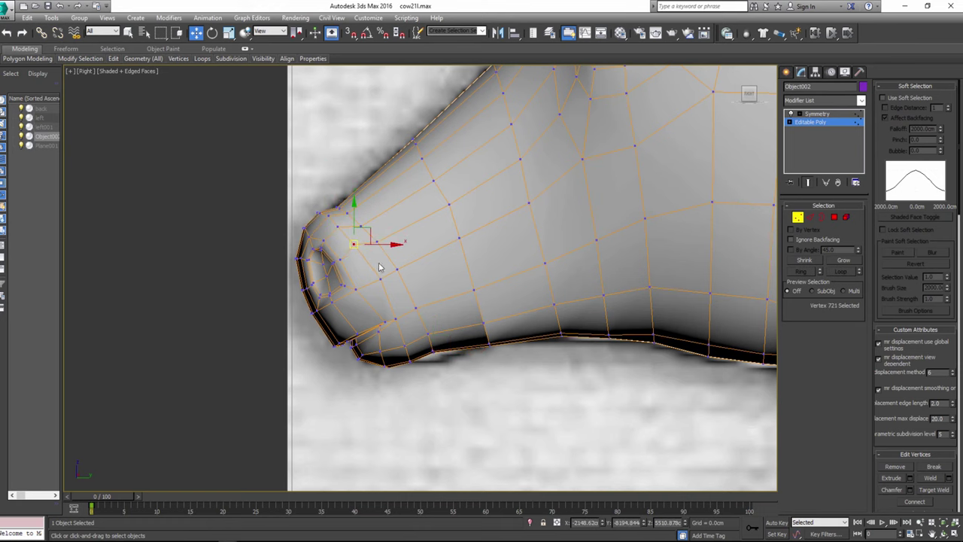
{"action": "scroll", "coordinate": [379, 277], "scroll_direction": "up", "scroll_amount": 2}
Step: Shift the vertices beside the nostril and mouth slightly down and back
{"action": "left_click", "coordinate": [383, 320]}
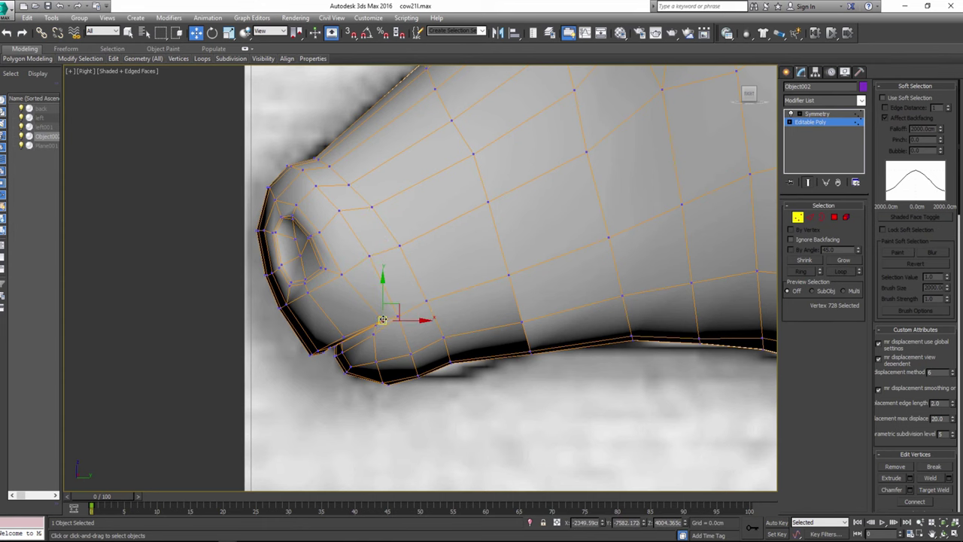
{"action": "scroll", "coordinate": [338, 310], "scroll_direction": "down", "scroll_amount": 2}
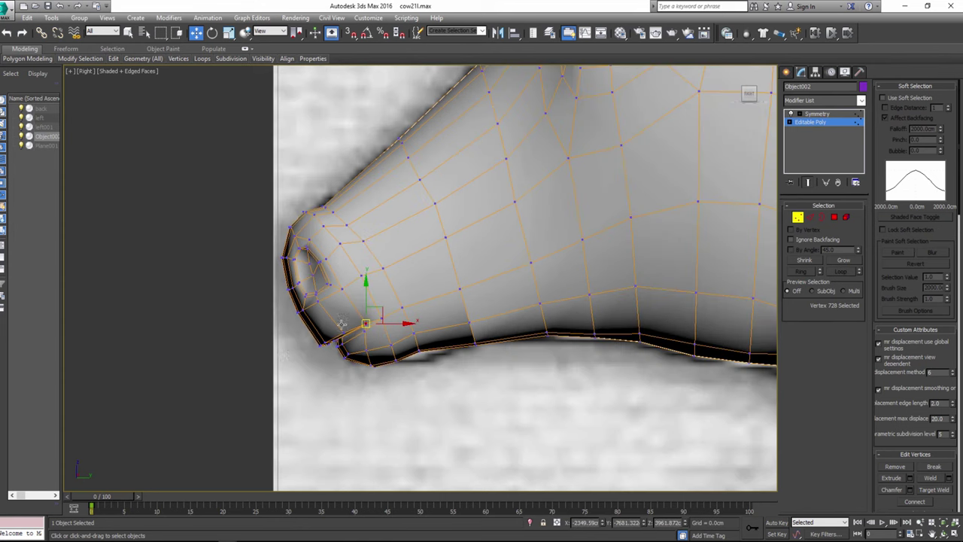
{"action": "left_click", "coordinate": [296, 343]}
{"action": "left_click", "coordinate": [298, 310]}
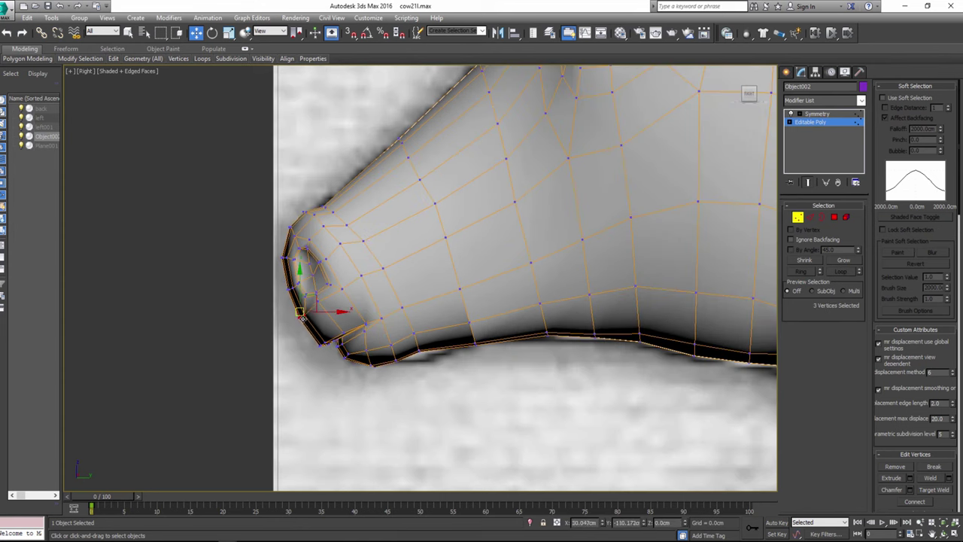
{"action": "left_click", "coordinate": [318, 301]}
{"action": "left_click_drag", "start_coordinate": [320, 315], "coordinate": [326, 311]}
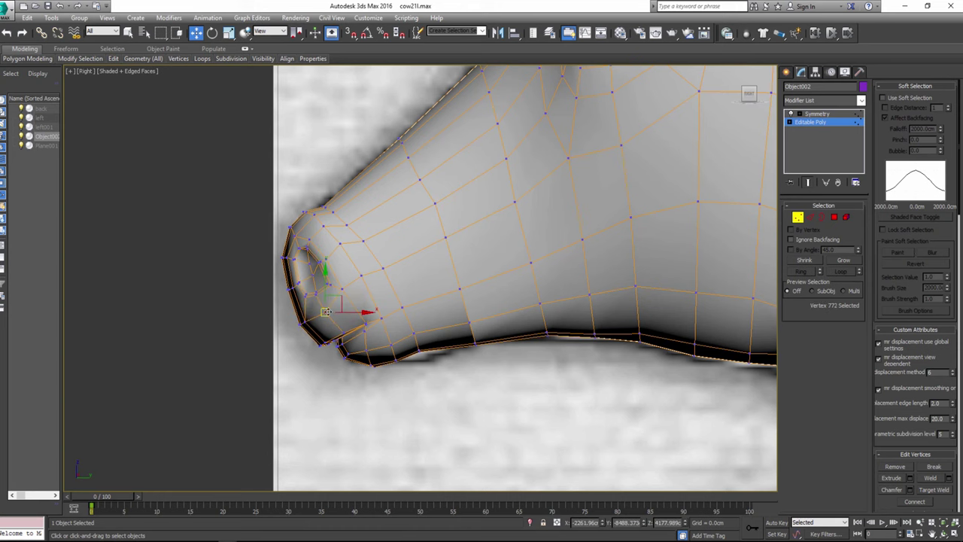
{"action": "left_click", "coordinate": [360, 277]}
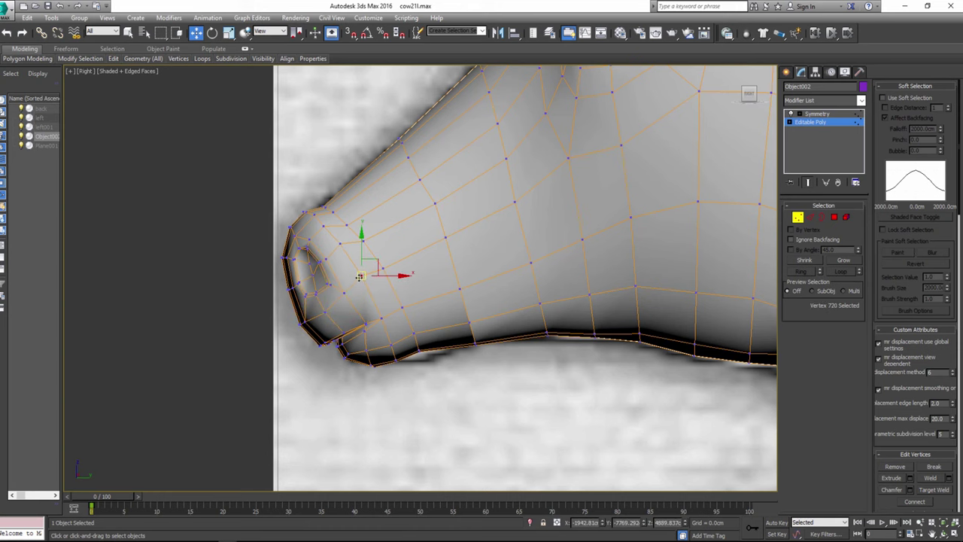
{"action": "key", "text": "alt+w"}
{"action": "key", "text": "alt+w"}
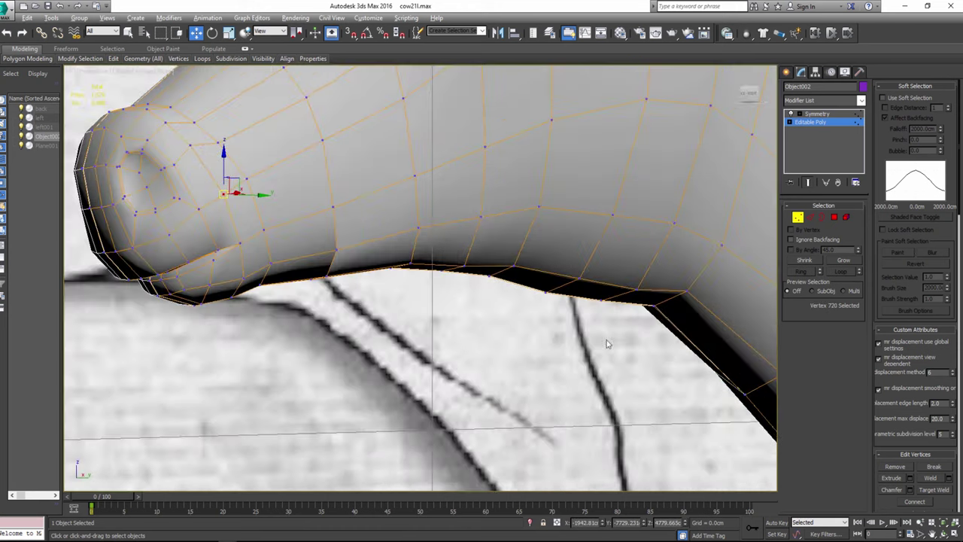
{"action": "mouse_move", "coordinate": [609, 335]}
{"action": "middle_mouse_down", "text": "alt"}
{"action": "mouse_move", "coordinate": [510, 357]}
{"action": "mouse_move", "coordinate": [419, 344]}
{"action": "mouse_move", "coordinate": [424, 369]}
{"action": "mouse_move", "coordinate": [612, 232]}
{"action": "middle_mouse_up", "text": "alt"}
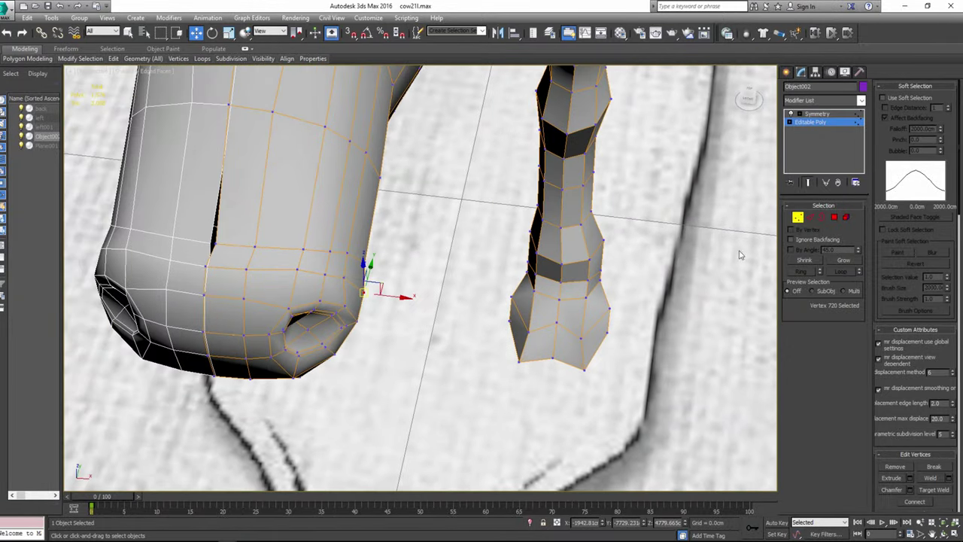
{"action": "key", "text": "2"}
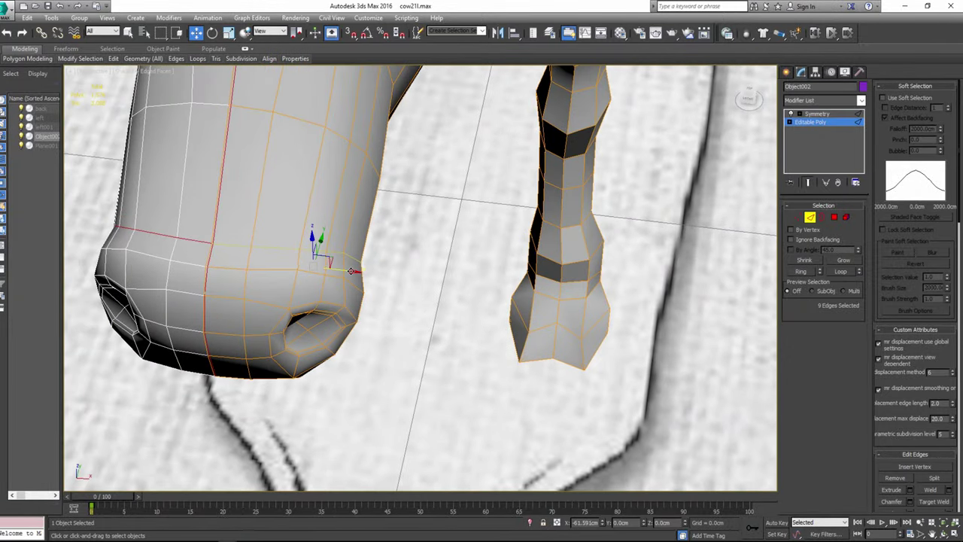
{"action": "mouse_move", "coordinate": [354, 271]}
{"action": "middle_mouse_down", "text": "alt"}
{"action": "mouse_move", "coordinate": [384, 288]}
{"action": "mouse_move", "coordinate": [346, 240]}
{"action": "mouse_move", "coordinate": [384, 265]}
{"action": "mouse_move", "coordinate": [447, 268]}
{"action": "mouse_move", "coordinate": [503, 263]}
{"action": "mouse_move", "coordinate": [456, 223]}
{"action": "mouse_move", "coordinate": [771, 201]}
{"action": "middle_mouse_up", "text": "alt"}
{"action": "key", "text": "2"}
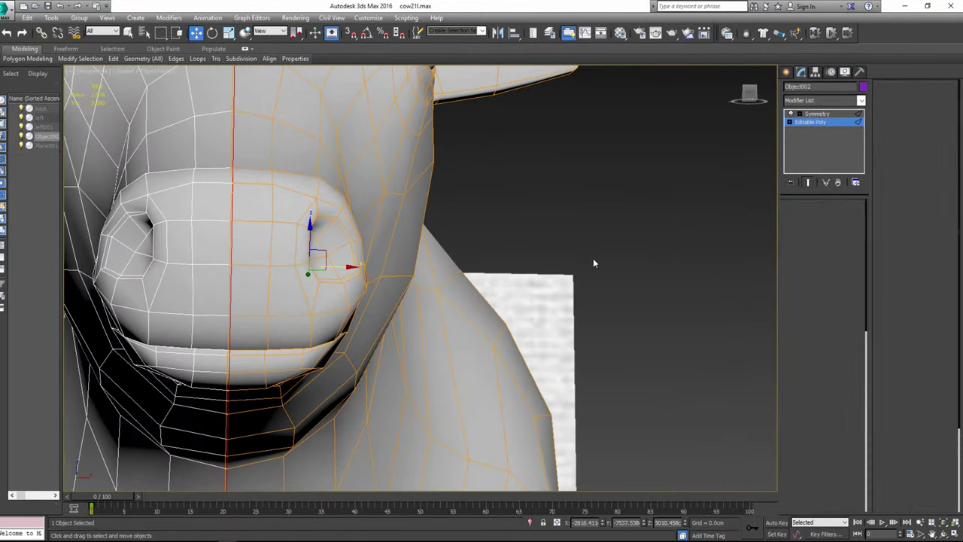
{"action": "left_click", "coordinate": [594, 262]}
{"action": "scroll", "coordinate": [594, 263], "scroll_direction": "down", "scroll_amount": 5}
{"action": "mouse_move", "coordinate": [537, 296]}
{"action": "middle_mouse_down", "text": "alt"}
{"action": "mouse_move", "coordinate": [653, 246]}
{"action": "mouse_move", "coordinate": [587, 290]}
{"action": "mouse_move", "coordinate": [534, 403]}
{"action": "mouse_move", "coordinate": [389, 395]}
{"action": "middle_mouse_up", "text": "alt"}
Step: Zoom the Perspective view to show the whole finished cow
{"action": "scroll", "coordinate": [535, 404], "scroll_direction": "up", "scroll_amount": 2}
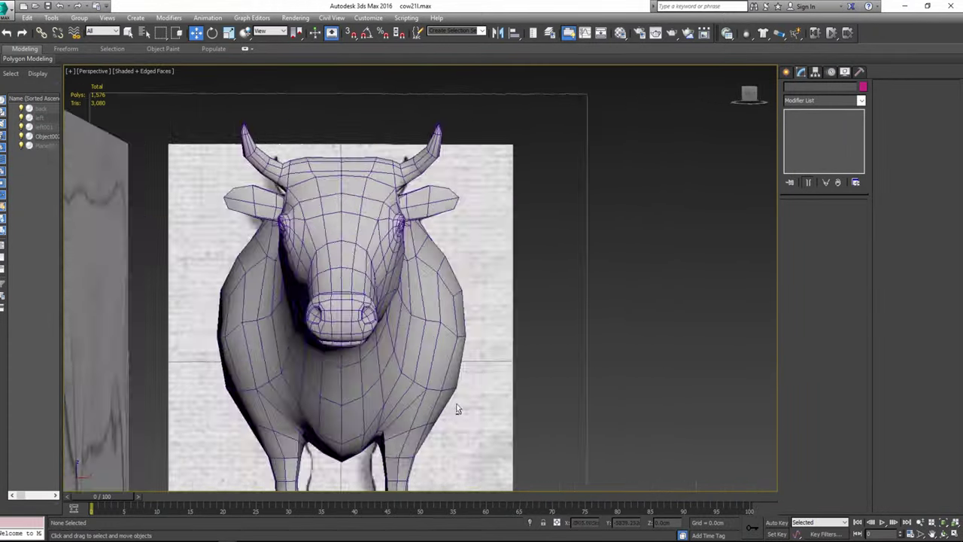